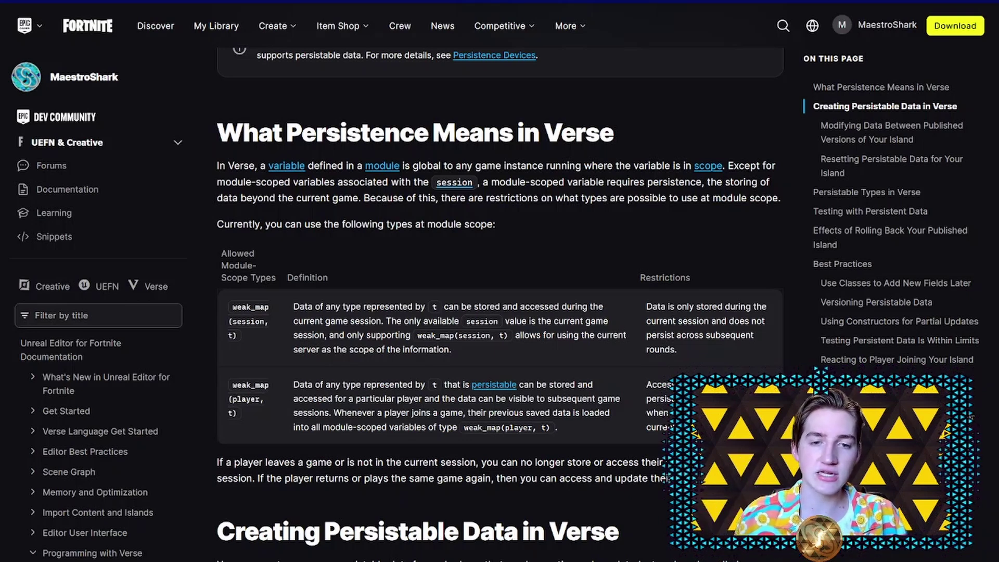
{"action": "scroll", "coordinate": [497, 187], "scroll_direction": "up", "scroll_amount": 3}
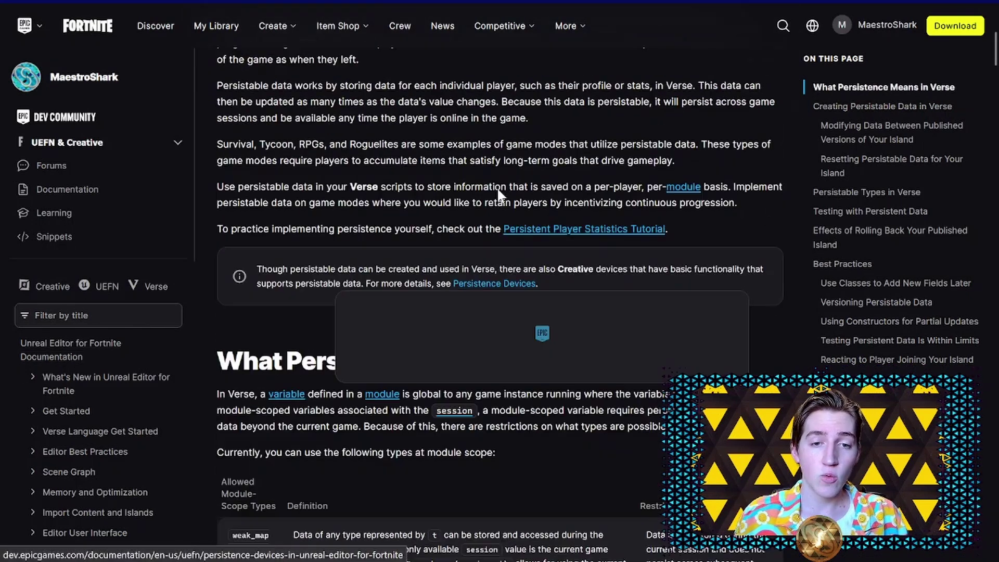
{"action": "scroll", "coordinate": [497, 186], "scroll_direction": "up", "scroll_amount": 3}
{"action": "scroll", "coordinate": [489, 223], "scroll_direction": "down", "scroll_amount": 8}
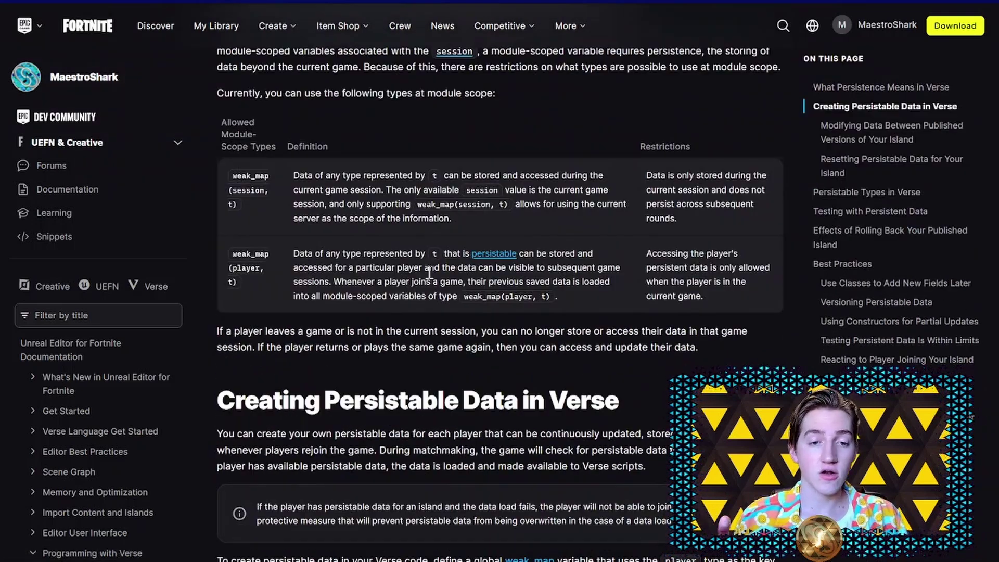
{"action": "scroll", "coordinate": [417, 336], "scroll_direction": "down", "scroll_amount": 10}
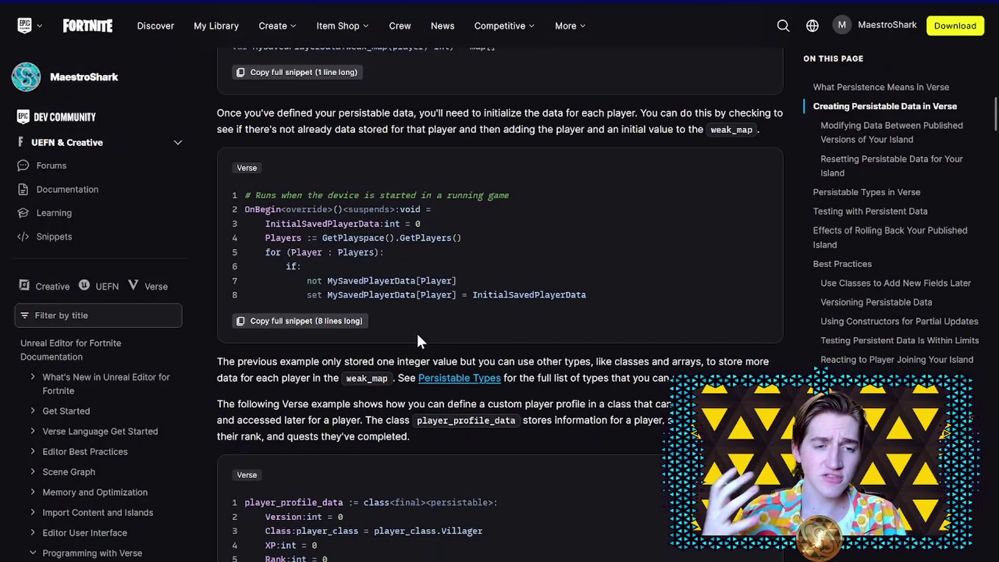
{"action": "scroll", "coordinate": [504, 330], "scroll_direction": "down", "scroll_amount": 1}
{"action": "scroll", "coordinate": [505, 330], "scroll_direction": "down", "scroll_amount": 3}
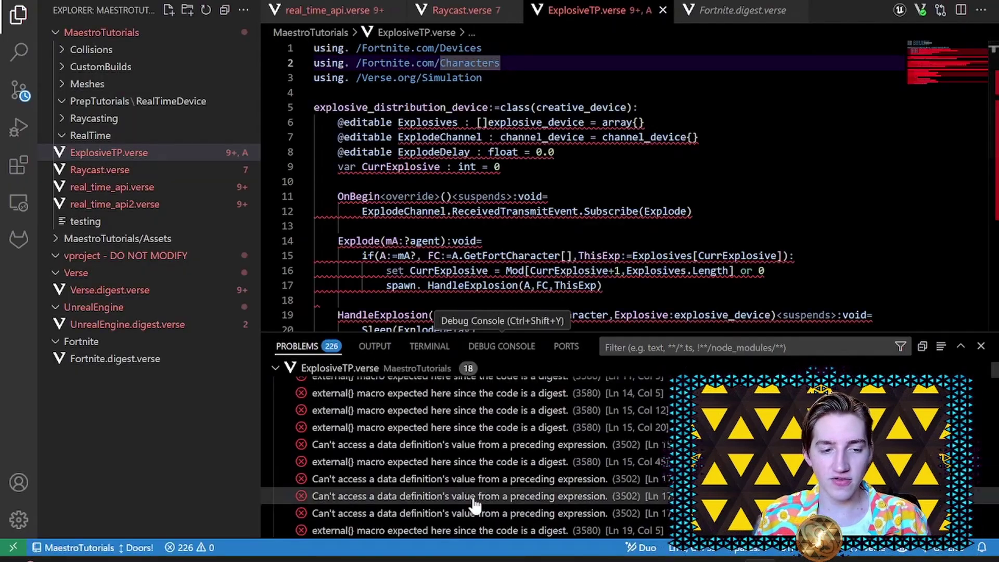
{"action": "scroll", "coordinate": [320, 426], "scroll_direction": "up", "scroll_amount": 4}
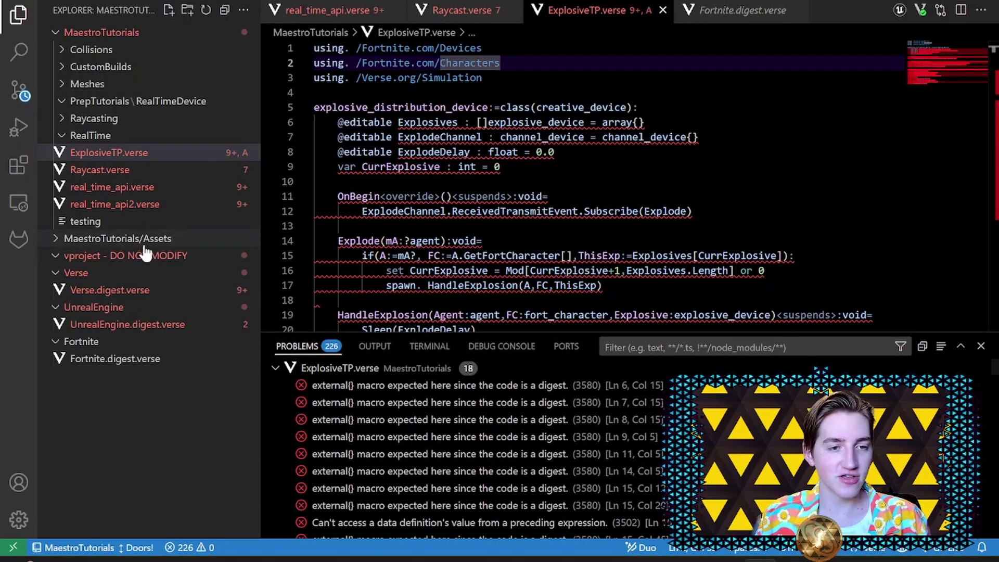
- Rebuild the Verse code and return the caret to ExplosiveTP.verse
{"action": "left_click", "coordinate": [922, 11]}
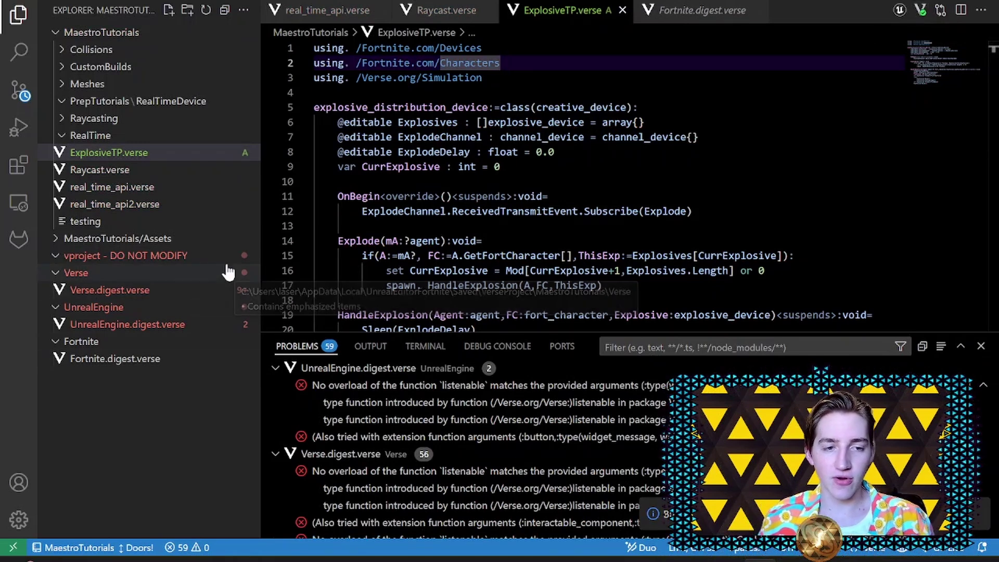
{"action": "left_click", "coordinate": [546, 181]}
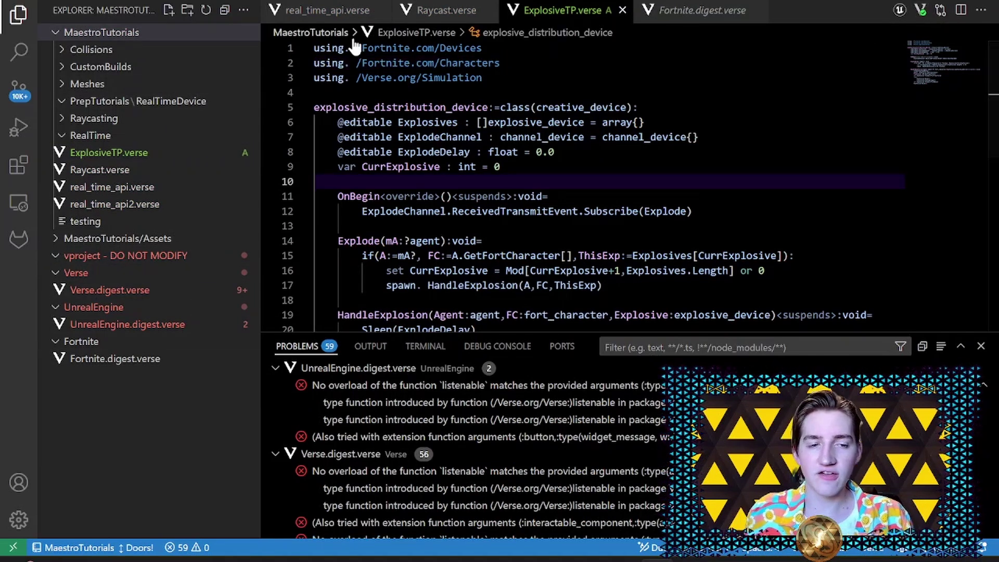
- Create a new folder named Verse in the project content
{"action": "left_click", "coordinate": [187, 12]}
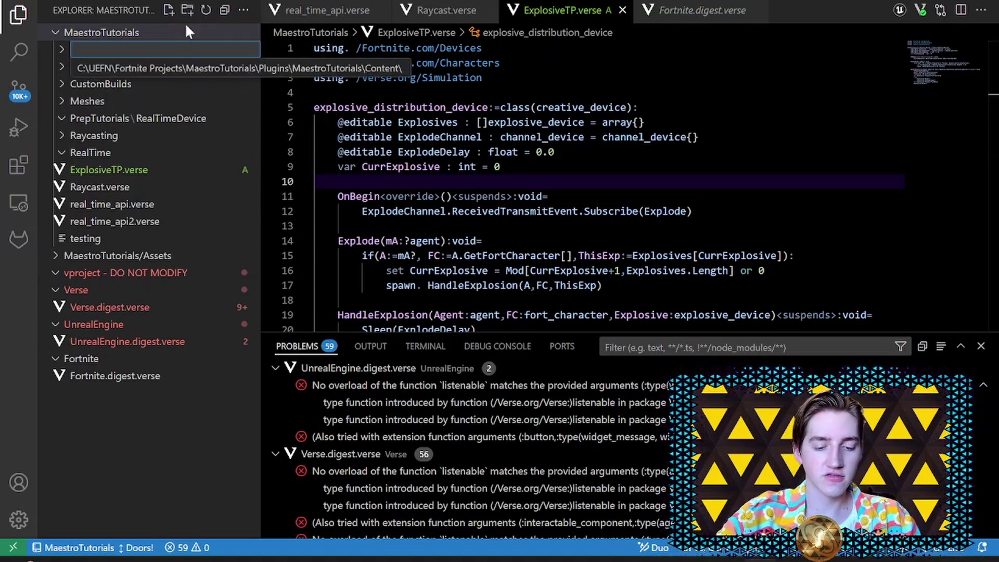
{"action": "type", "text": "Verse"}
{"action": "key", "text": "Return"}
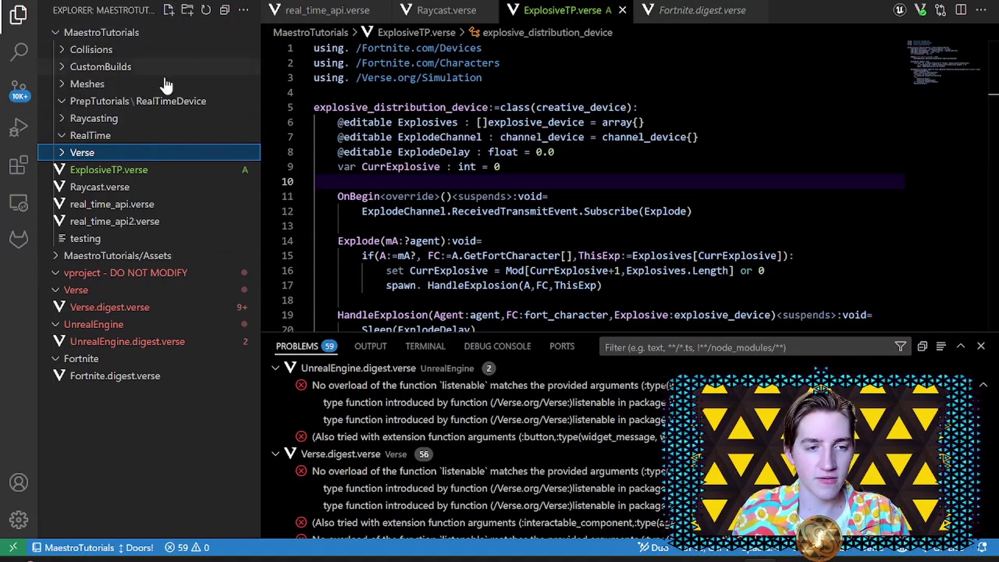
- Move the four .verse scripts (ExplosiveTP, Raycast, both real_time_api) into the Verse folder
{"action": "left_click", "coordinate": [100, 187]}
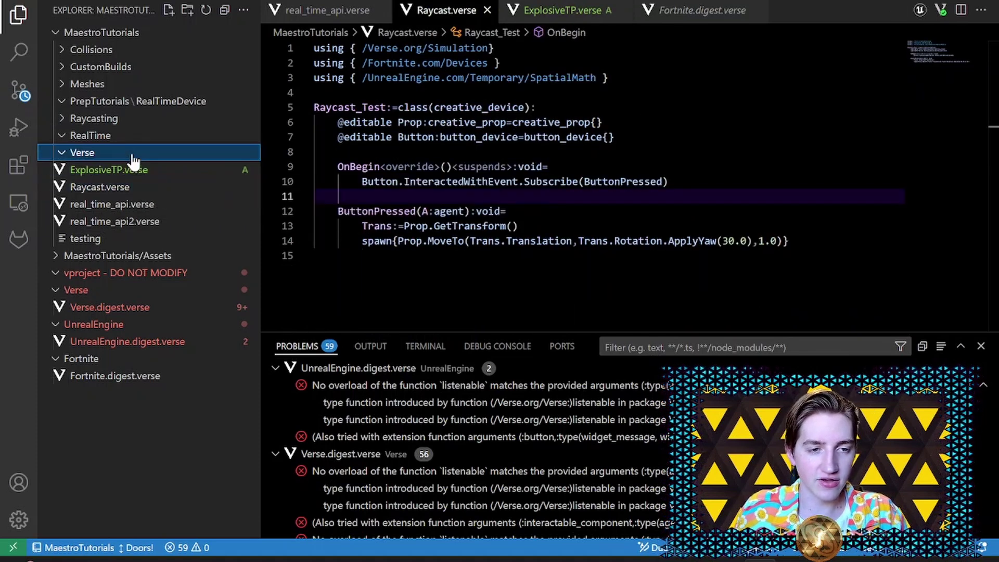
{"action": "left_click", "coordinate": [114, 222]}
{"action": "left_click", "coordinate": [110, 170], "text": "shift"}
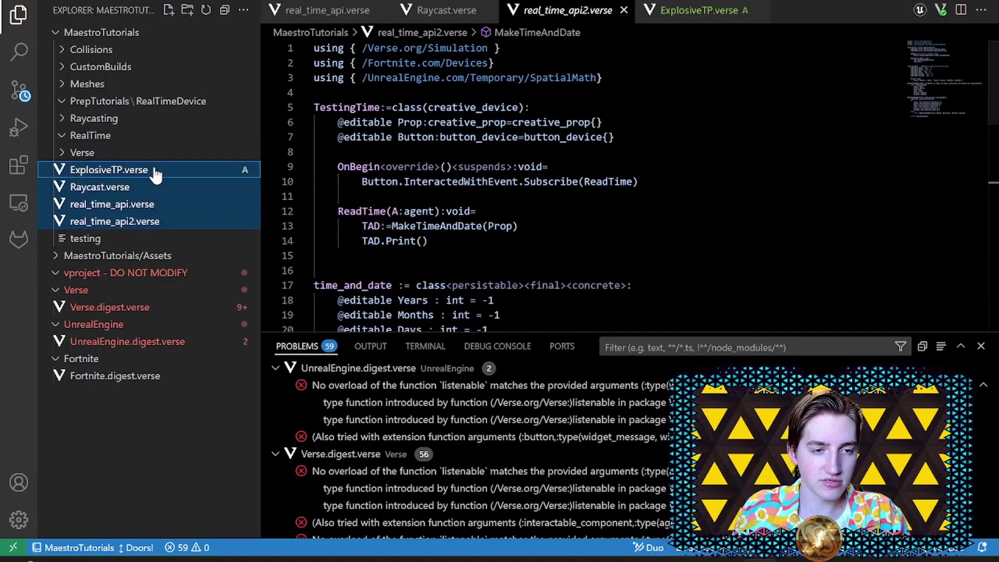
{"action": "left_click_drag", "start_coordinate": [110, 196], "coordinate": [82, 152]}
{"action": "key", "text": "Return"}
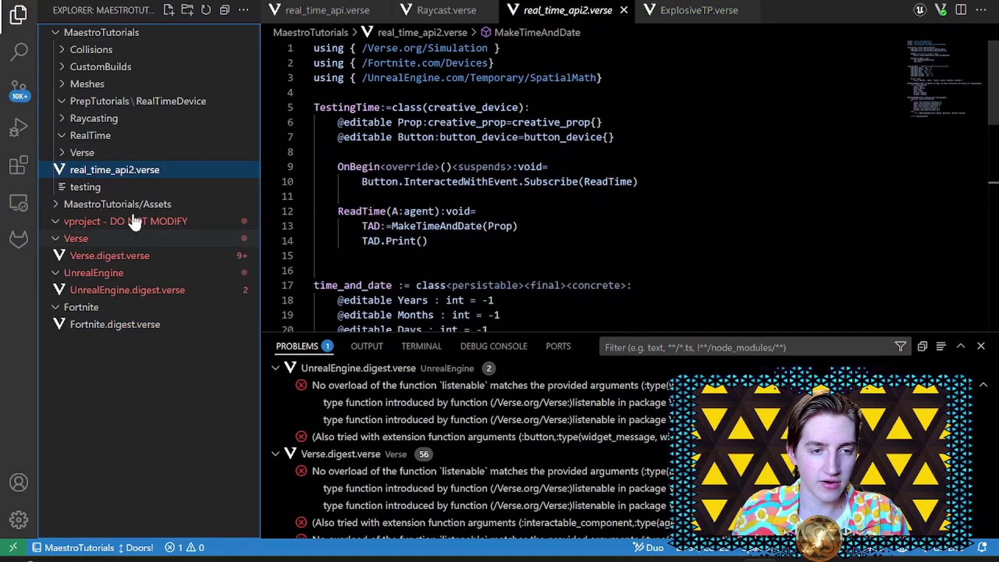
- Move the testing folder into Verse and reveal the folder's contents
{"action": "left_click_drag", "start_coordinate": [85, 238], "coordinate": [125, 153]}
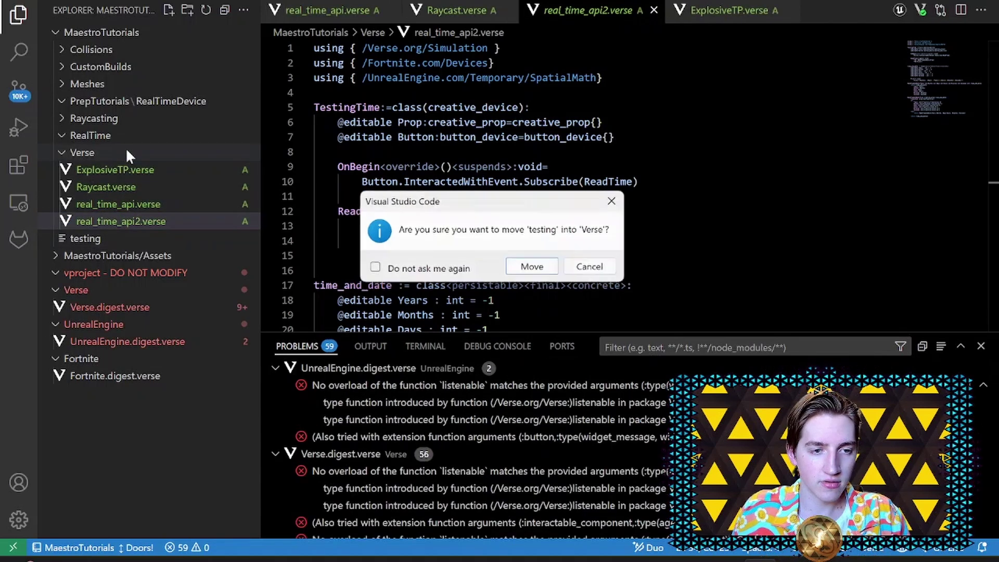
{"action": "left_click", "coordinate": [536, 269]}
{"action": "left_click", "coordinate": [82, 152]}
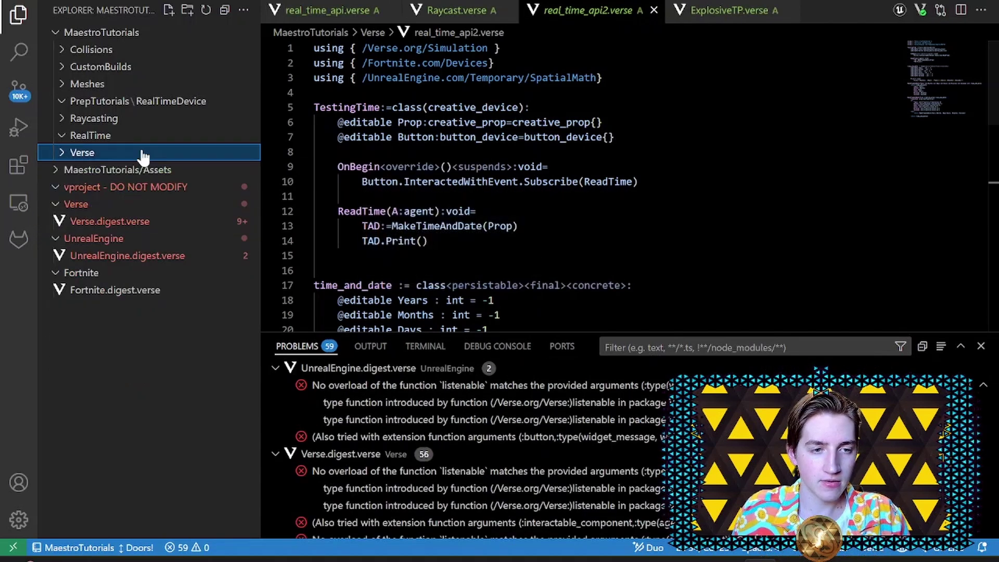
- Create a new file named Persistence.verse inside the Verse folder
{"action": "left_click", "coordinate": [168, 10]}
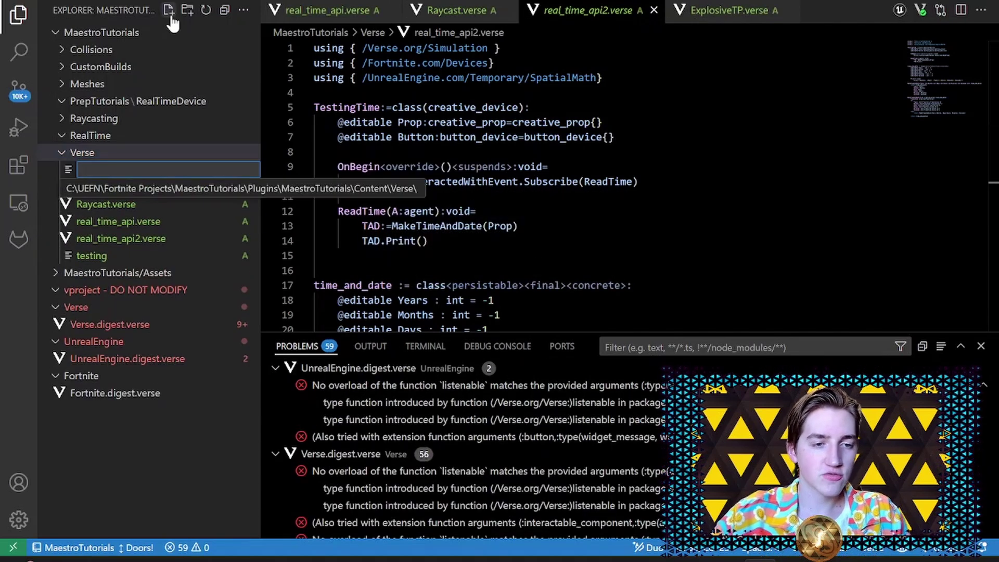
{"action": "type", "text": "Persistence.verse"}
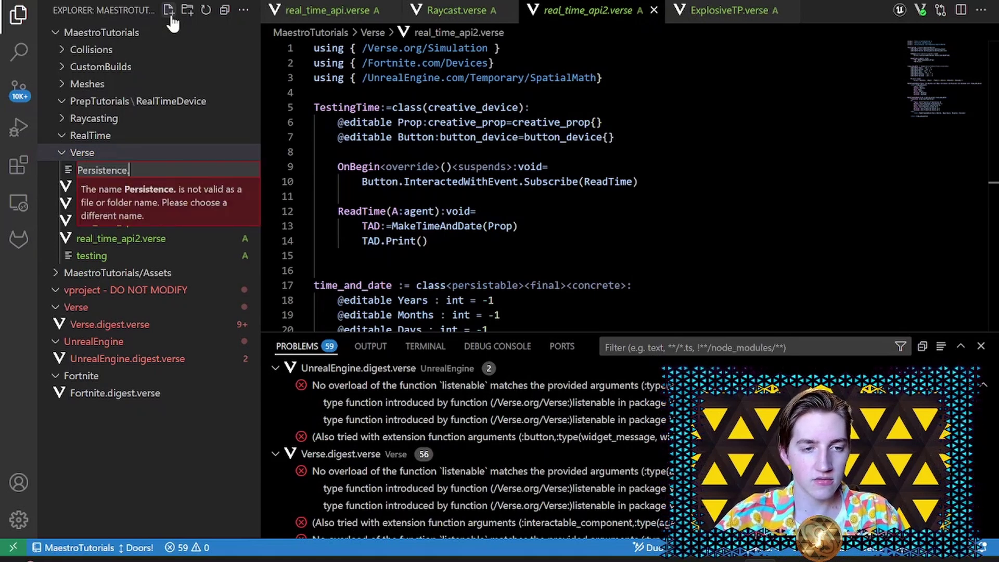
{"action": "key", "text": "Return"}
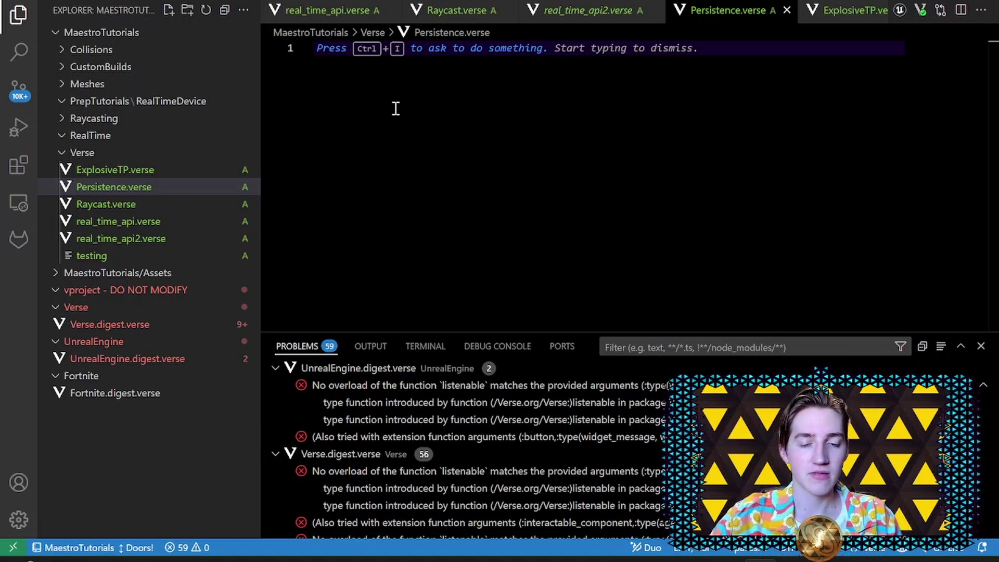
- Declare save_data:=class<persistable><final>: on line 2
{"action": "key", "text": "Return"}
{"action": "key", "text": "Return"}
{"action": "key", "text": "BackSpace"}
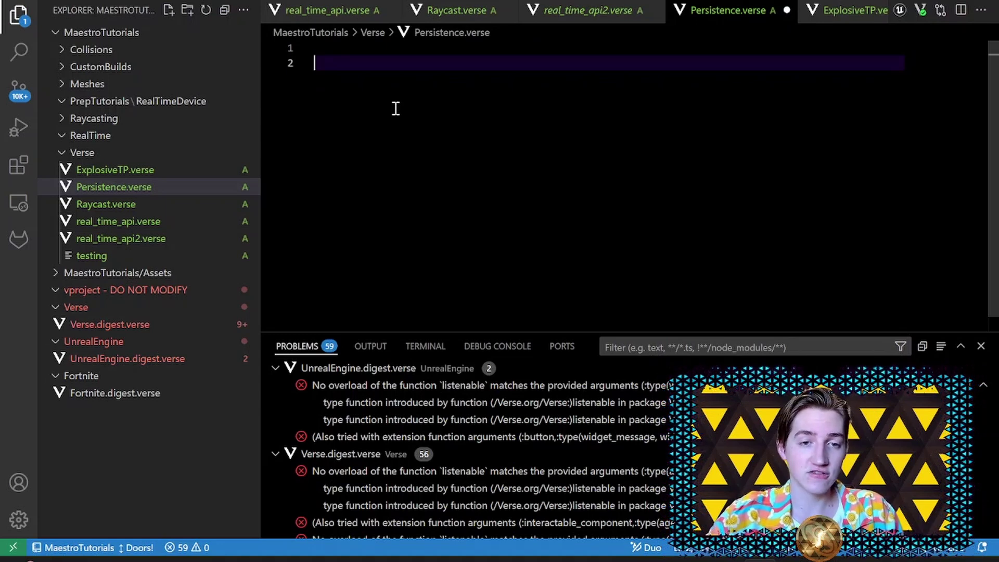
{"action": "type", "text": "save"}
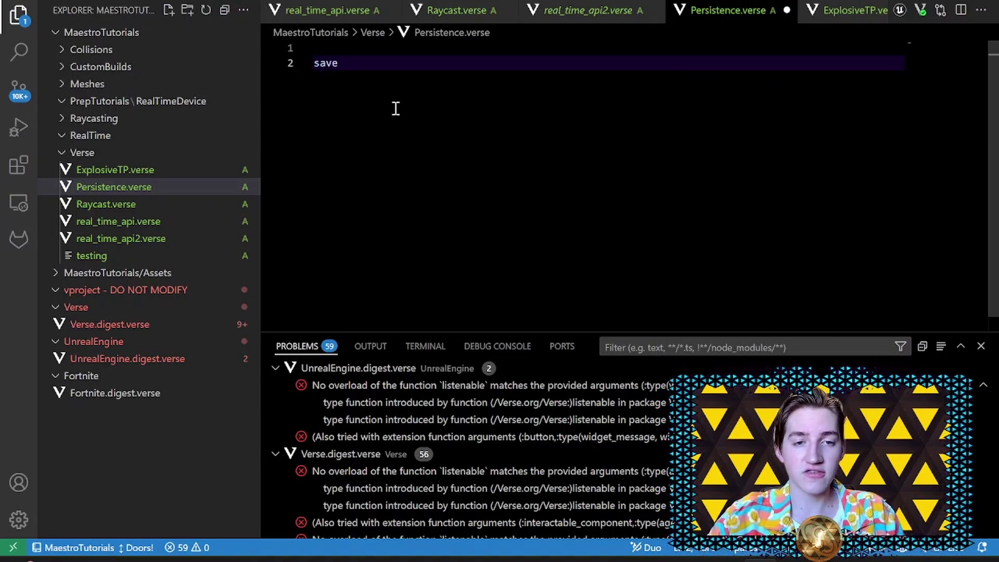
{"action": "type", "text": "_data:="}
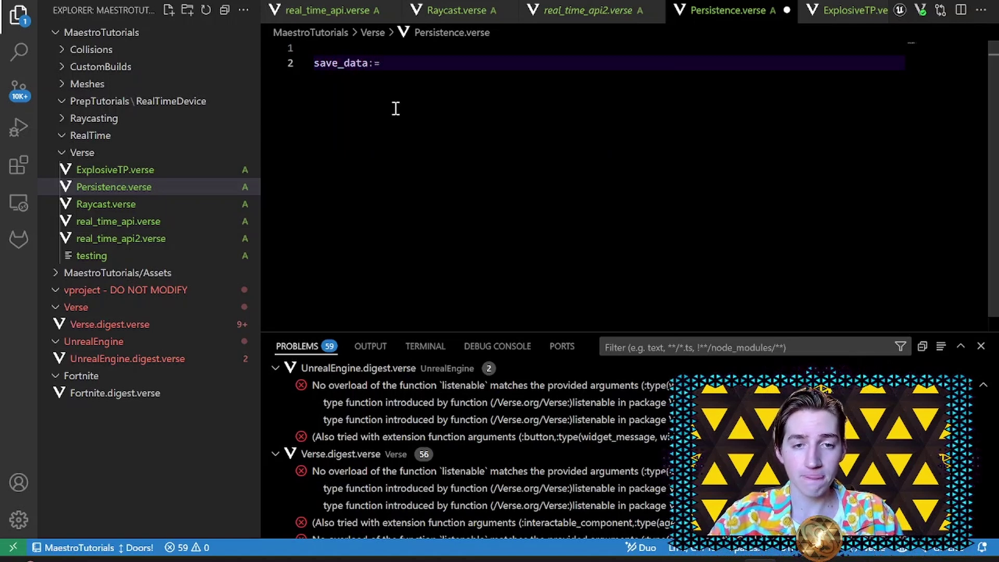
{"action": "type", "text": "class<p"}
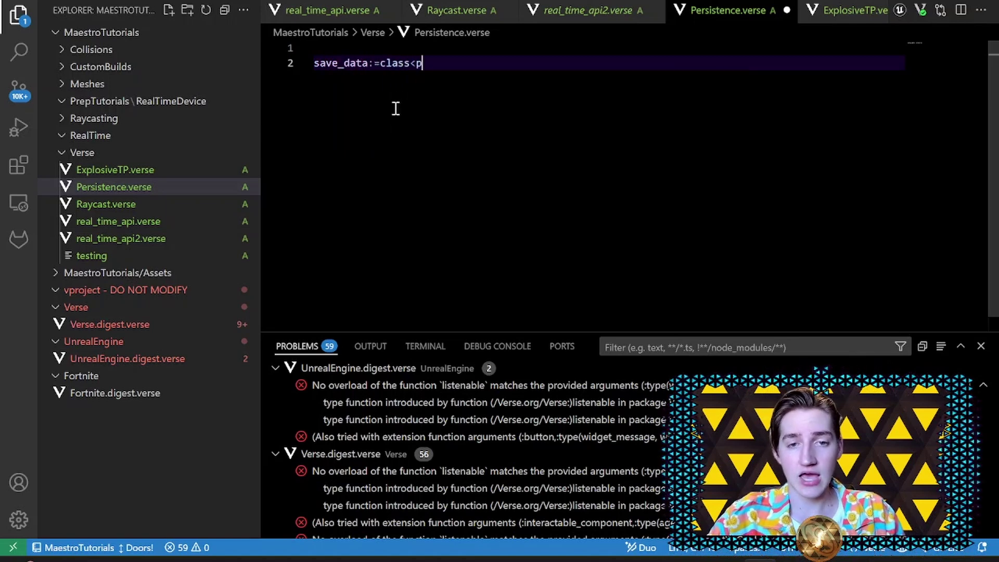
{"action": "type", "text": "es"}
{"action": "key", "text": "Tab"}
{"action": "type", "text": "><"}
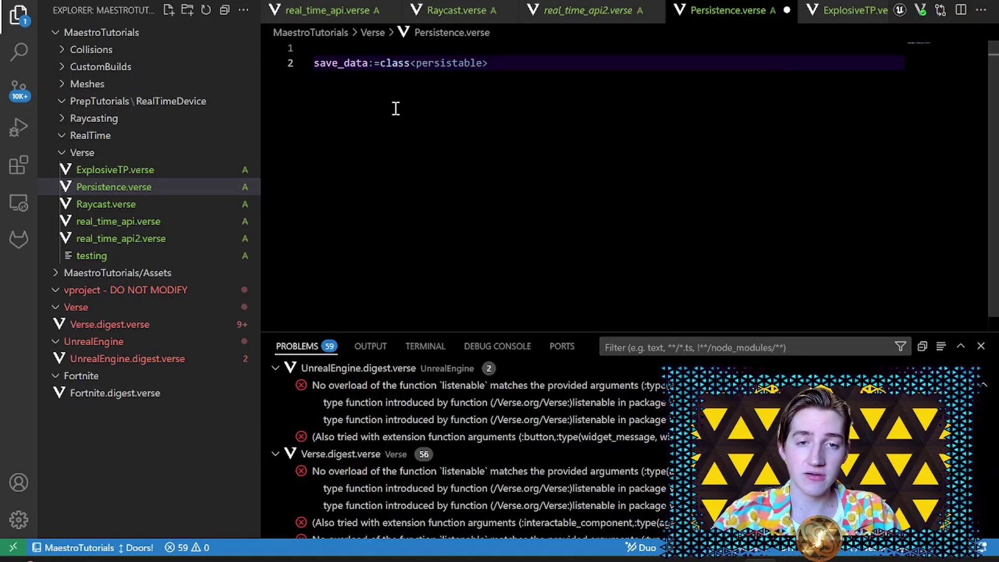
{"action": "type", "text": "final>:"}
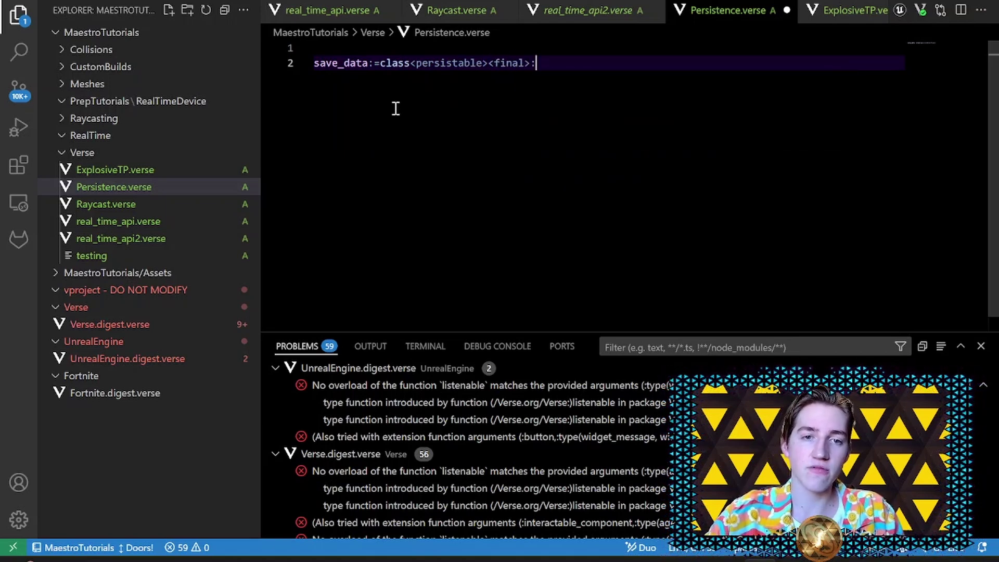
{"action": "key", "text": "Return"}
{"action": "key", "text": "Return"}
{"action": "key", "text": "Return"}
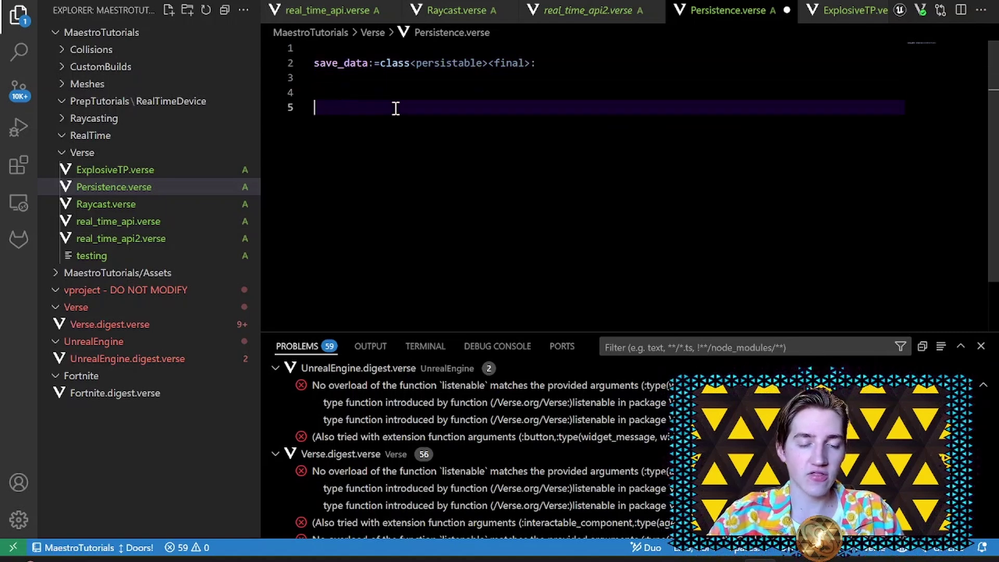
{"action": "type", "text": "inherit"}
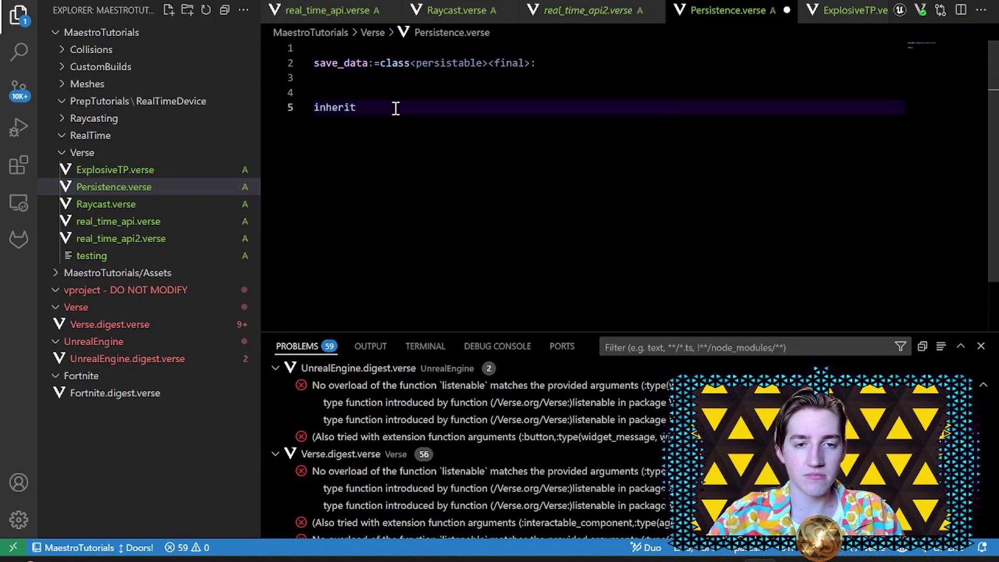
{"action": "type", "text": "class((sa"}
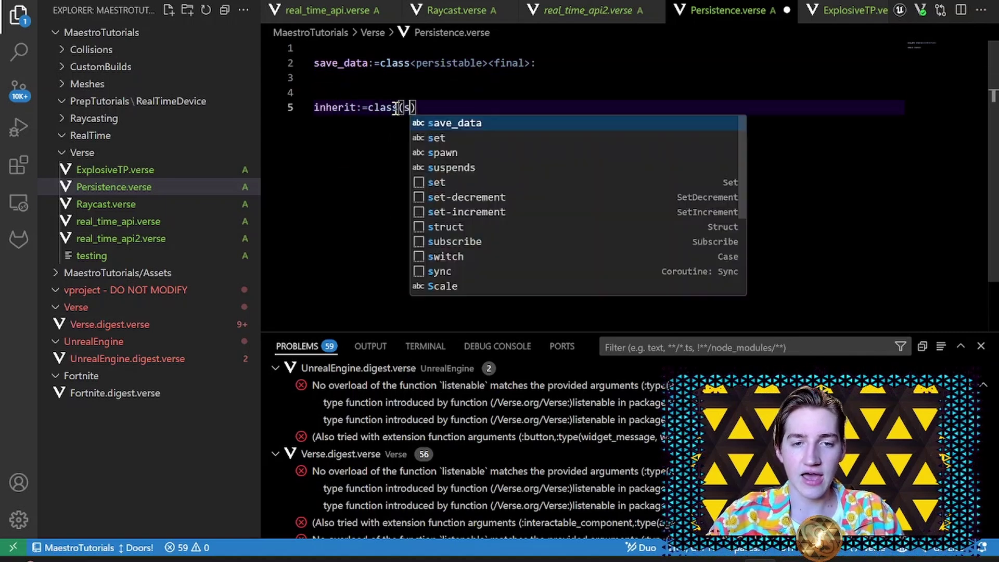
{"action": "type", "text": "ve"}
- Write a trial class inheriting save_data, then select and delete it
{"action": "key", "text": "Tab"}
{"action": "key", "text": "End"}
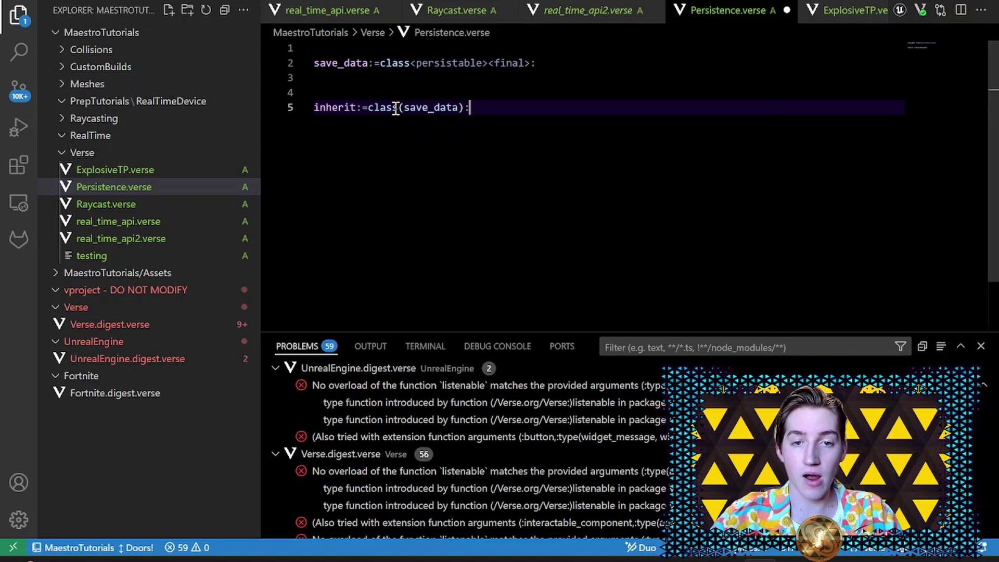
{"action": "type", "text": ":"}
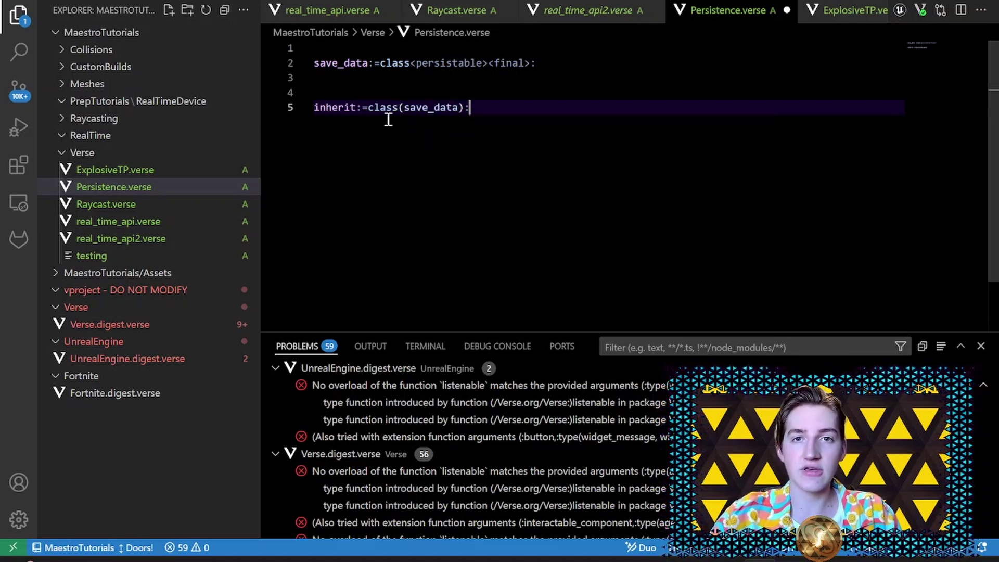
{"action": "left_click_drag", "start_coordinate": [500, 107], "coordinate": [304, 85]}
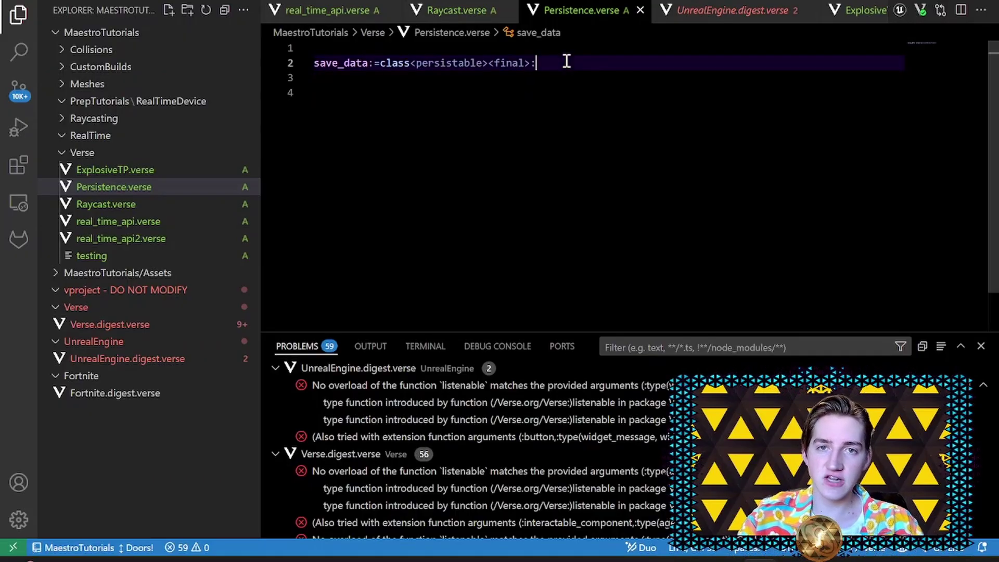
- Add ButtonsPressed : int = 0 inside save_data and save
{"action": "key", "text": "Return"}
{"action": "type", "text": "Button"}
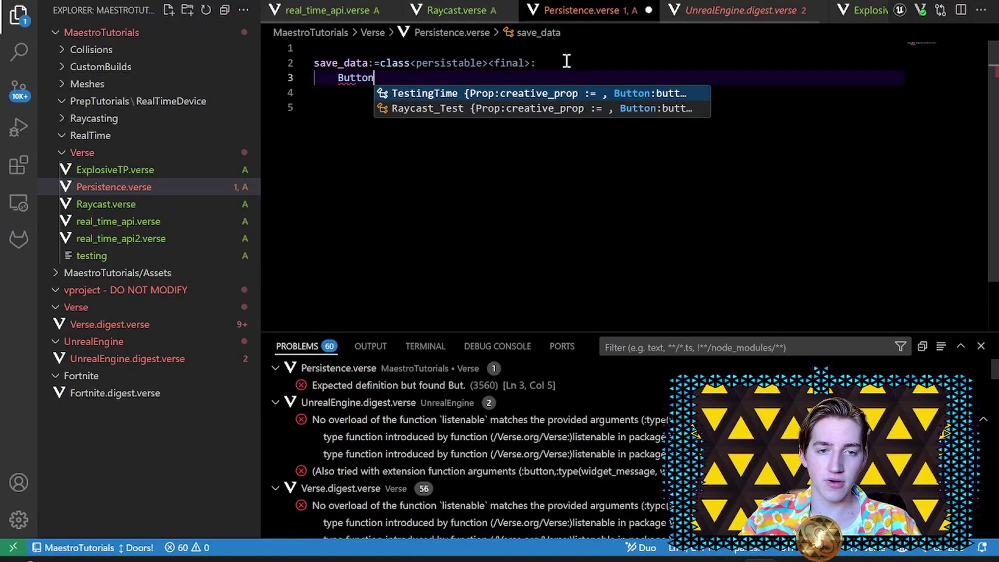
{"action": "type", "text": "sPressed "}
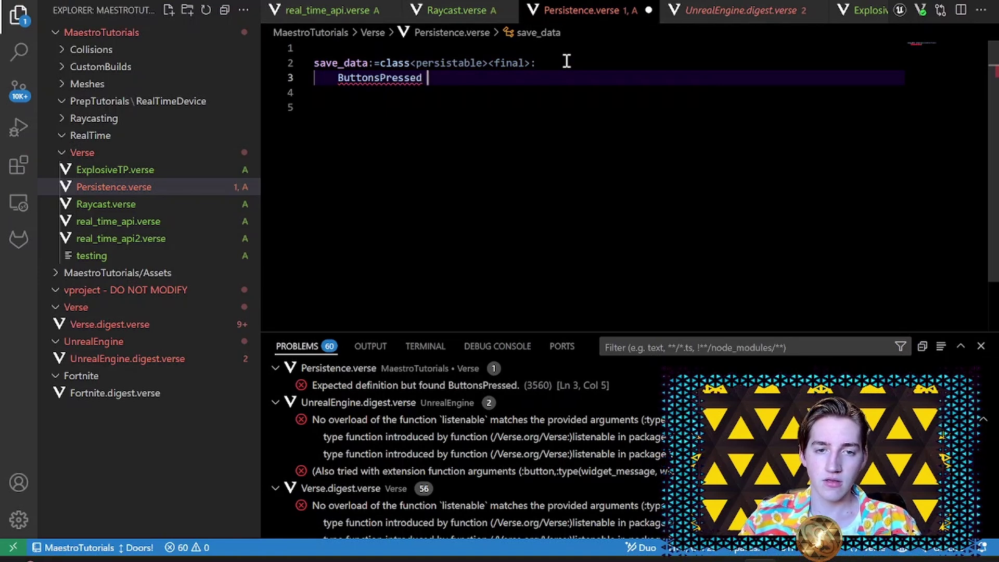
{"action": "type", "text": ": int"}
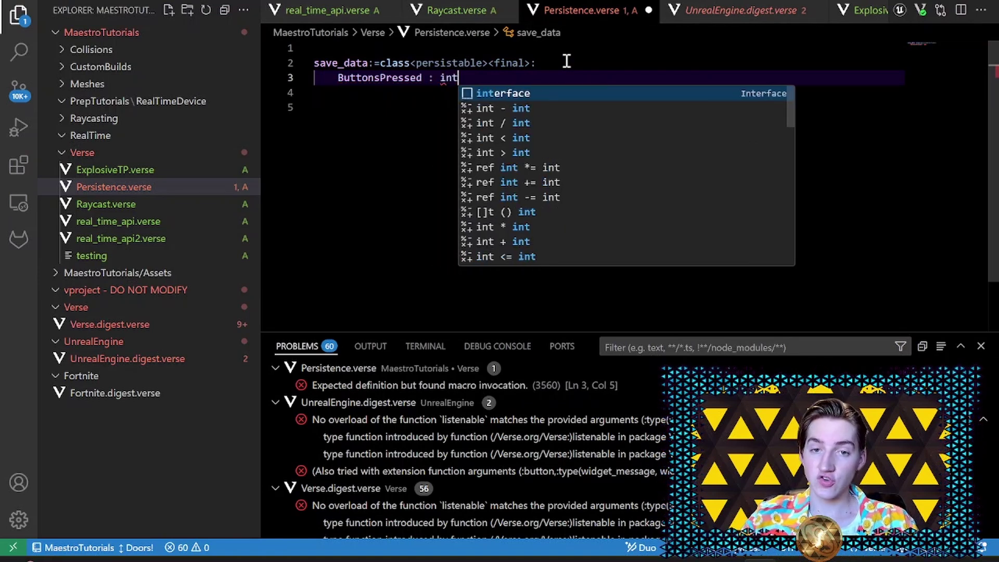
{"action": "type", "text": " = "}
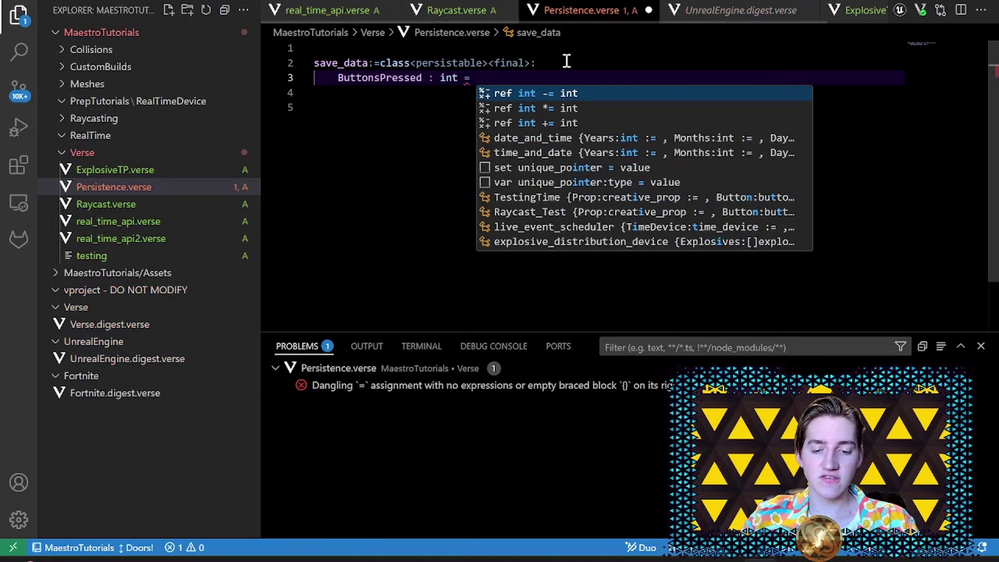
{"action": "type", "text": "0"}
{"action": "key", "text": "ctrl+s"}
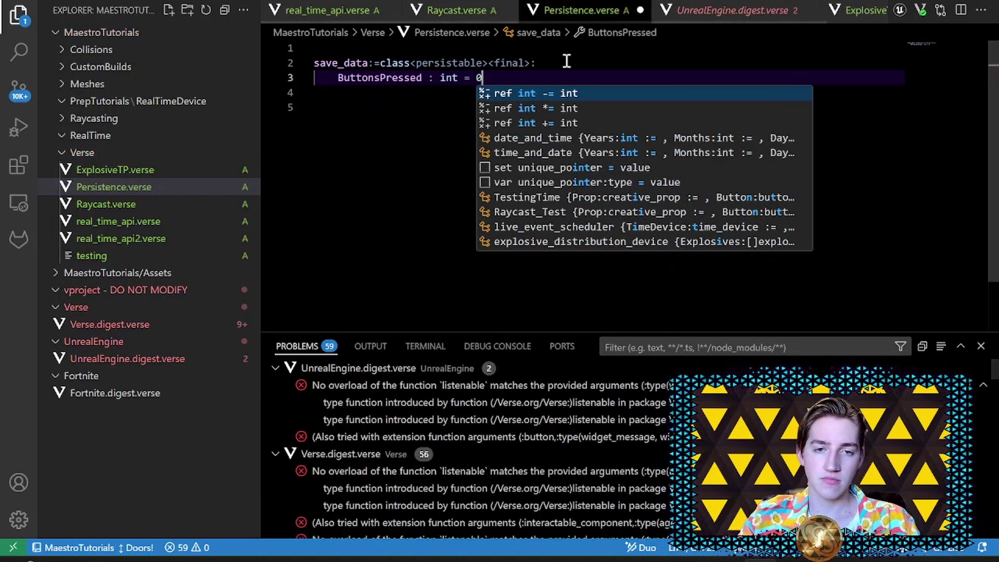
- Add a '#Parent Class for Save Data' comment above save_data with blank lines at top
{"action": "left_click", "coordinate": [547, 49]}
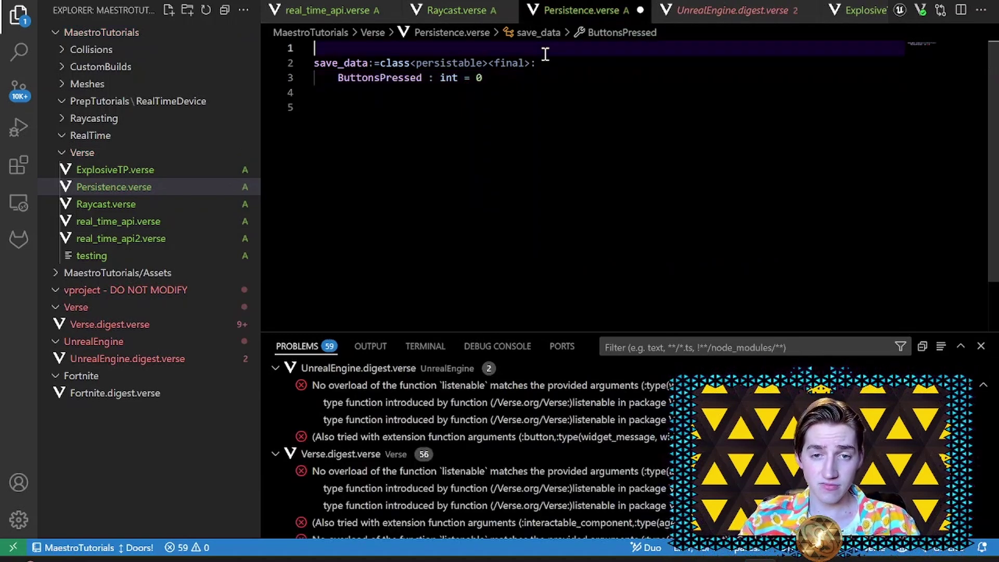
{"action": "key", "text": "Return"}
{"action": "type", "text": "#Parent"}
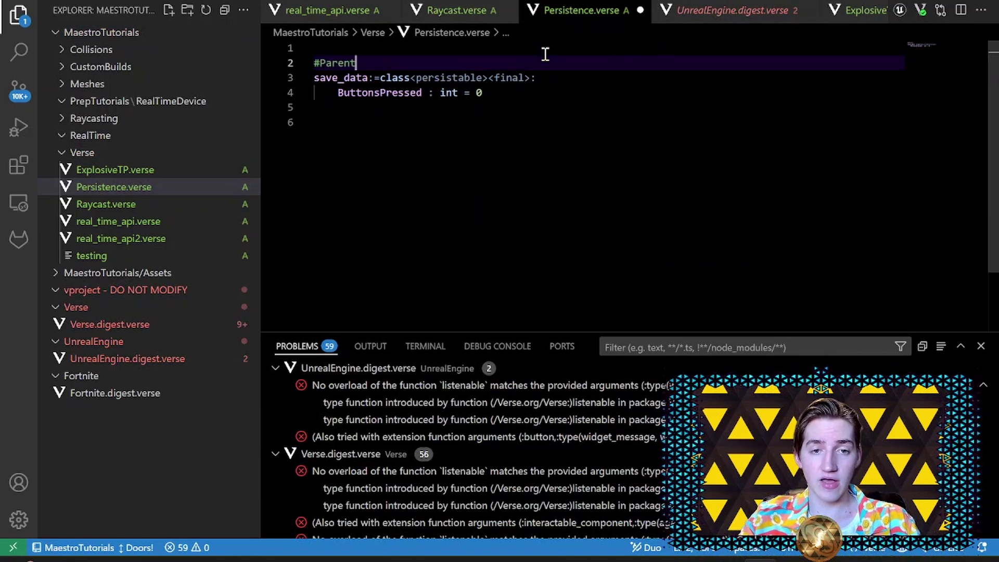
{"action": "type", "text": "Cl"}
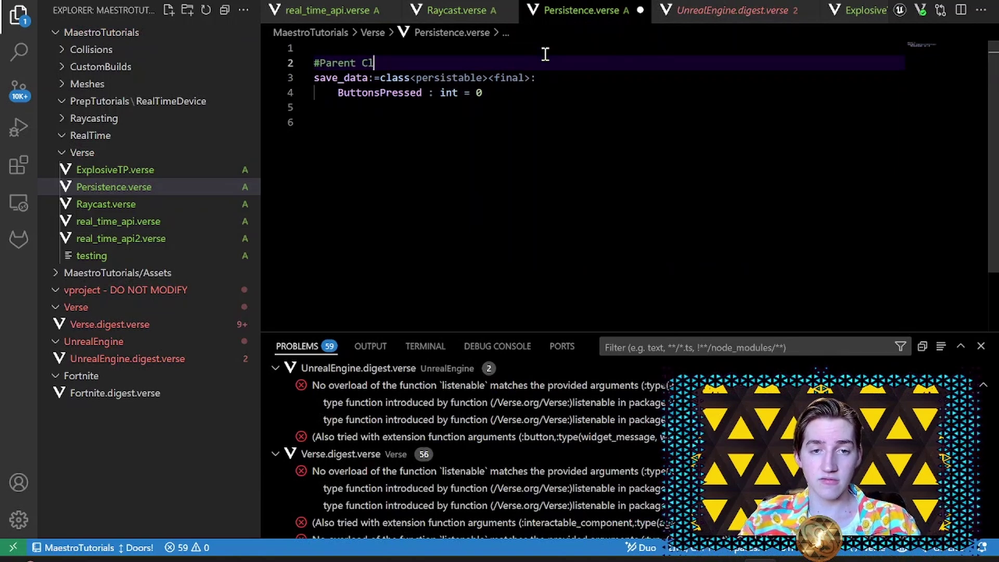
{"action": "type", "text": "ave Data"}
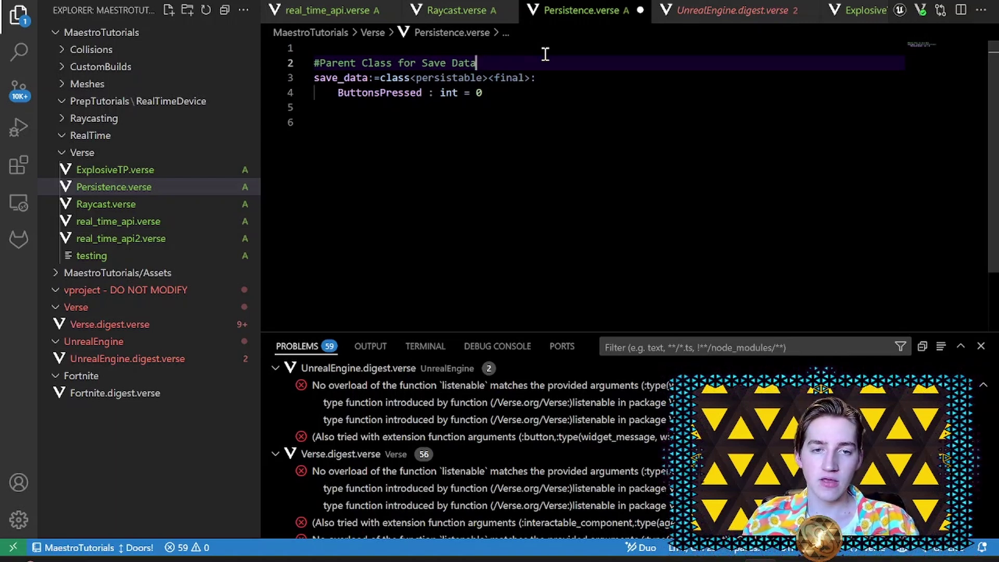
{"action": "left_click", "coordinate": [546, 53]}
{"action": "key", "text": "Return"}
{"action": "key", "text": "Return"}
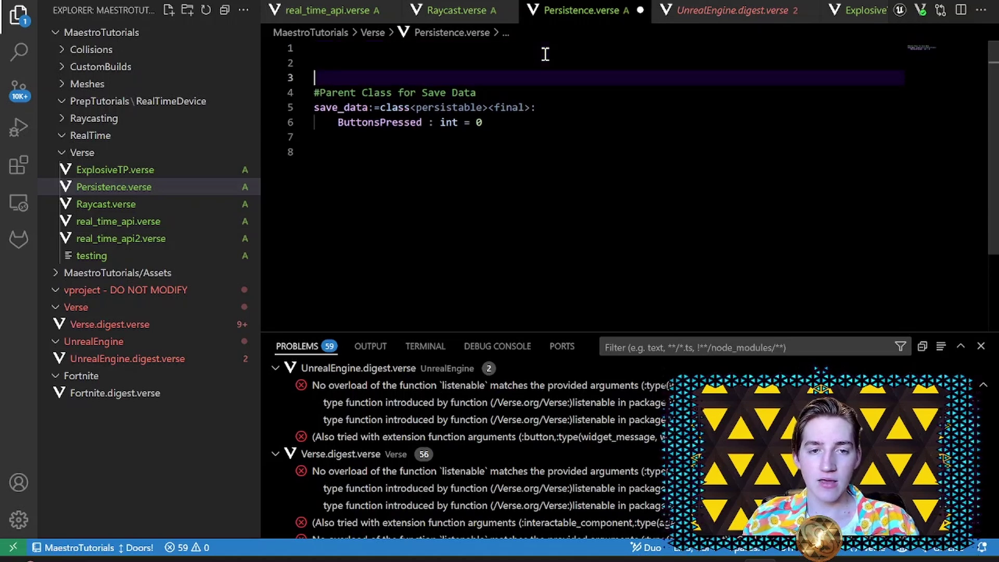
- Declare var SaveDataMap : weak_map(player,save_data) = map{} on line 2 and save
{"action": "key", "text": "Up"}
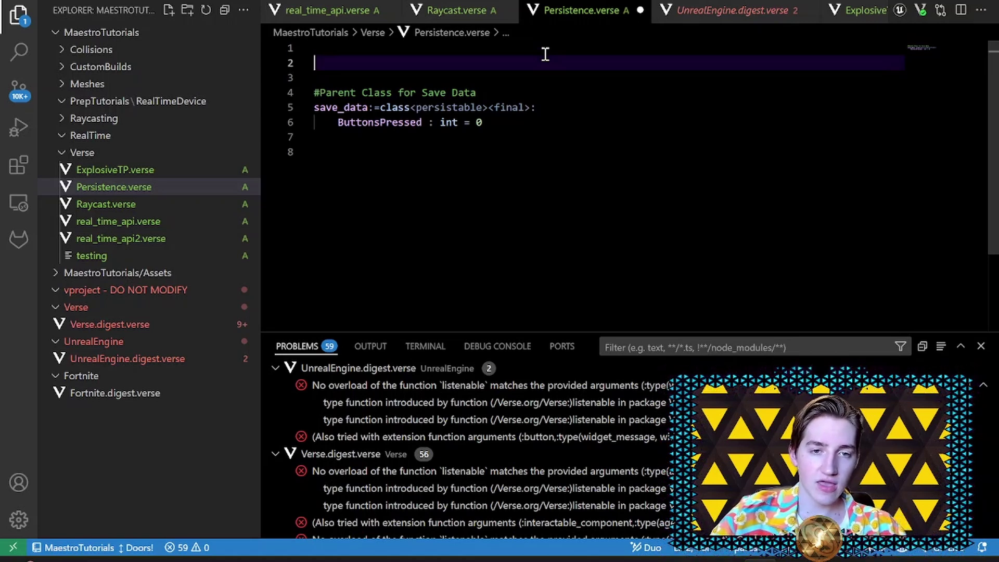
{"action": "type", "text": "var "}
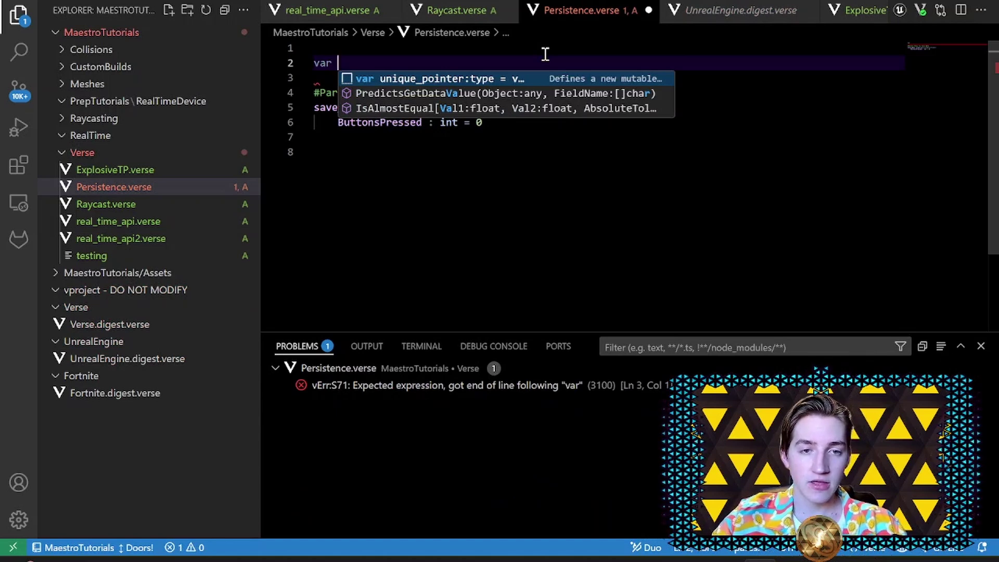
{"action": "type", "text": "Save"}
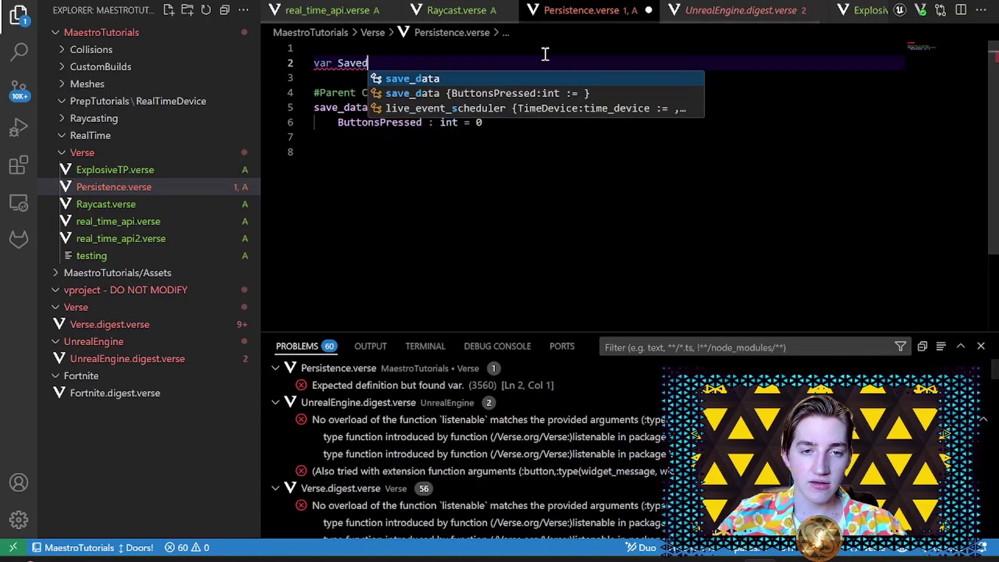
{"action": "type", "text": "DataMap"}
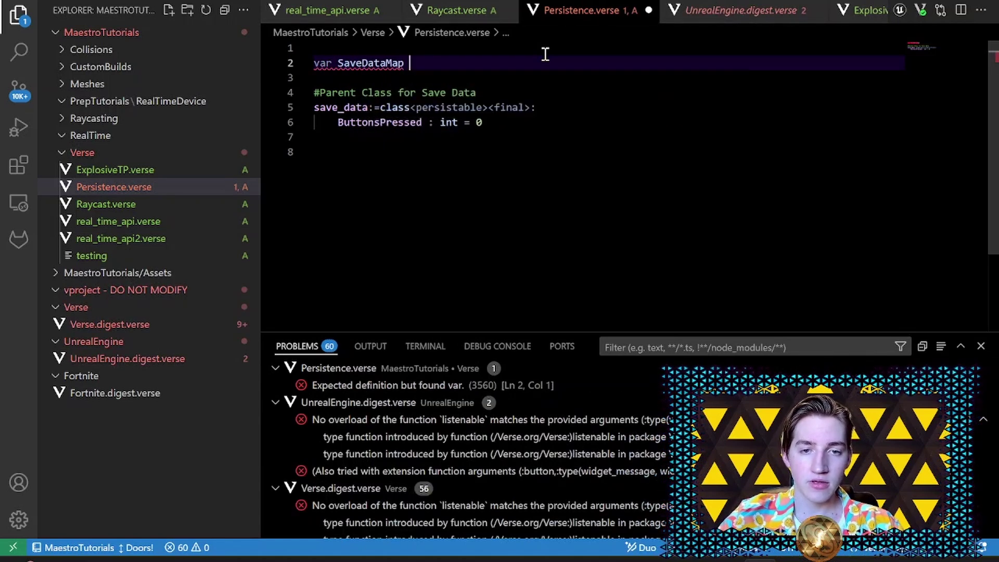
{"action": "type", "text": ": "}
{"action": "type", "text": "weak"}
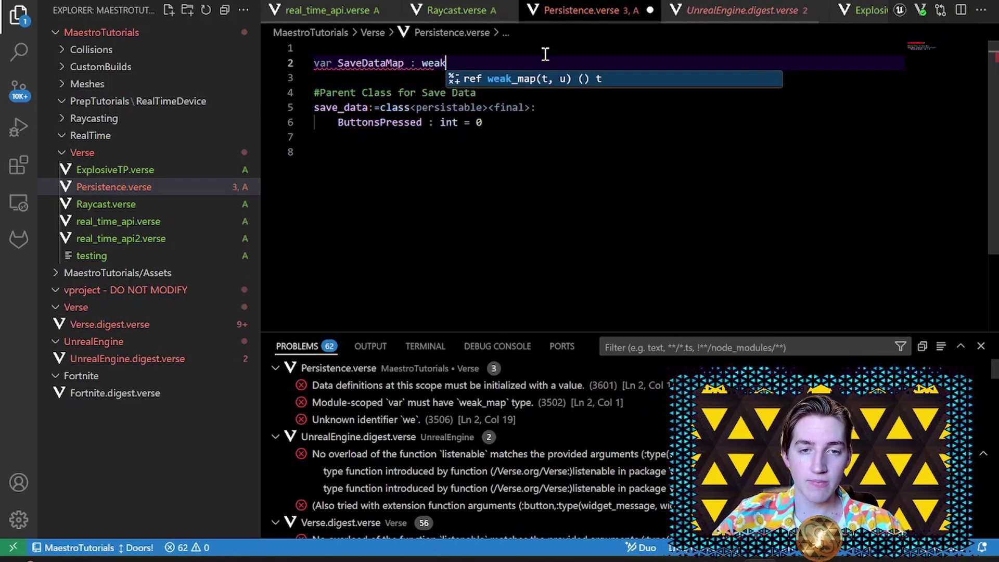
{"action": "type", "text": "_map()"}
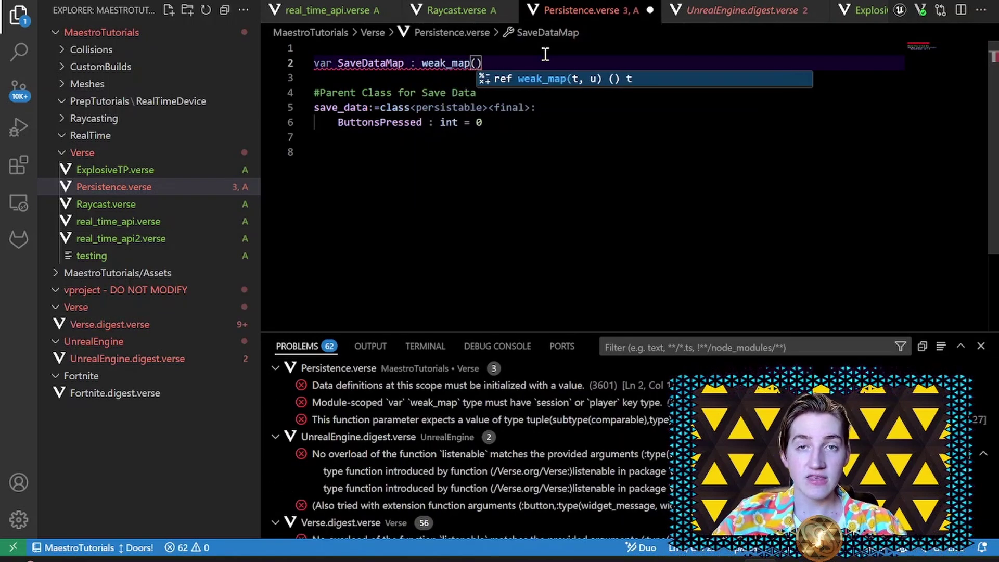
{"action": "type", "text": "player"}
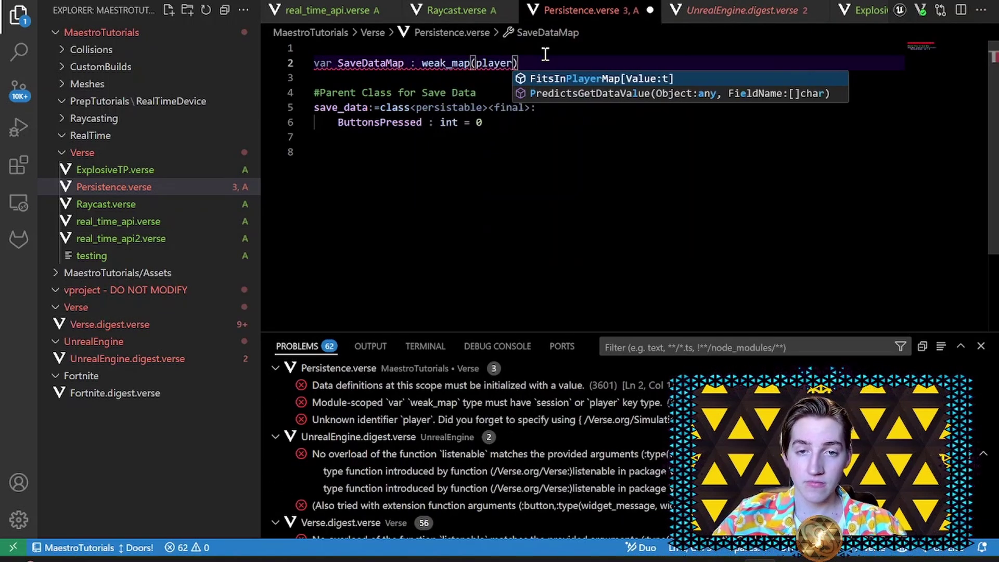
{"action": "type", "text": ","}
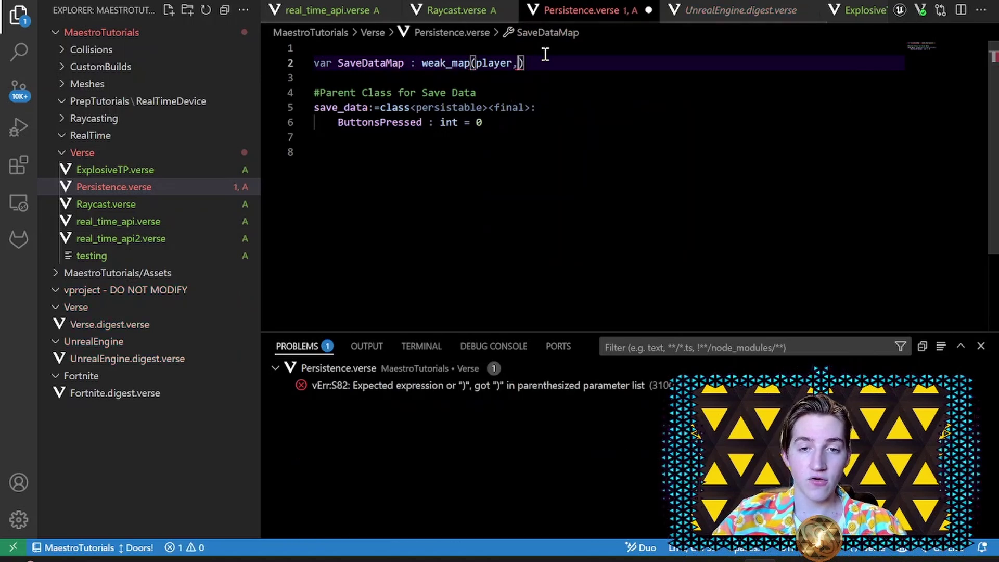
{"action": "type", "text": "save_"}
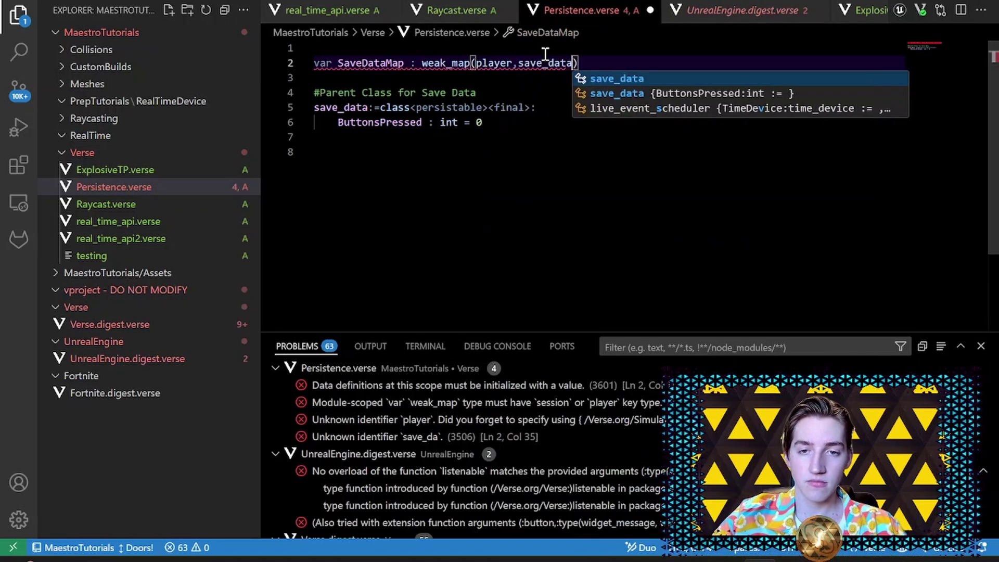
{"action": "type", "text": "data"}
{"action": "type", "text": " = map"}
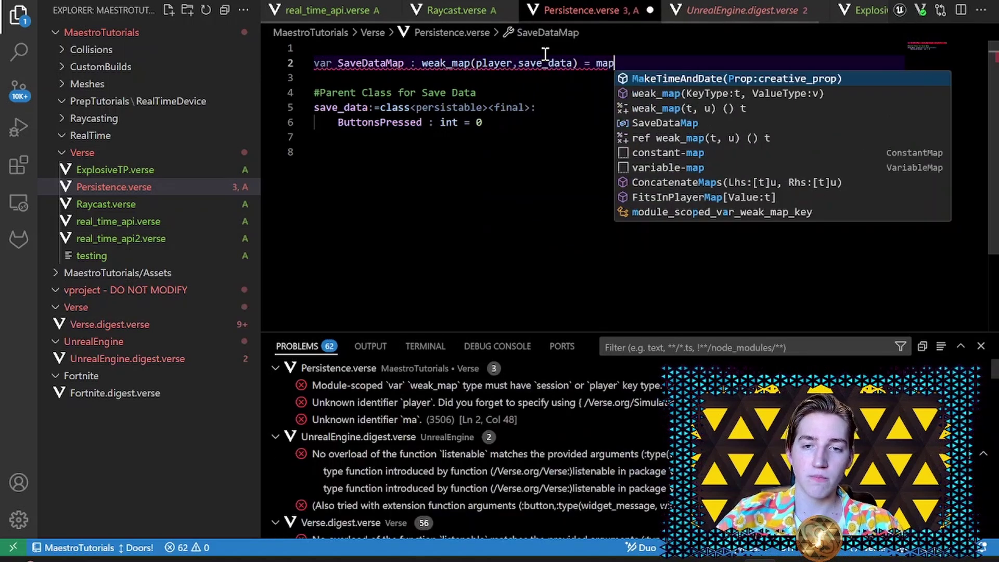
{"action": "type", "text": "{"}
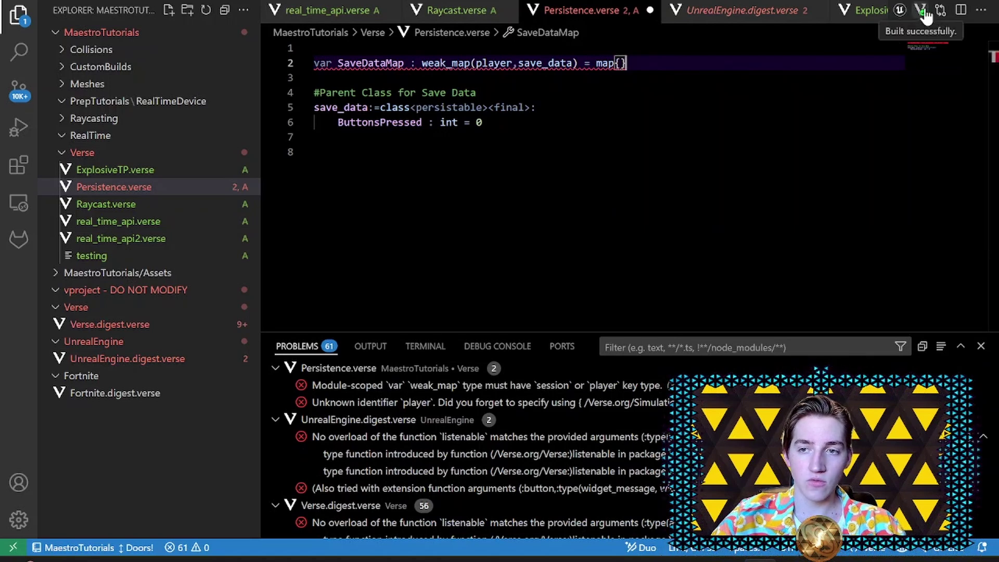
{"action": "key", "text": "ctrl+s"}
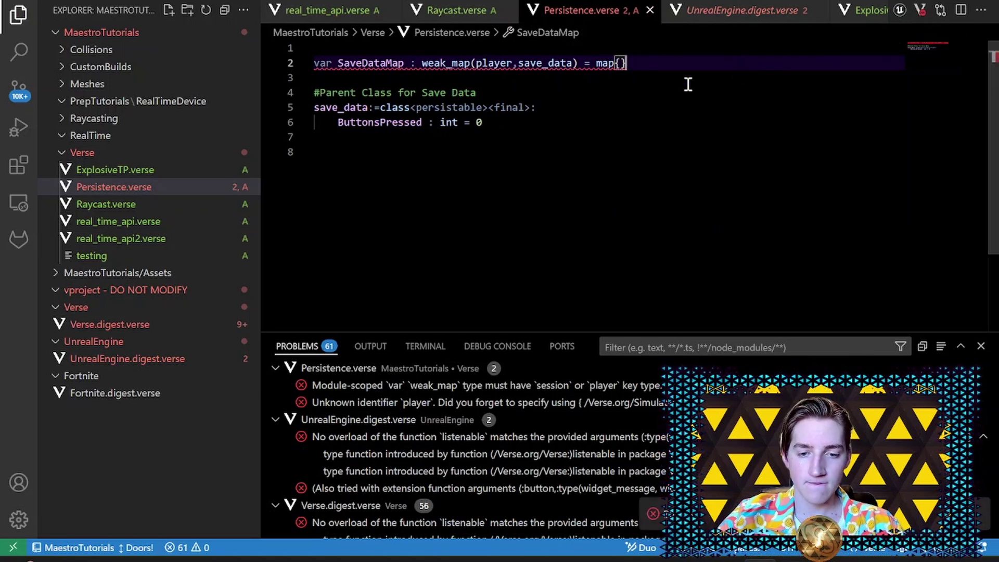
{"action": "left_click", "coordinate": [658, 52]}
- Add using. /Verse.org/Simulation on line 1 and trim a blank line below it
{"action": "key", "text": "Return"}
{"action": "key", "text": "Return"}
{"action": "key", "text": "Up"}
{"action": "key", "text": "Up"}
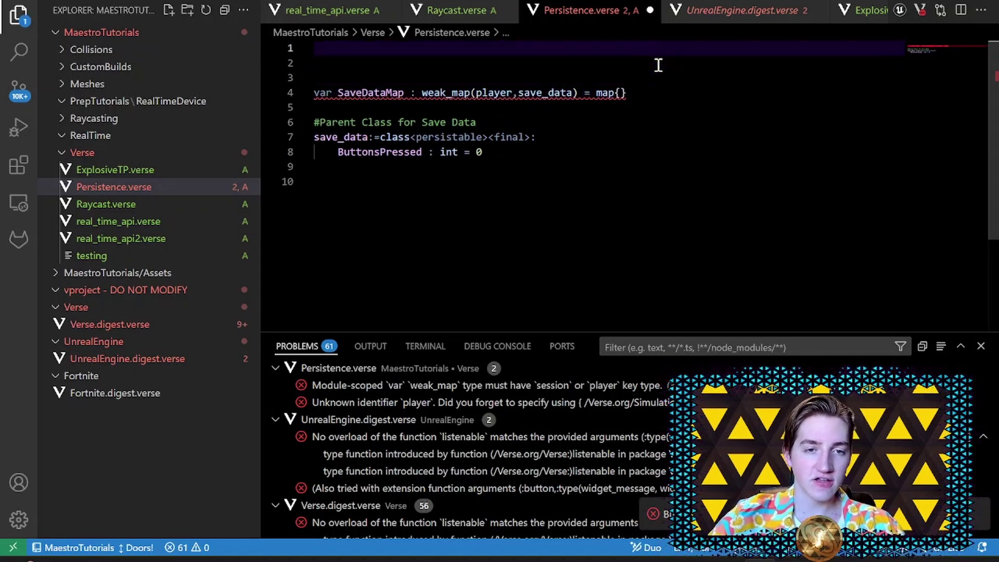
{"action": "type", "text": "using/"}
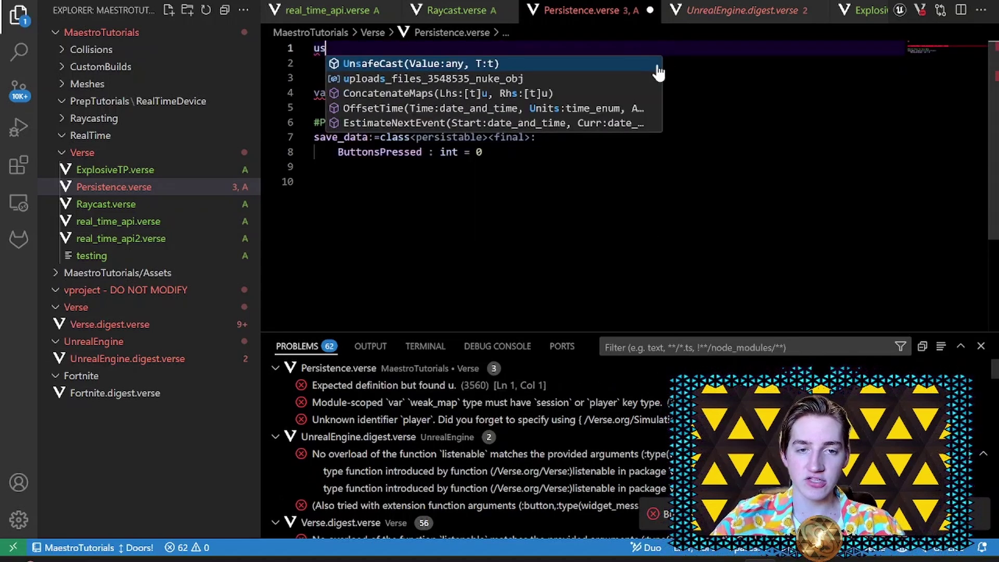
{"action": "key", "text": "BackSpace"}
{"action": "type", "text": "."}
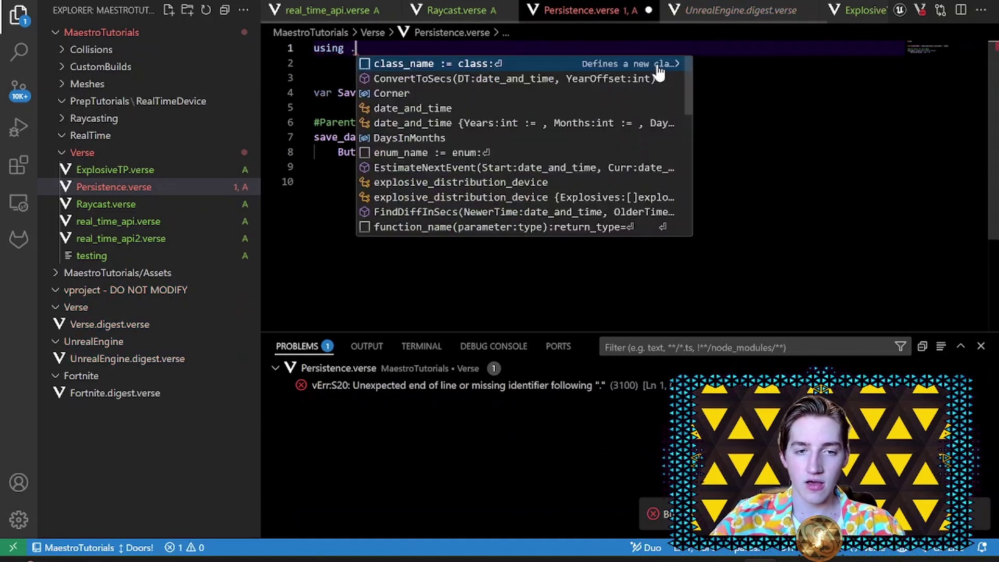
{"action": "key", "text": "BackSpace"}
{"action": "type", "text": ". /Vers"}
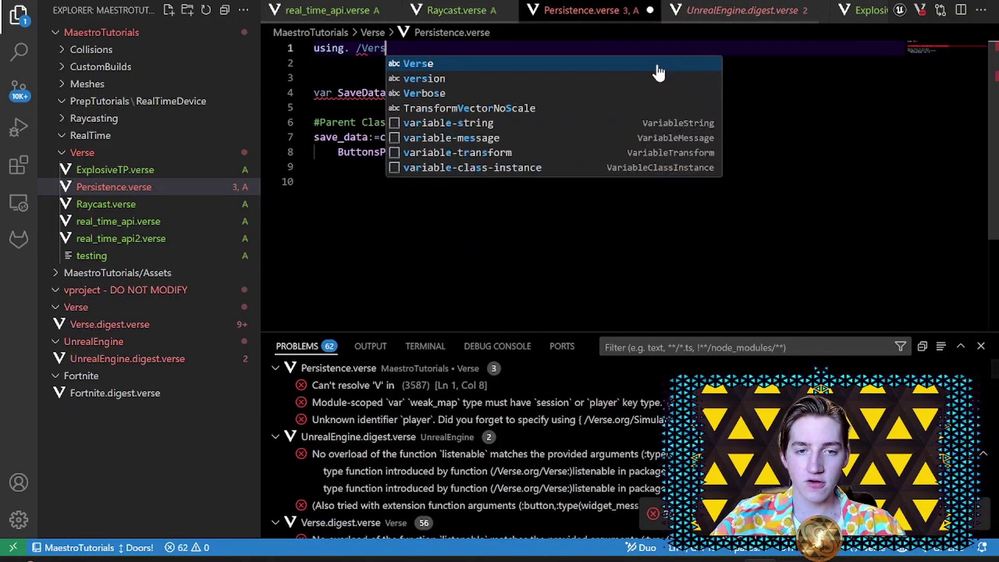
{"action": "type", "text": "e.org/Simulation"}
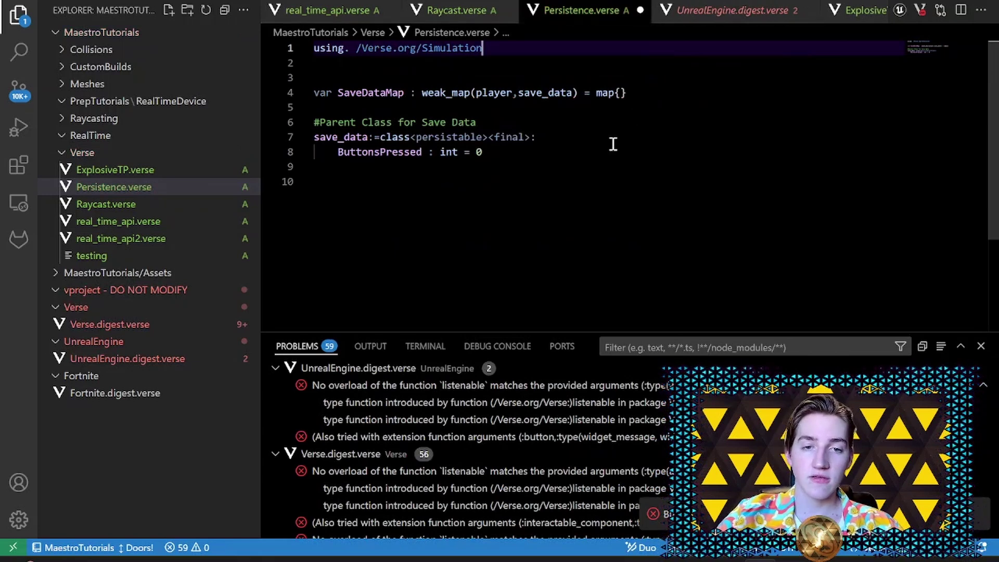
{"action": "key", "text": "Delete"}
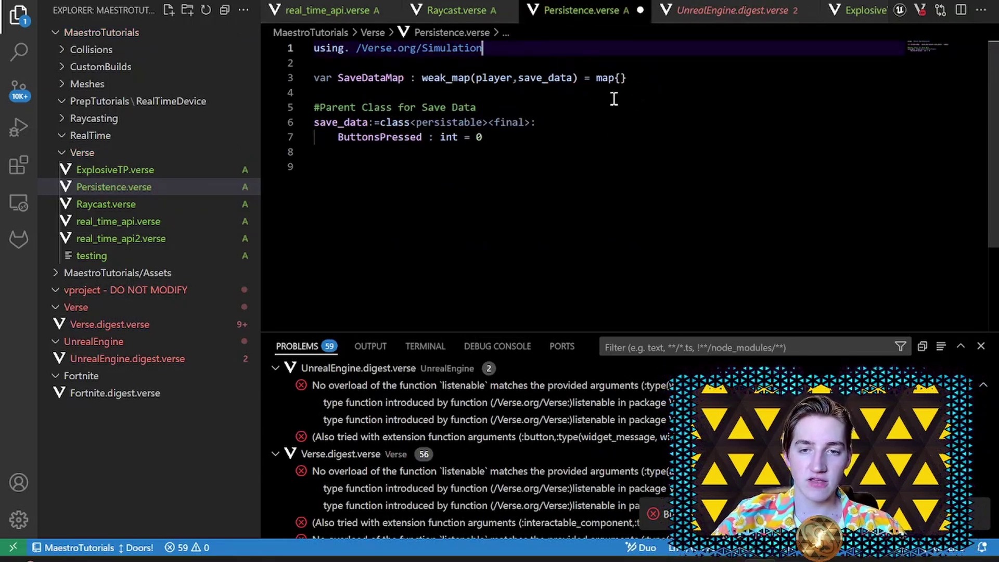
- Add DO NOT MOVE warning comments above SaveDataMap and above save_data
{"action": "left_click", "coordinate": [634, 64]}
{"action": "key", "text": "Return"}
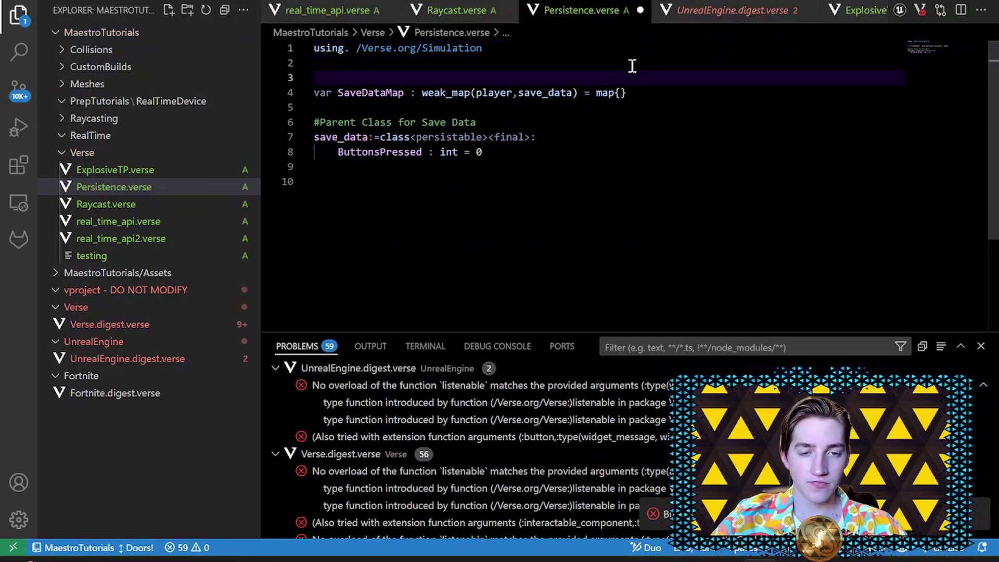
{"action": "type", "text": "#DO NOT MO"}
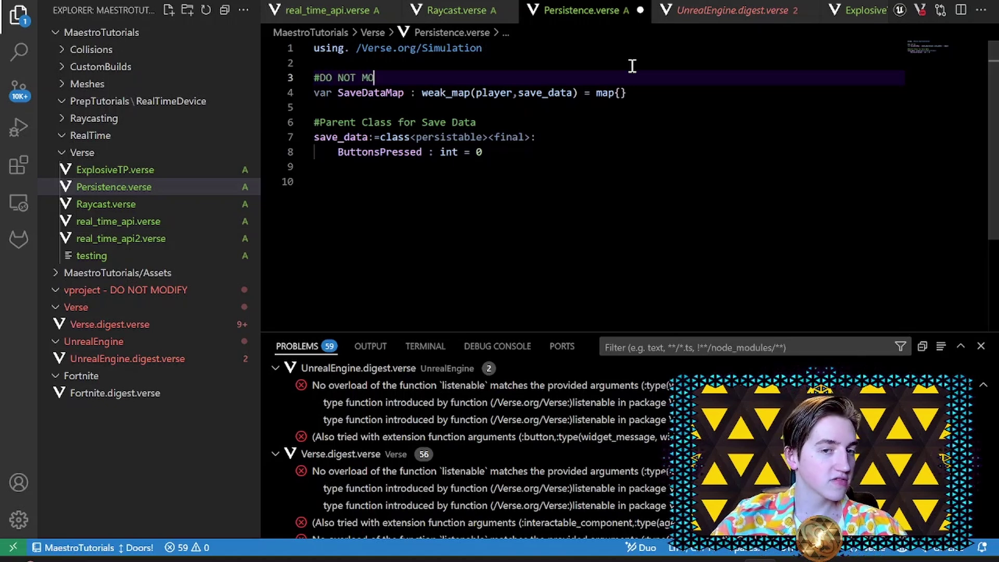
{"action": "type", "text": "VE THIS TO A DIFFERENT FILE/FOLDER"}
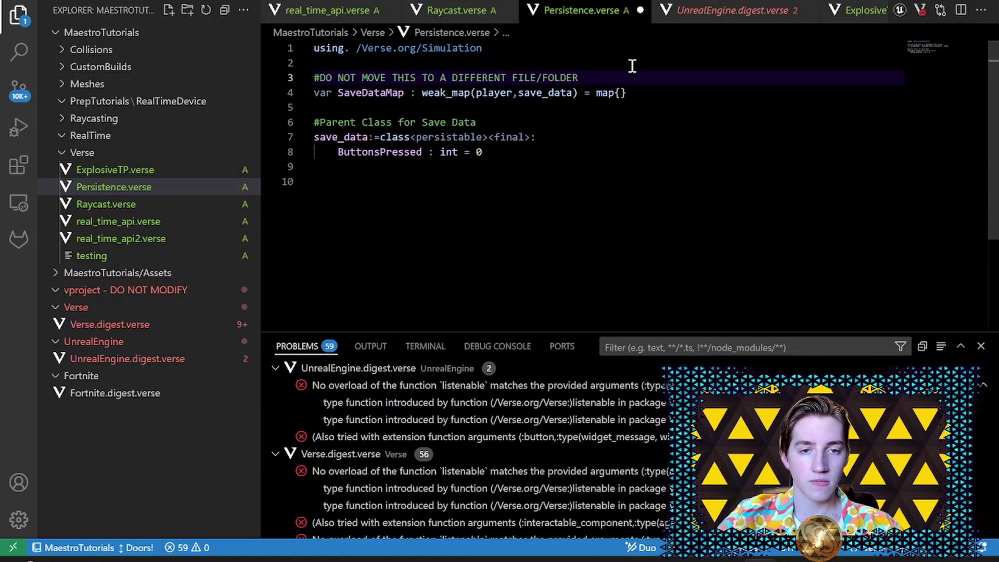
{"action": "left_click", "coordinate": [549, 124]}
{"action": "key", "text": "Return"}
{"action": "type", "text": "#"}
{"action": "key", "text": "Tab"}
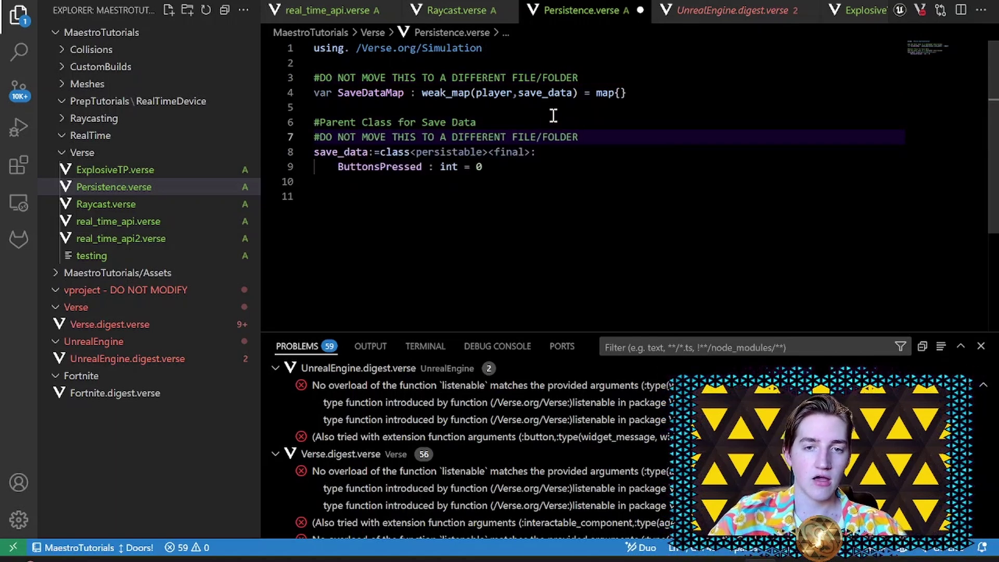
{"action": "key", "text": "Return"}
{"action": "type", "text": "#DO"}
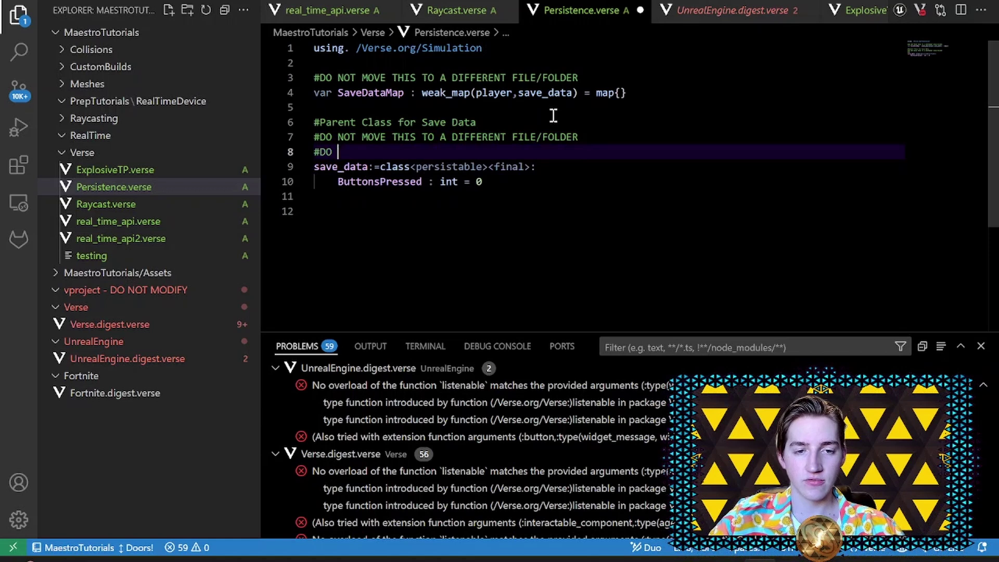
{"action": "type", "text": "NOT CHANGE THE NAME"}
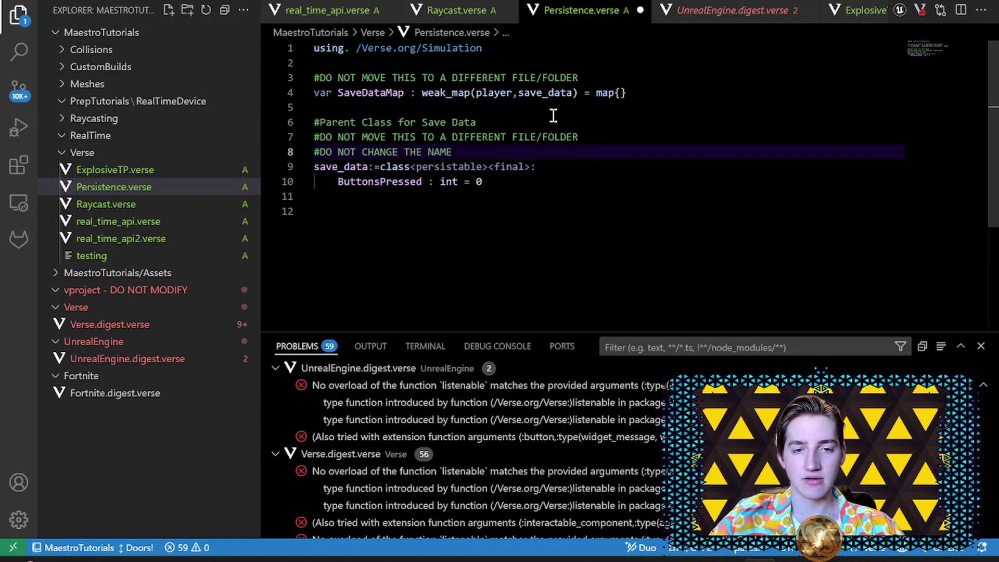
- Add the DO NOT CHANGE THE NAME comment and blank lines below the save_data class
{"action": "left_click", "coordinate": [602, 78]}
{"action": "key", "text": "Return"}
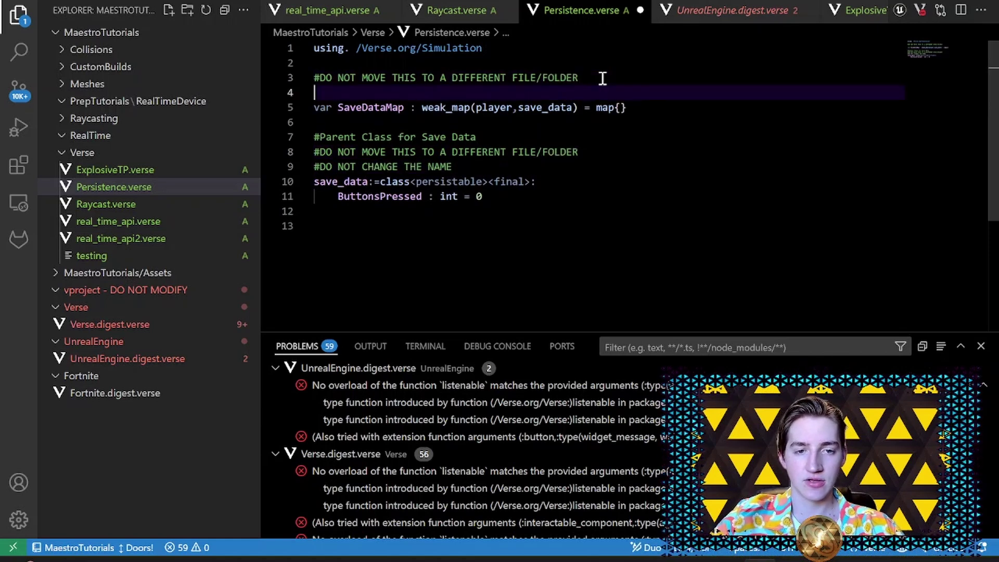
{"action": "type", "text": "#DO NOT CHANGE THE"}
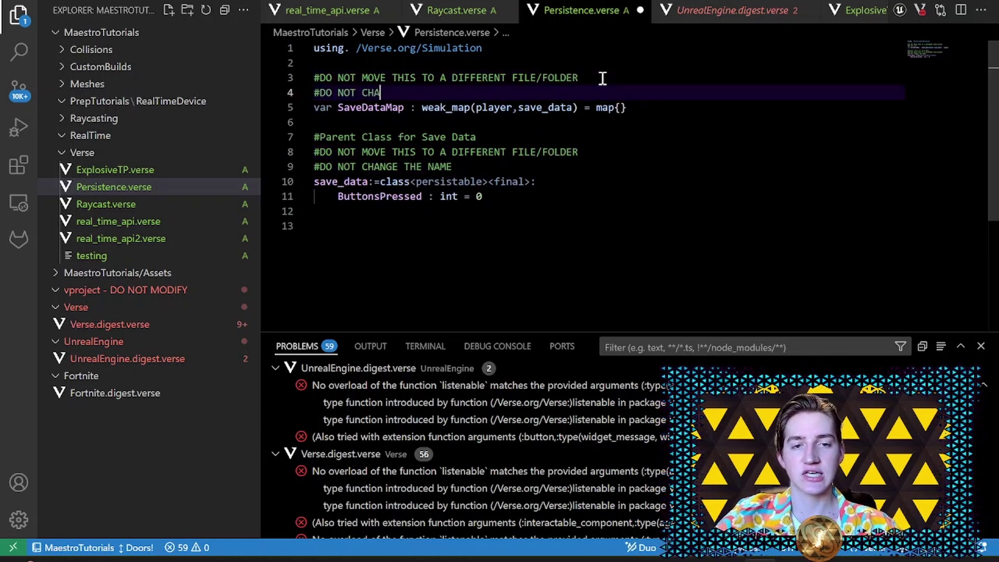
{"action": "type", "text": " NAME"}
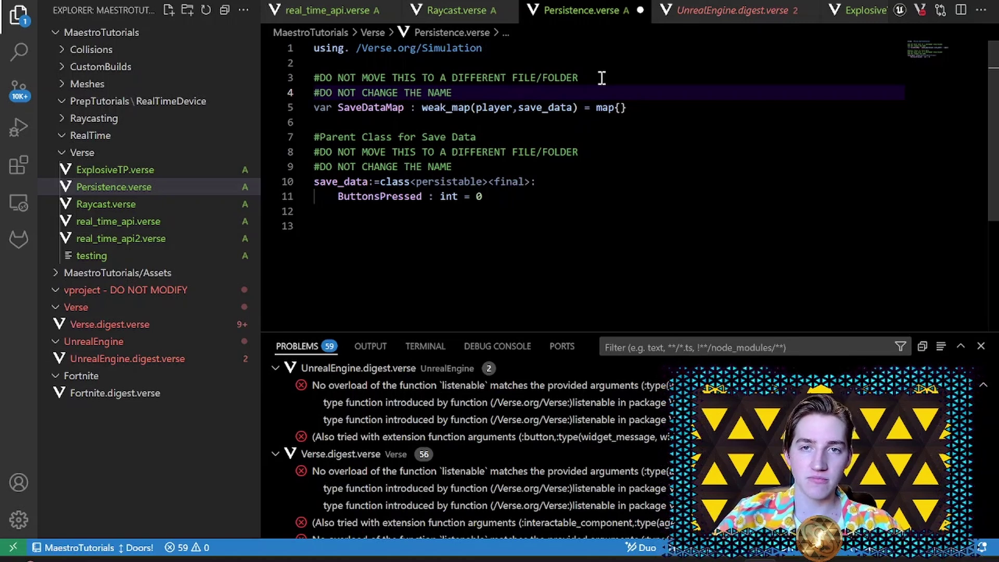
{"action": "left_click", "coordinate": [520, 201]}
{"action": "key", "text": "Return"}
{"action": "key", "text": "Return"}
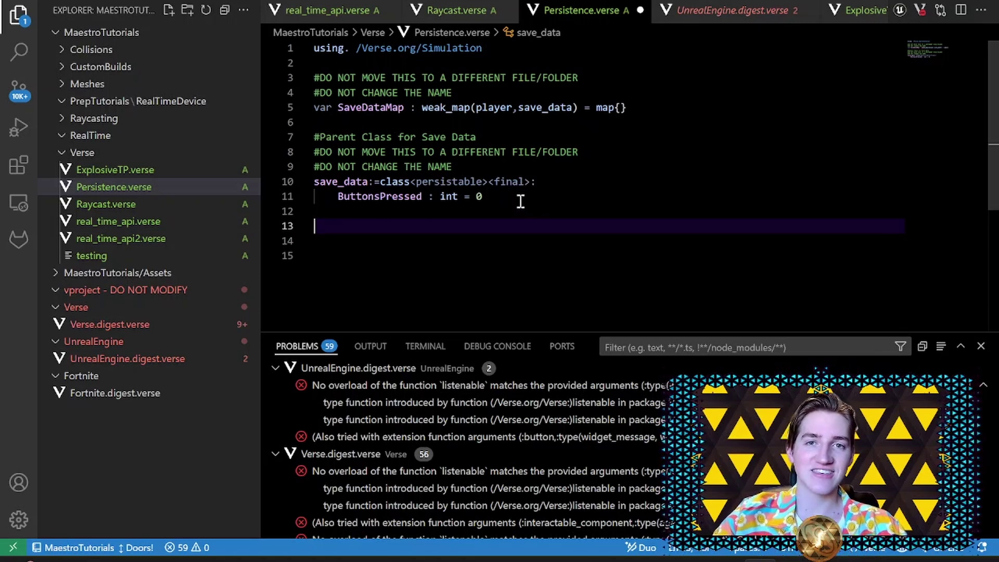
- Start the (Player:player).GetSaveData function line below the save_data class
{"action": "key", "text": "Return"}
{"action": "key", "text": "Return"}
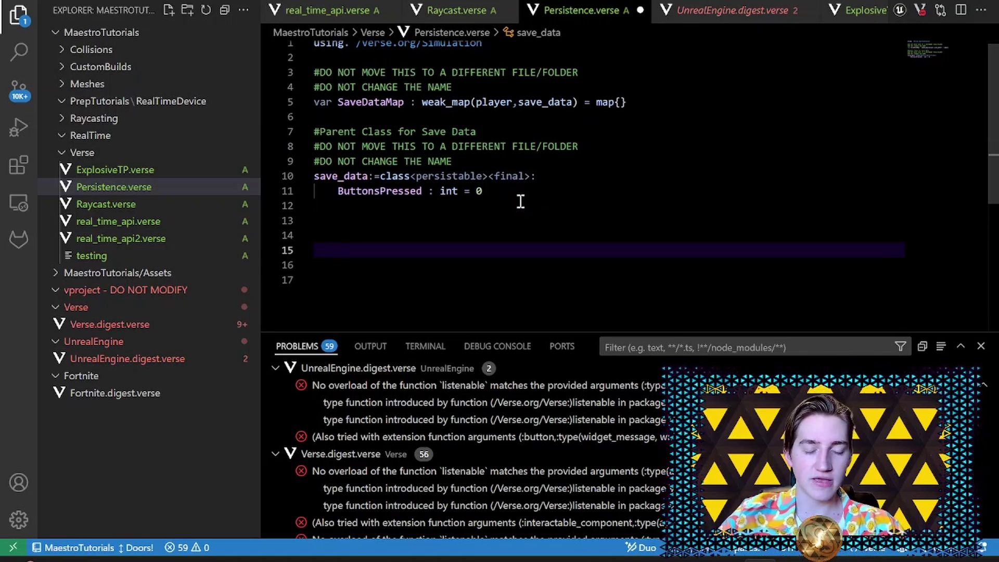
{"action": "key", "text": "BackSpace"}
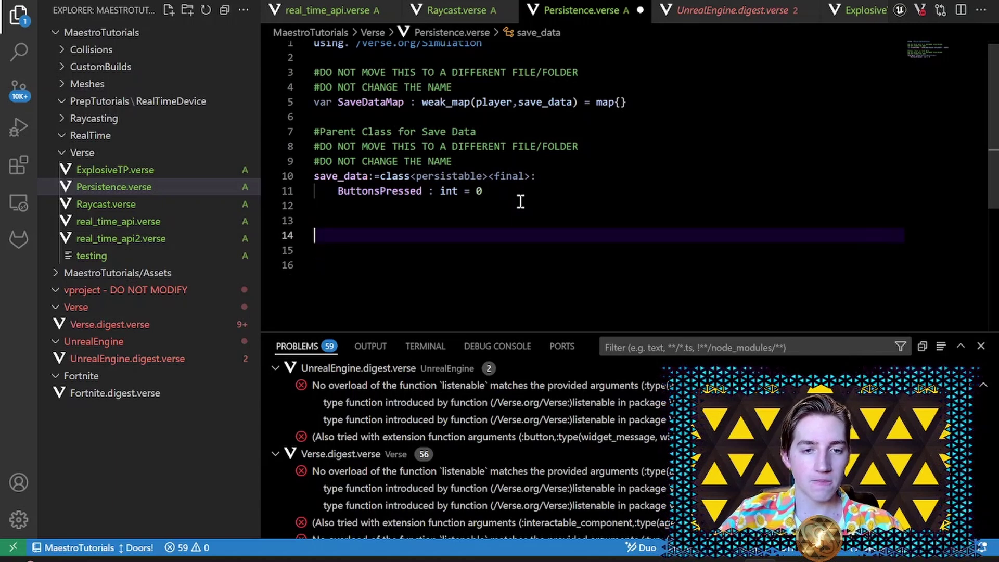
{"action": "key", "text": "BackSpace"}
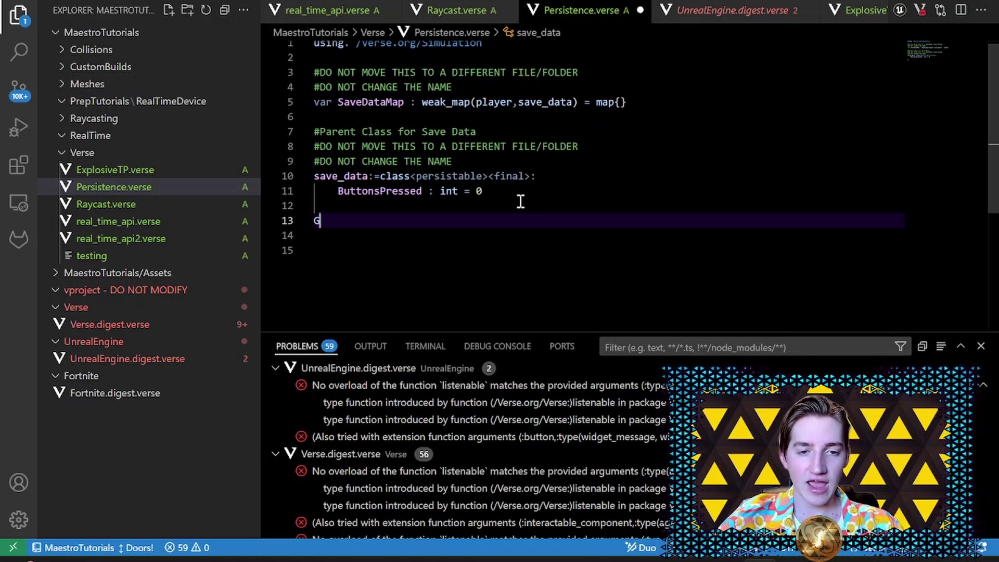
{"action": "type", "text": "GetSaveData"}
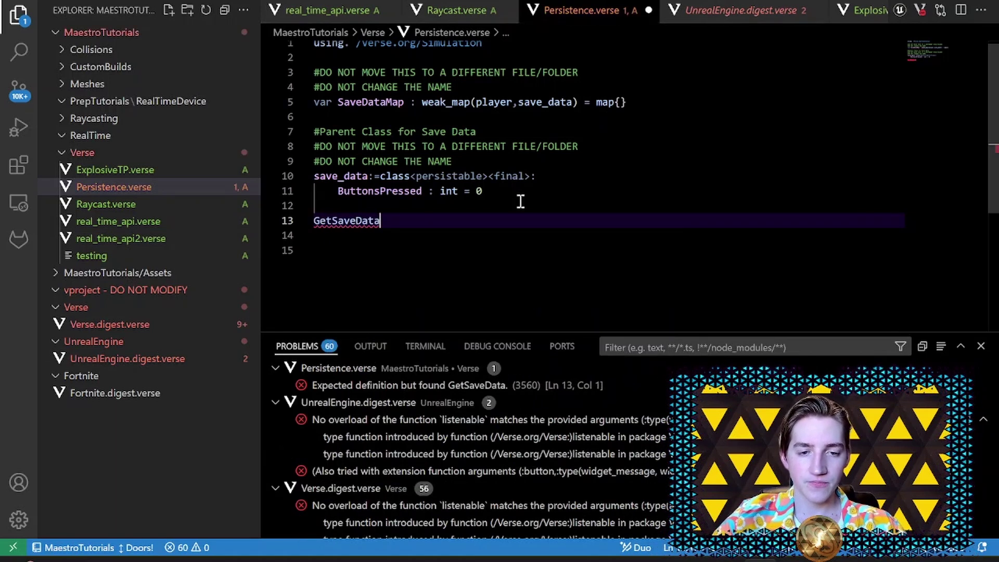
{"action": "type", "text": "()"}
{"action": "double_click", "coordinate": [315, 220]}
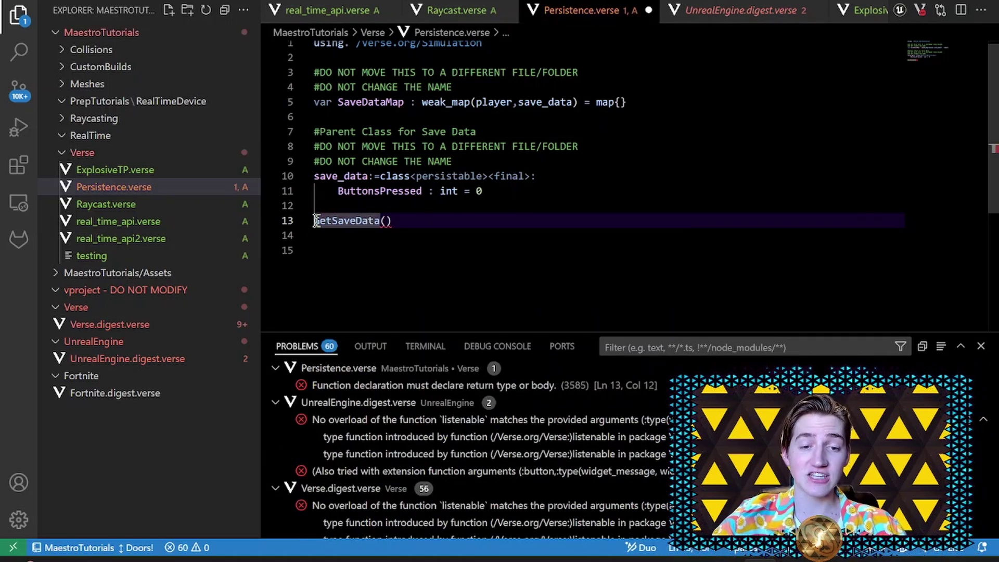
{"action": "left_click", "coordinate": [314, 221]}
{"action": "type", "text": "()."}
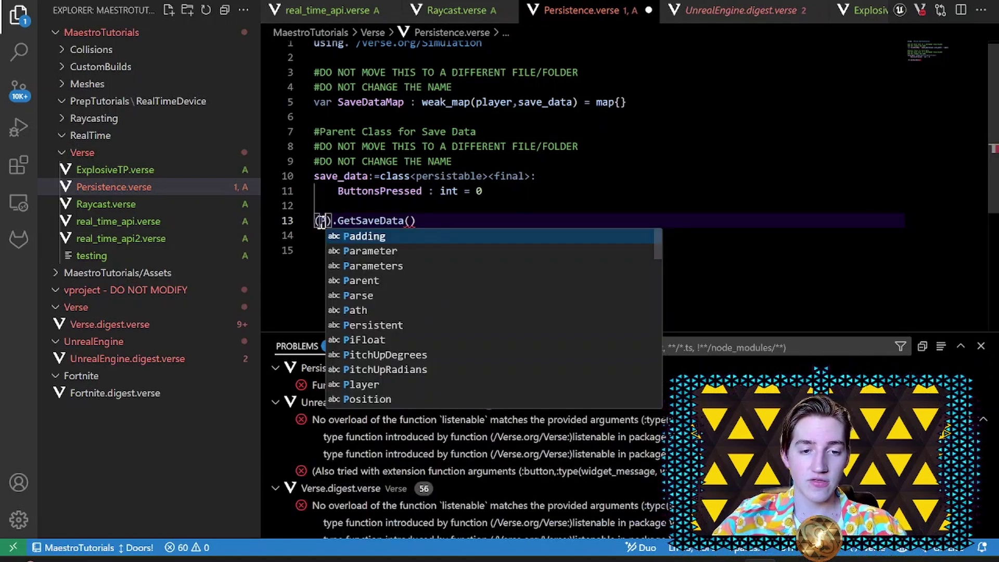
{"action": "type", "text": "Player:player"}
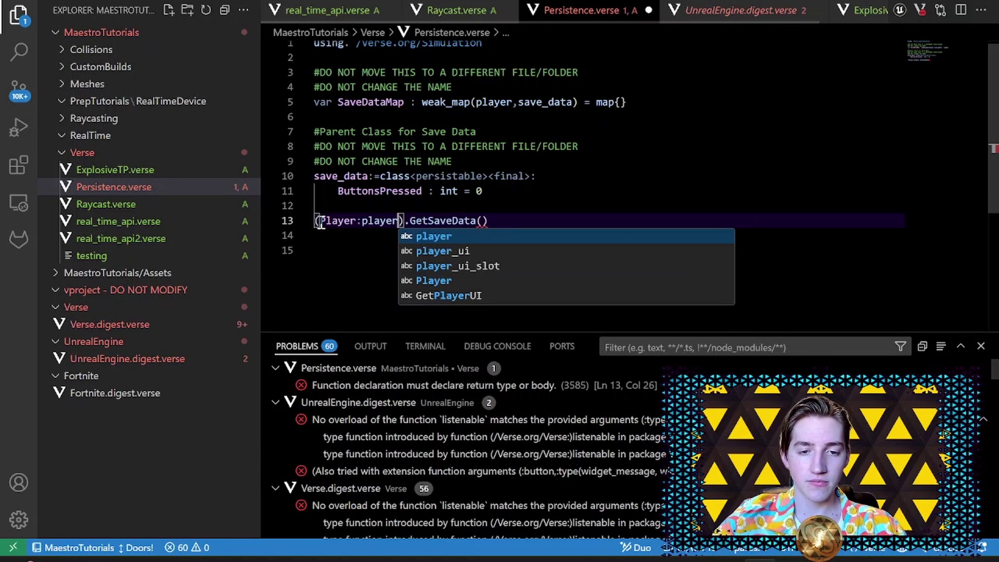
- Complete the signature GetSaveData():save_data= and begin the function body
{"action": "left_click", "coordinate": [483, 220]}
{"action": "left_click", "coordinate": [497, 220]}
{"action": "type", "text": ":"}
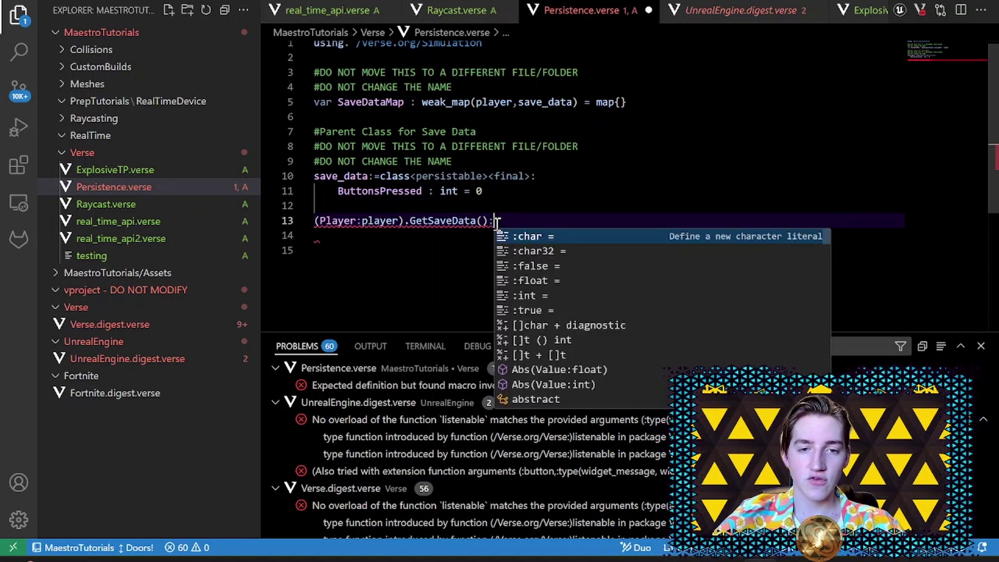
{"action": "type", "text": "save_data"}
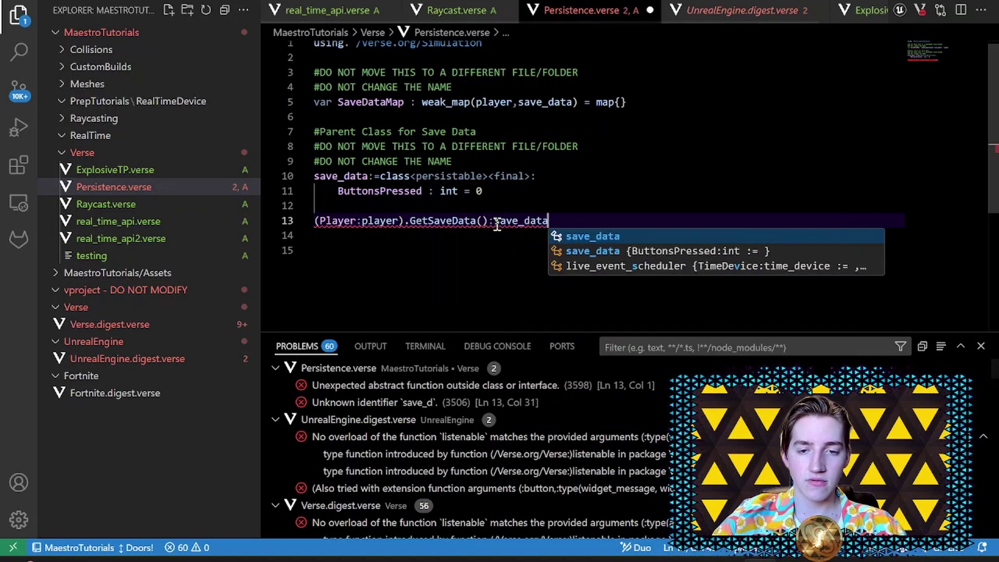
{"action": "type", "text": "="}
{"action": "key", "text": "Escape"}
{"action": "key", "text": "Return"}
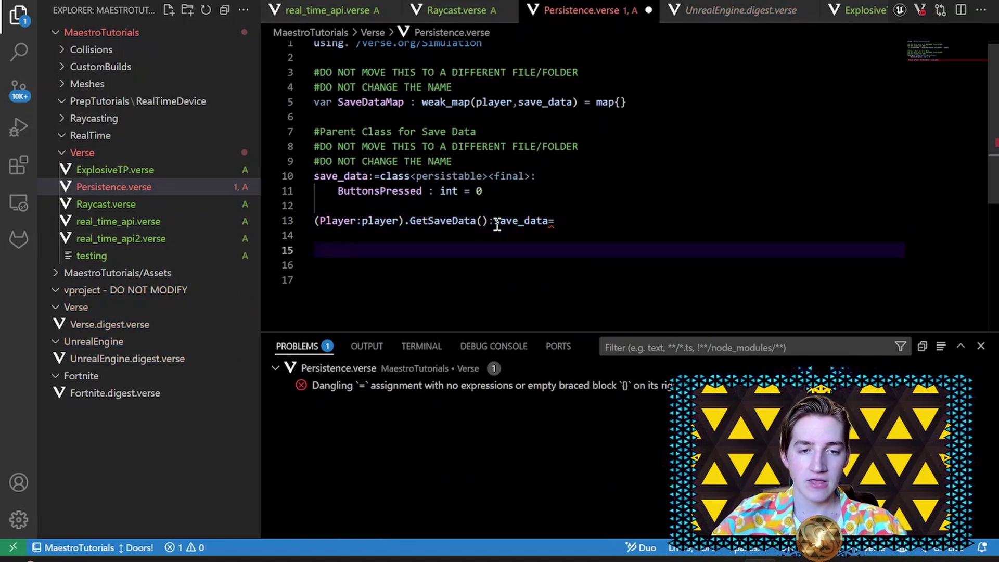
{"action": "key", "text": "Return"}
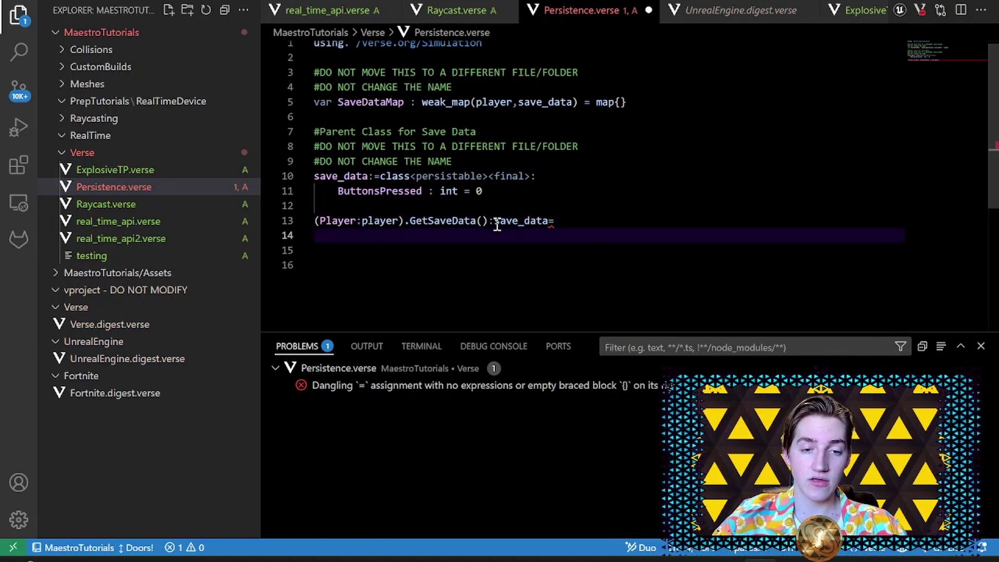
- Write the condition if(not Player.IsActive[]): in the function body
{"action": "key", "text": "Tab"}
{"action": "type", "text": "if(Player."}
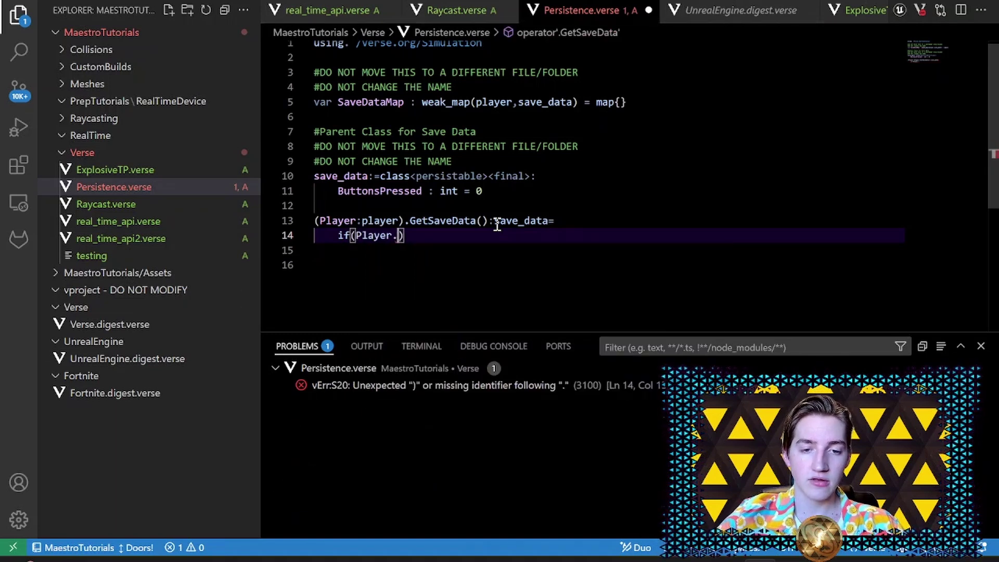
{"action": "type", "text": "Iss"}
{"action": "key", "text": "BackSpace"}
{"action": "type", "text": "Avtiv"}
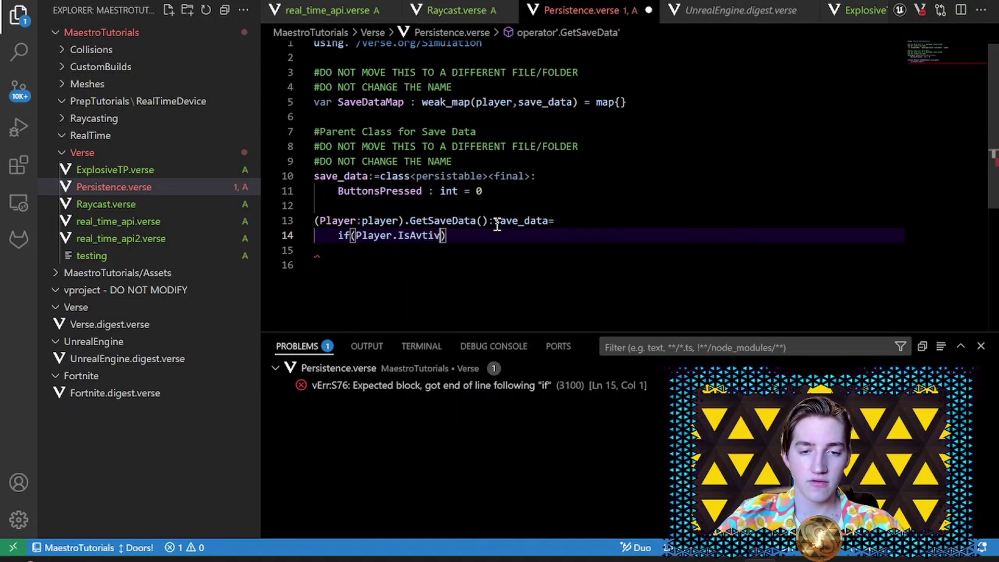
{"action": "key", "text": "BackSpace"}
{"action": "key", "text": "BackSpace"}
{"action": "key", "text": "BackSpace"}
{"action": "type", "text": "ctive"}
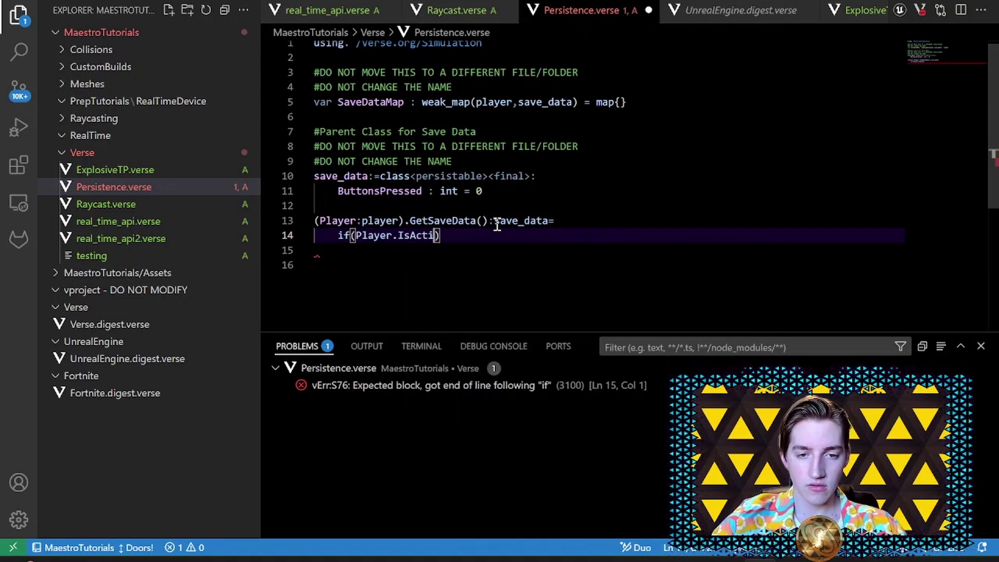
{"action": "type", "text": "[]"}
{"action": "left_click", "coordinate": [355, 234]}
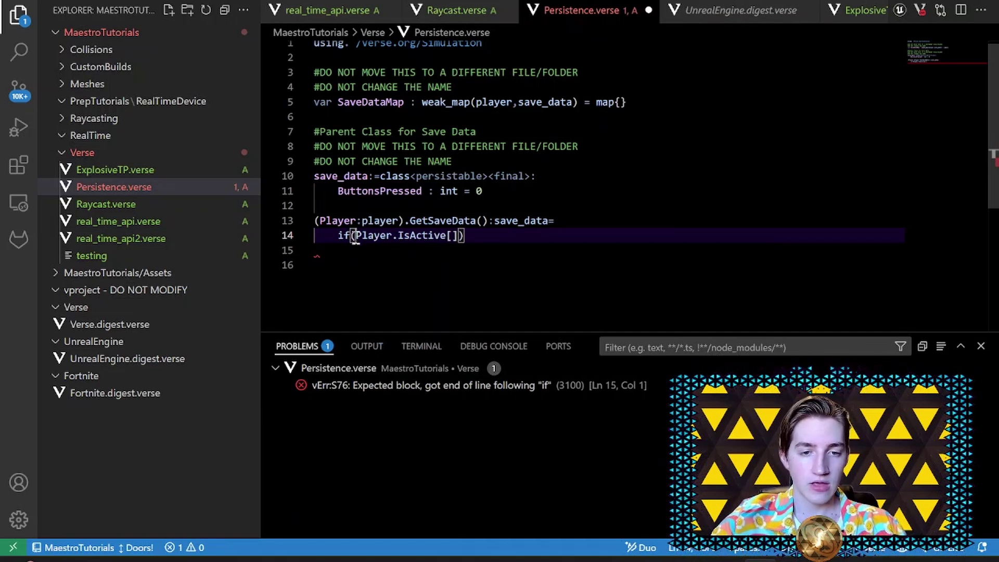
{"action": "type", "text": "not "}
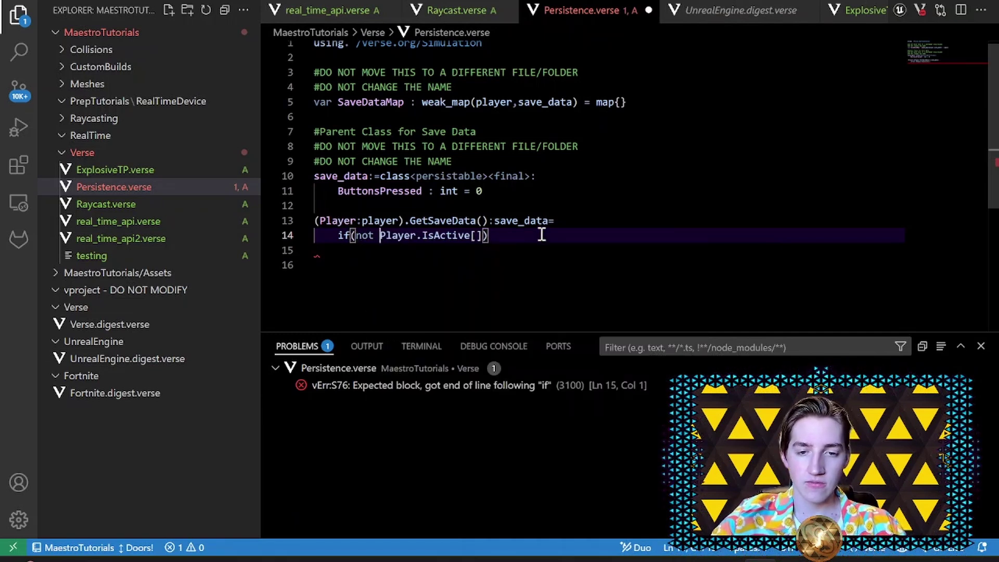
{"action": "type", "text": ":"}
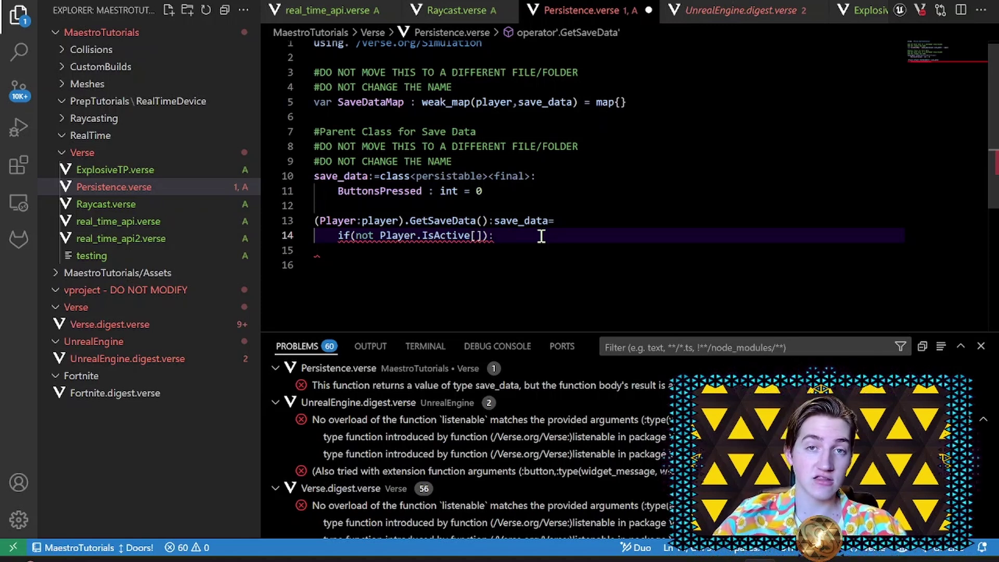
{"action": "key", "text": "Return"}
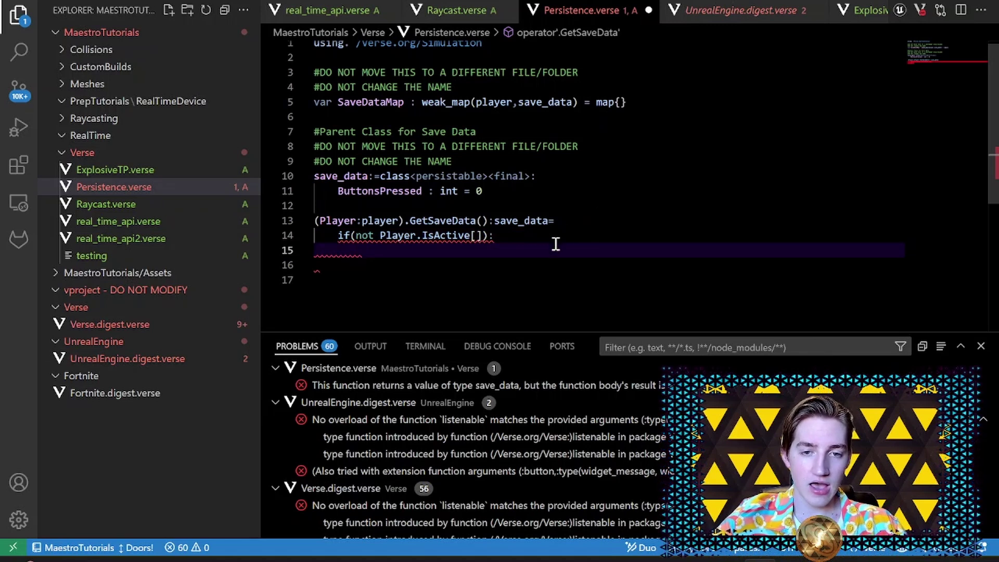
{"action": "type", "text": "return save"}
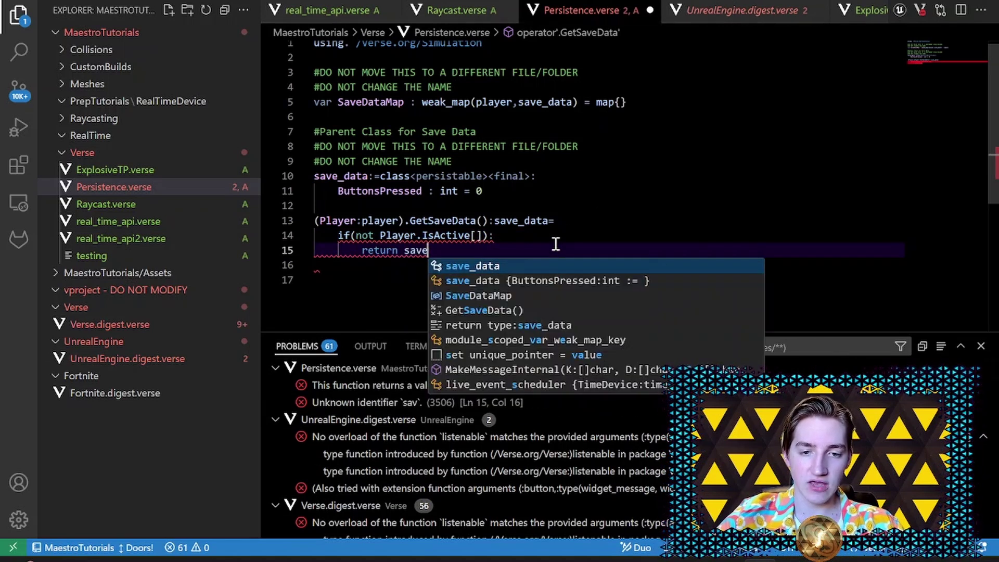
{"action": "type", "text": "_data("}
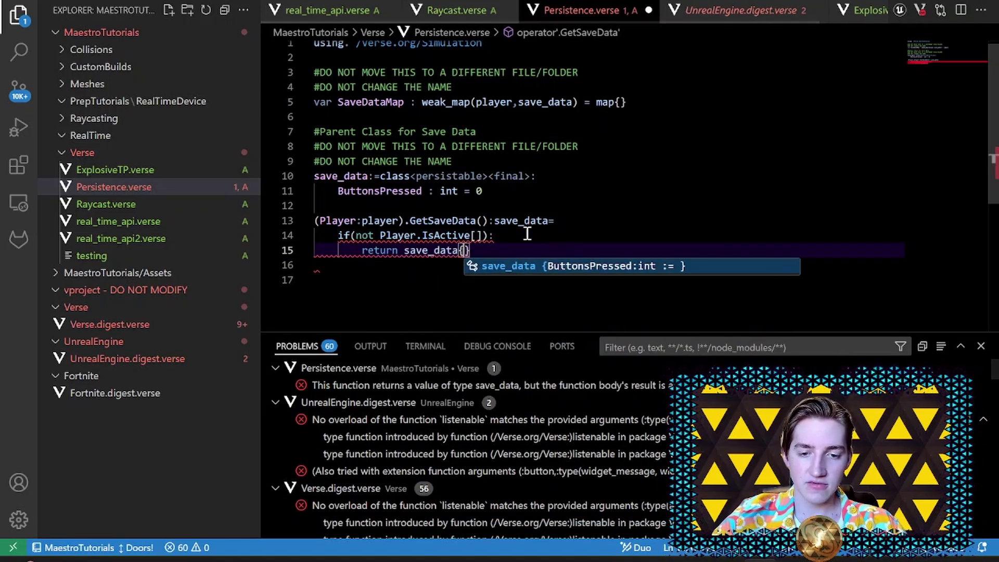
- Return save_data{} under the condition and move past the early return
{"action": "key", "text": "Escape"}
{"action": "key", "text": "End"}
- Write 'if(SD := SaveDataMap[Player]):' with 'return SD' indented beneath it in GetSaveData
{"action": "key", "text": "Return"}
{"action": "key", "text": "Return"}
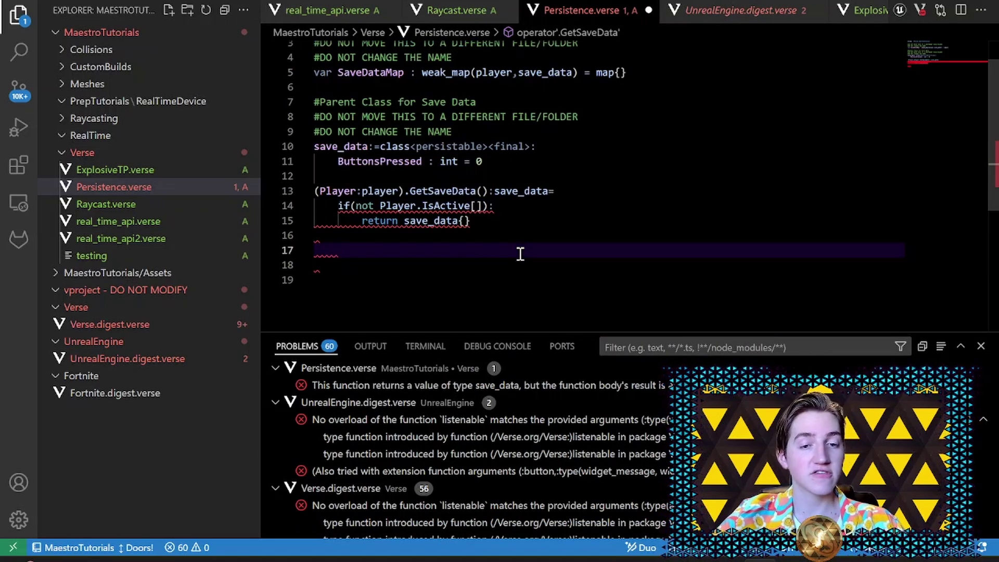
{"action": "type", "text": "if("}
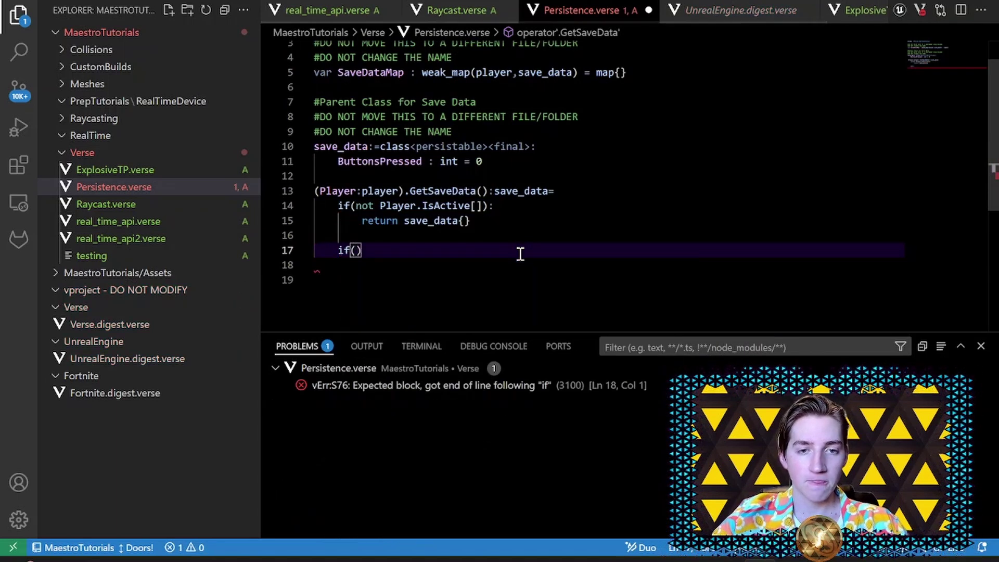
{"action": "type", "text": "SD"}
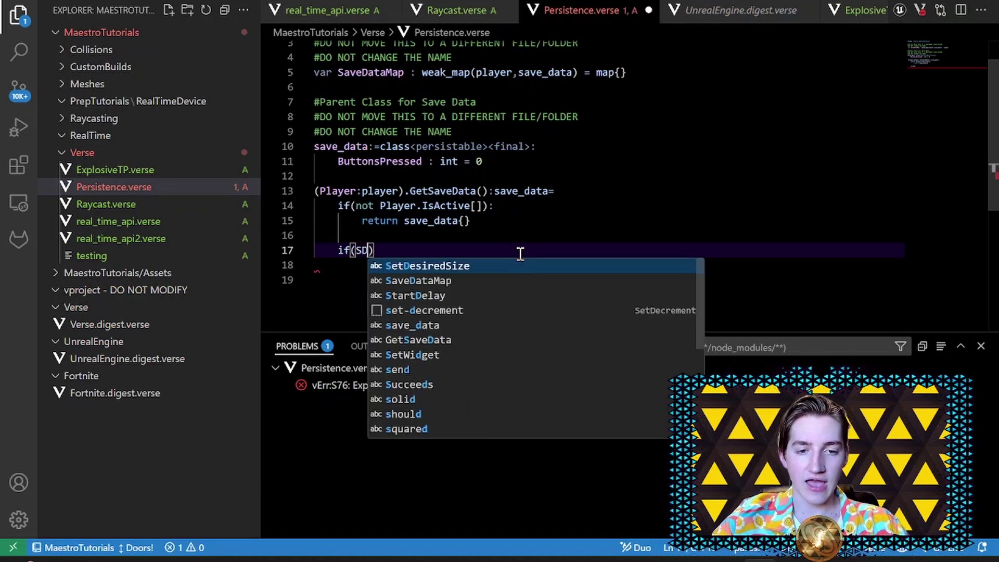
{"action": "type", "text": ":=Save"}
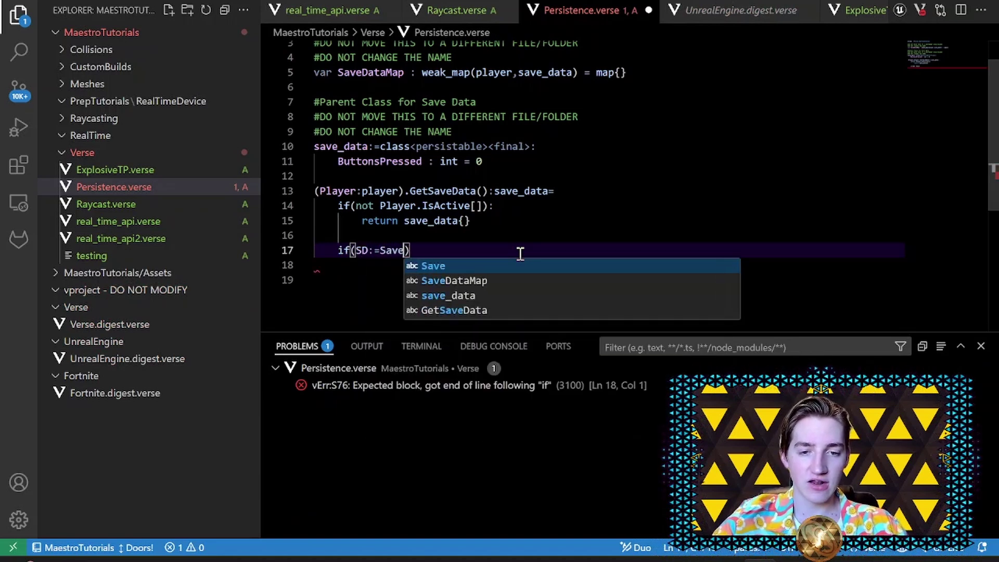
{"action": "type", "text": "D"}
{"action": "key", "text": "Tab"}
{"action": "type", "text": "["}
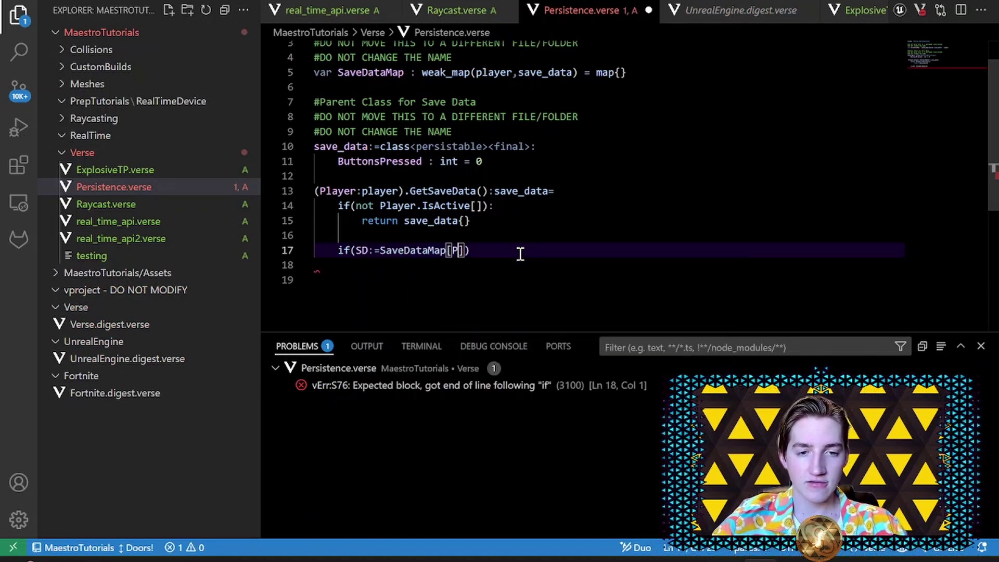
{"action": "type", "text": "PLaye"}
{"action": "key", "text": "BackSpace"}
{"action": "key", "text": "BackSpace"}
{"action": "key", "text": "BackSpace"}
{"action": "type", "text": "layer"}
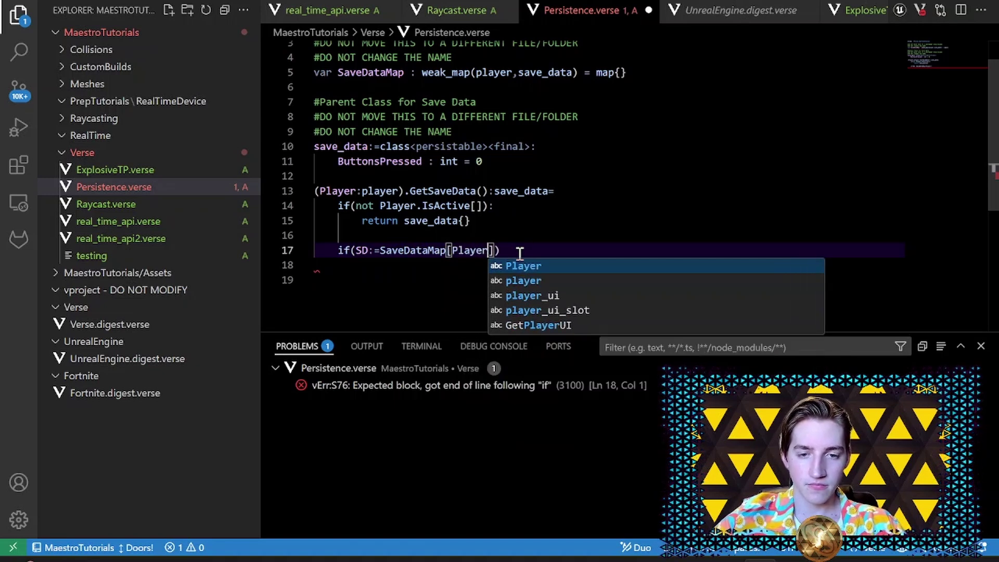
{"action": "key", "text": "End"}
{"action": "scroll", "coordinate": [519, 253], "scroll_direction": "down", "scroll_amount": 3}
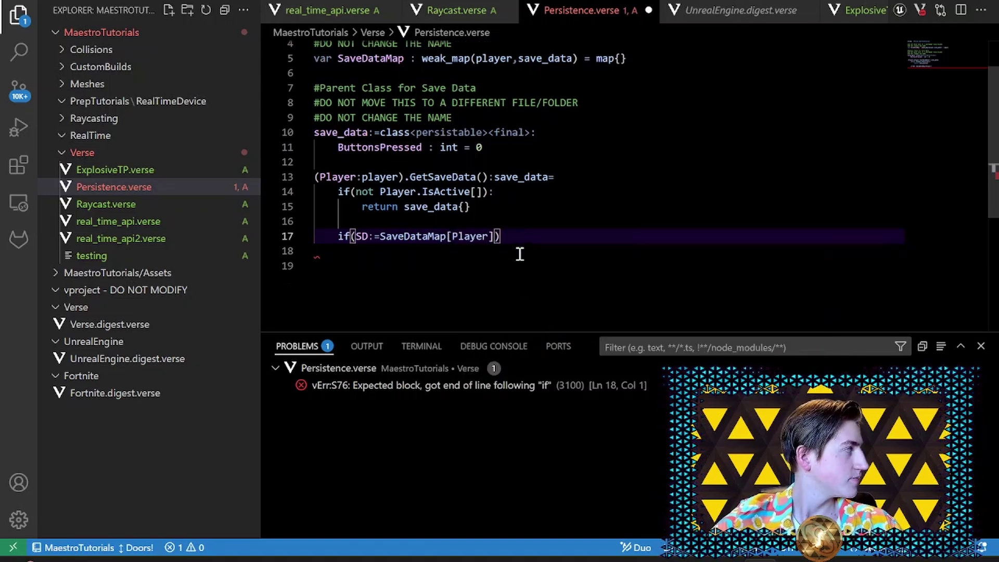
{"action": "type", "text": ":"}
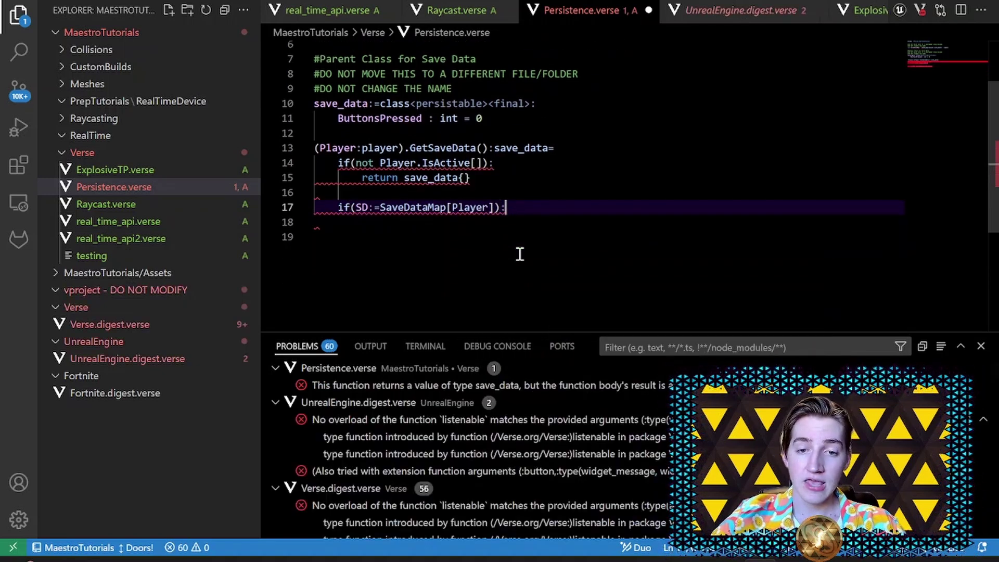
{"action": "key", "text": "Return"}
{"action": "type", "text": "return "}
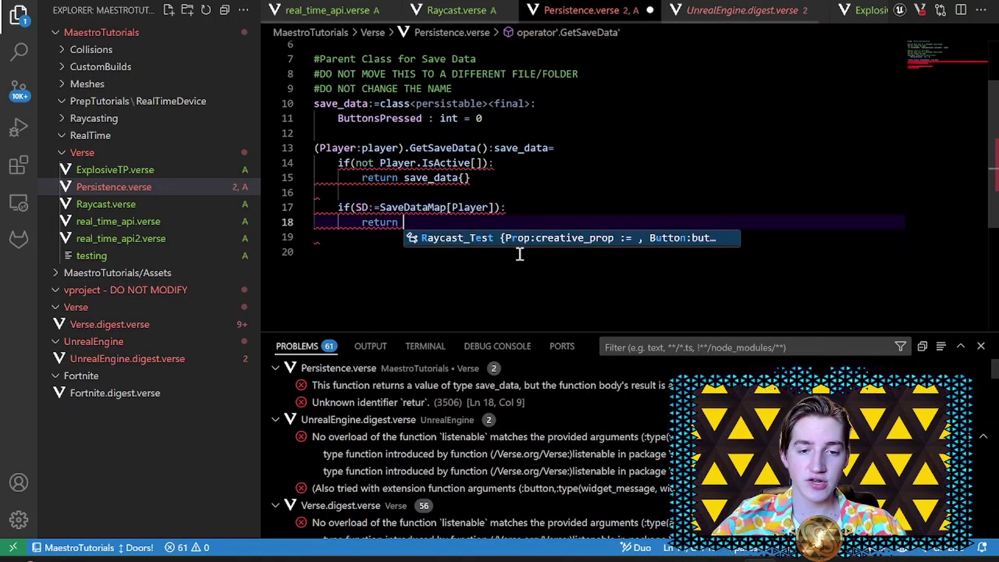
{"action": "type", "text": "SD"}
{"action": "key", "text": "Escape"}
{"action": "key", "text": "Return"}
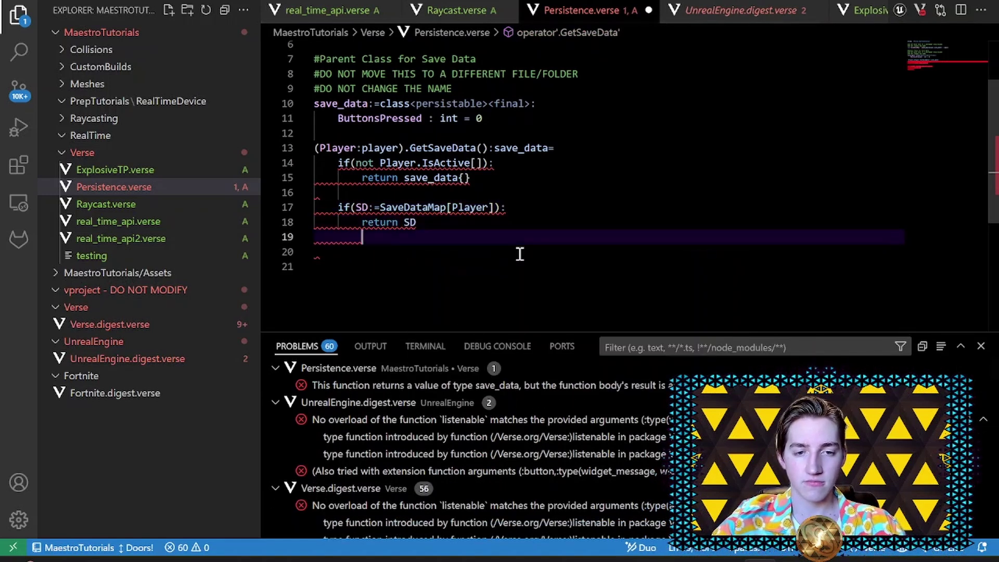
{"action": "type", "text": "else:"}
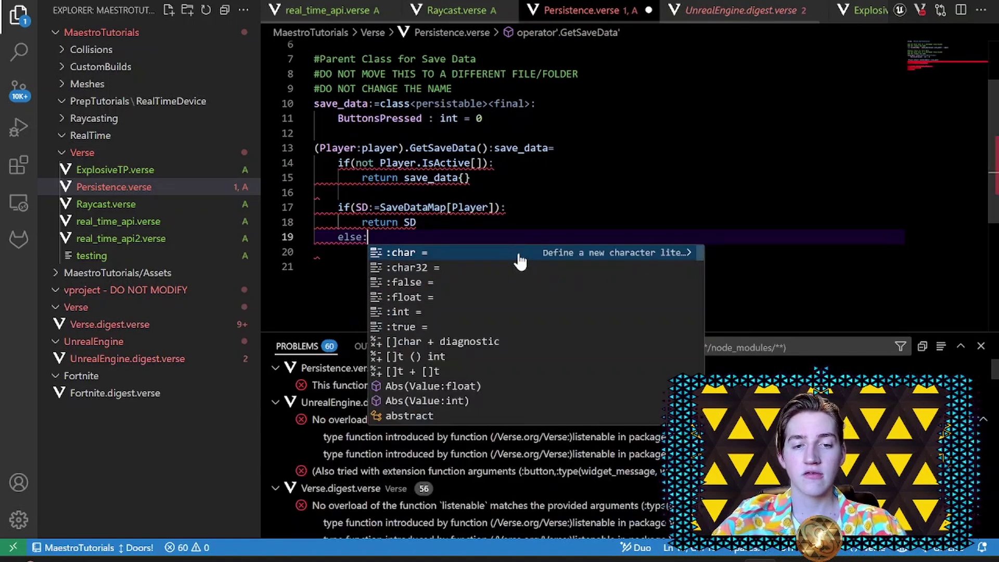
- Begin the else branch with 'if. set SaveDataMap[Player] =' for storing new save data
{"action": "key", "text": "Return"}
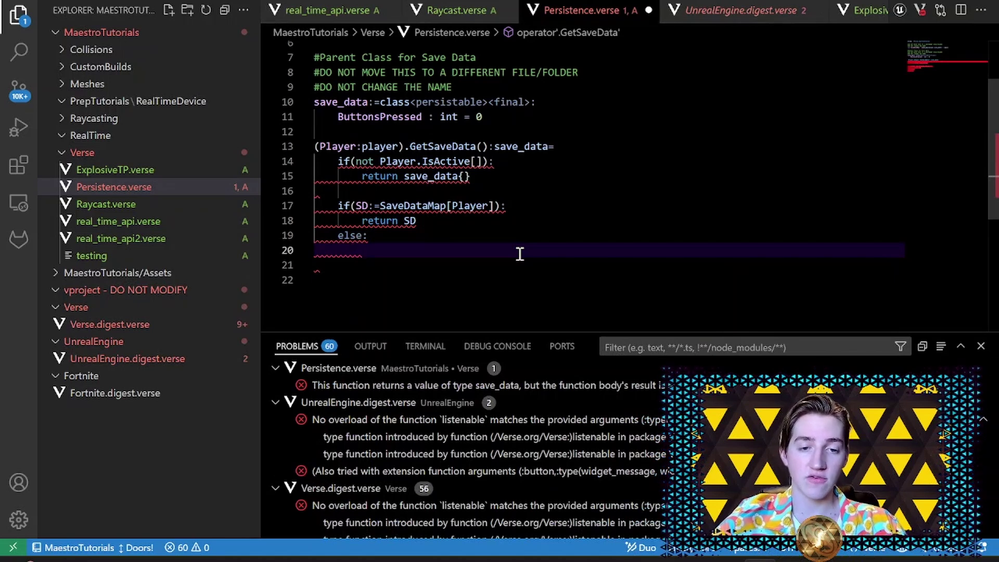
{"action": "key", "text": "Return"}
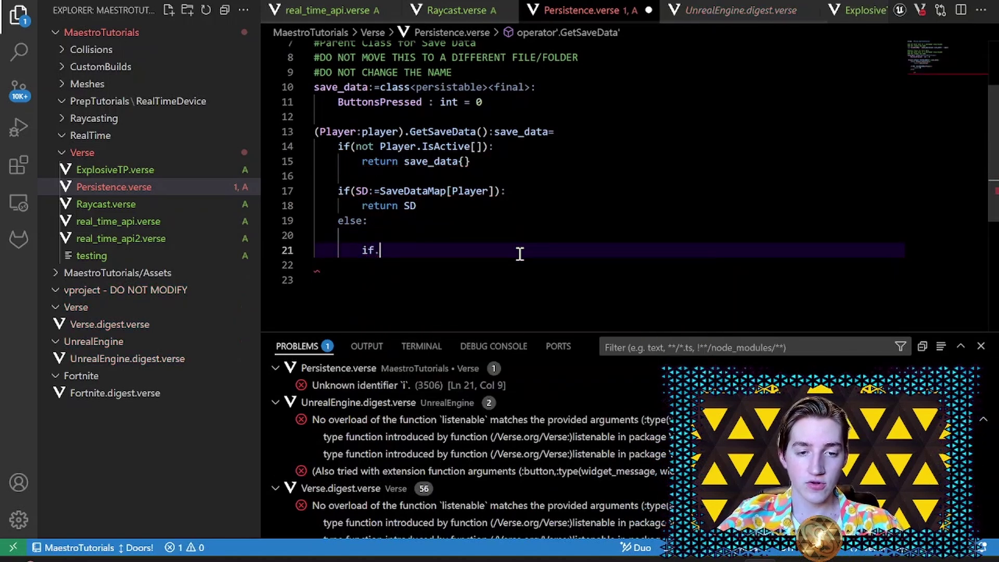
{"action": "type", "text": "if. set "}
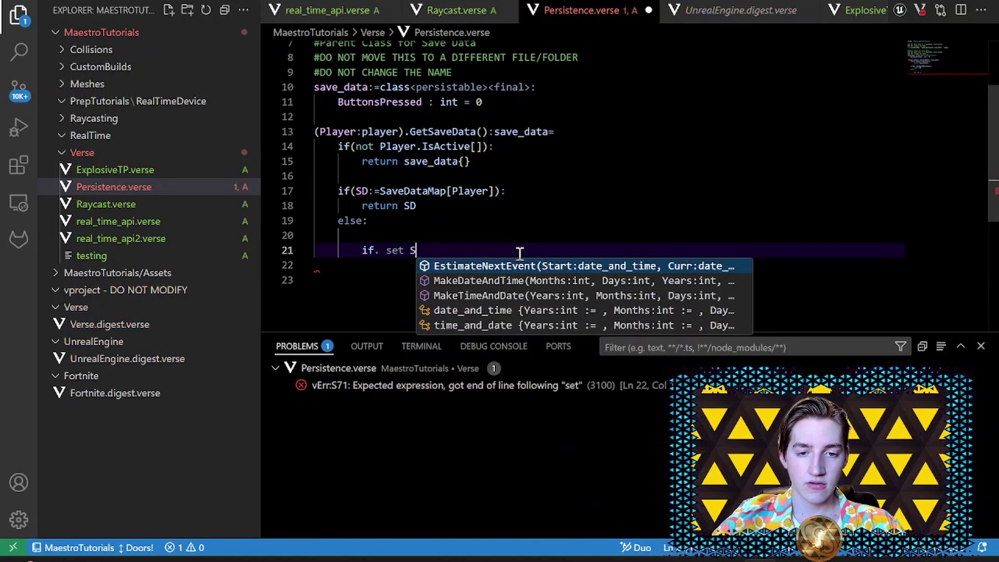
{"action": "type", "text": "SaveDat"}
{"action": "key", "text": "Tab"}
{"action": "type", "text": "[Pla"}
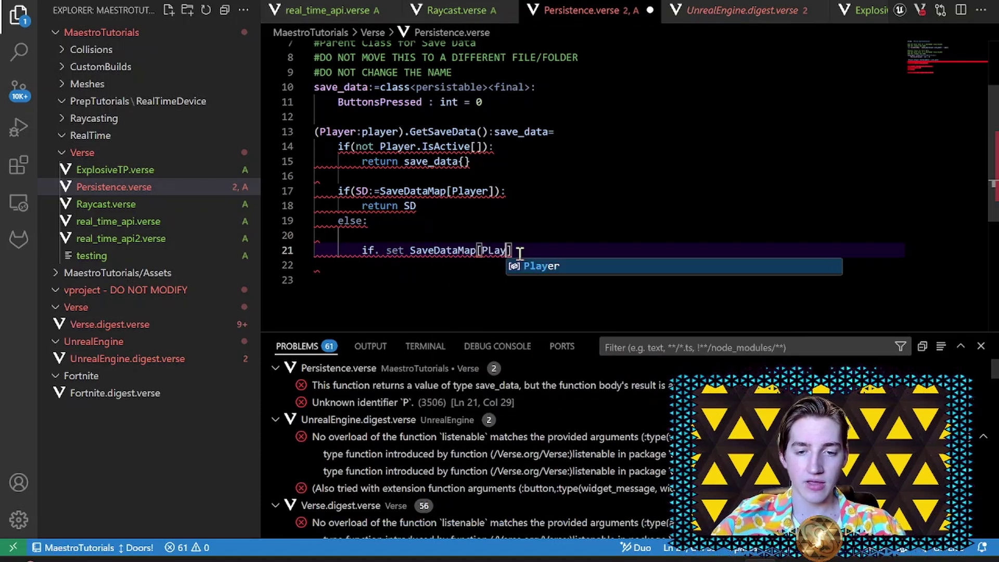
{"action": "key", "text": "BackSpace"}
{"action": "key", "text": "BackSpace"}
{"action": "type", "text": "layer"}
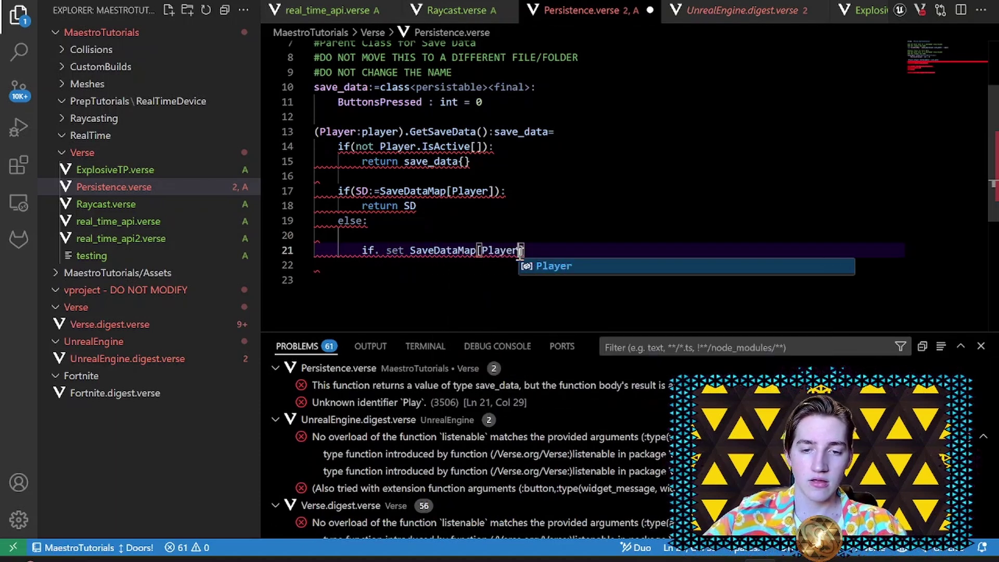
{"action": "key", "text": "End"}
{"action": "type", "text": "="}
- Add 'NewSaveData:=save_data{}' above it, assign NewSaveData, and print "ERROR: FAILED TO SET SAVE DATA" on failure
{"action": "left_click", "coordinate": [506, 234]}
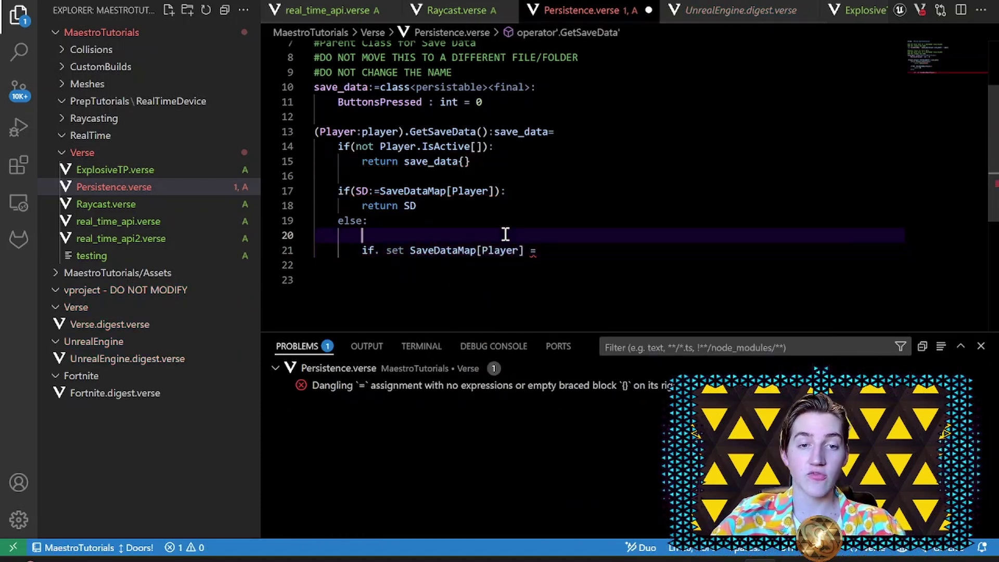
{"action": "type", "text": "NewS"}
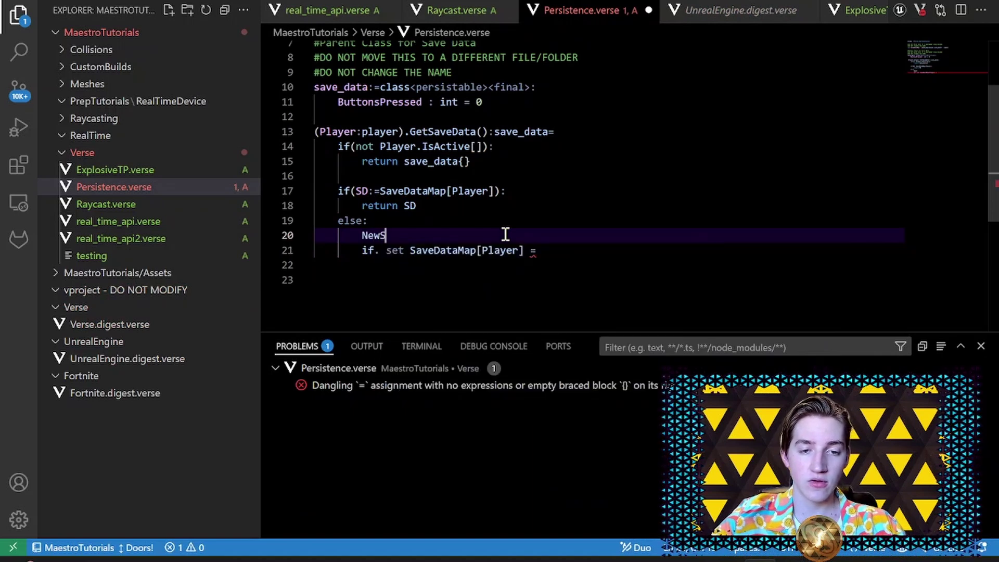
{"action": "type", "text": "aveData:="}
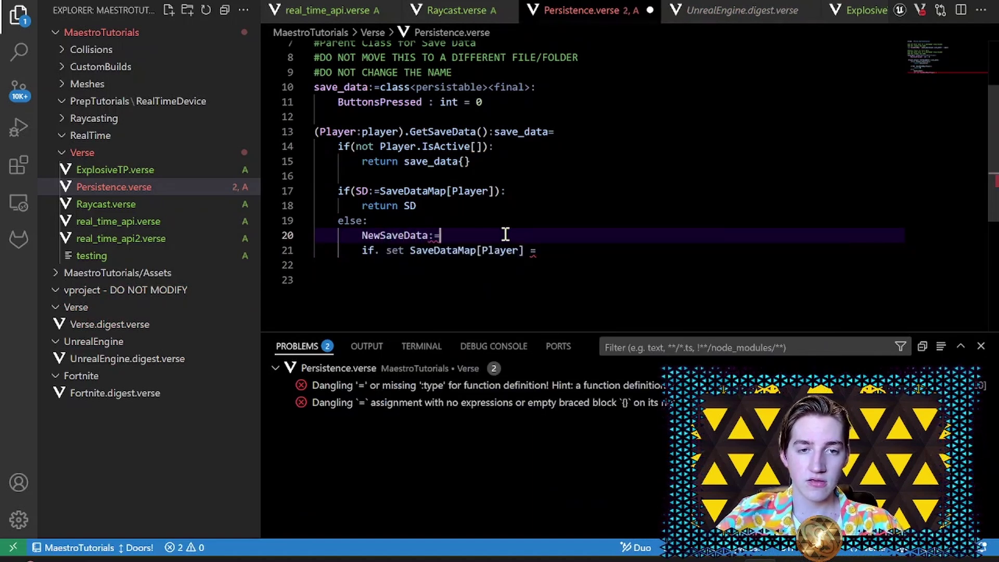
{"action": "type", "text": "save_data"}
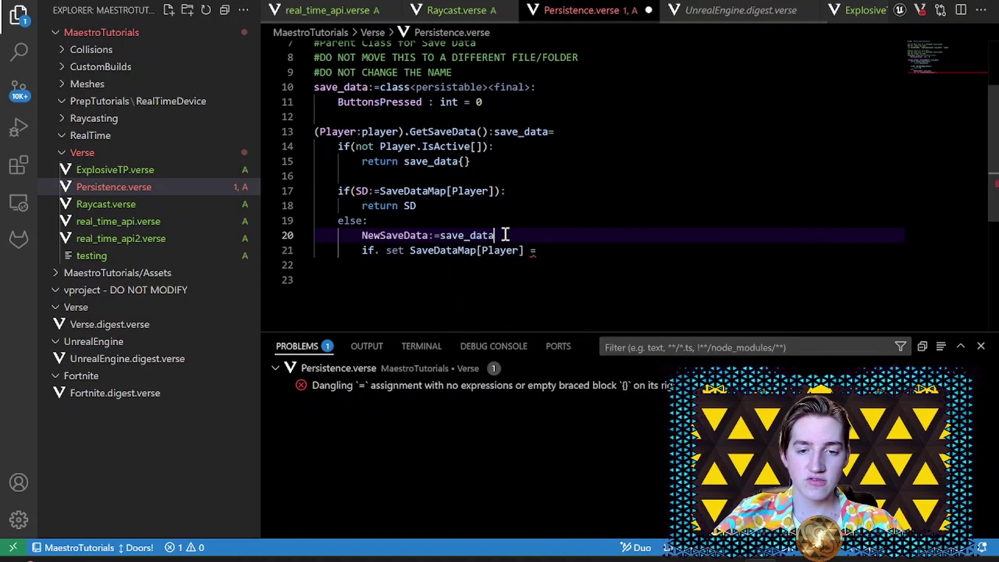
{"action": "type", "text": "{}"}
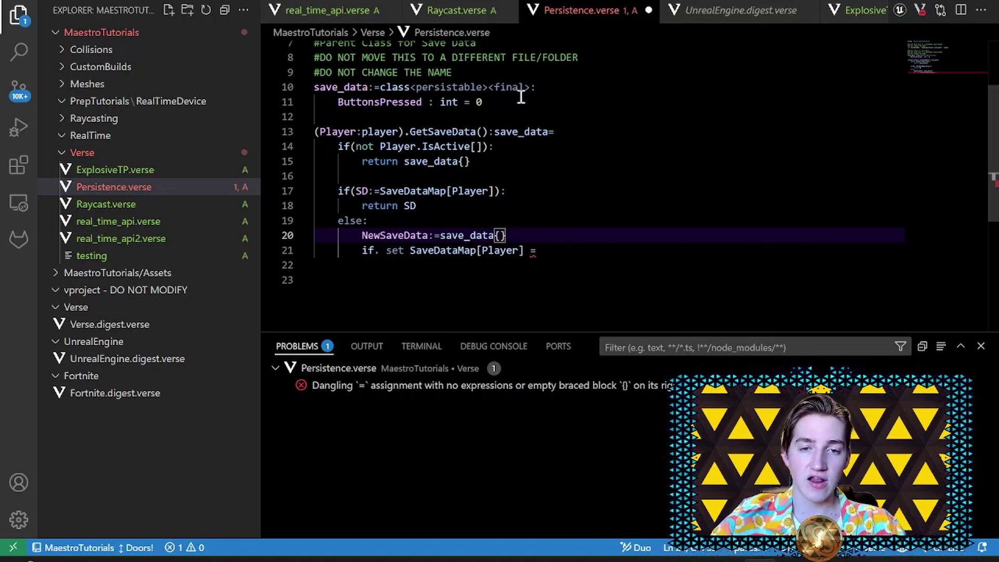
{"action": "left_click_drag", "start_coordinate": [516, 116], "coordinate": [540, 88]}
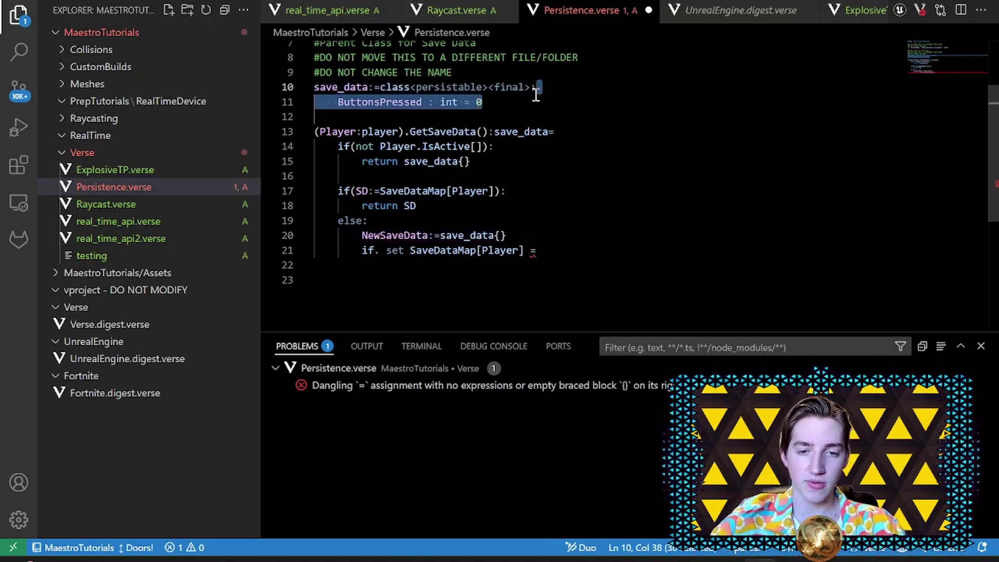
{"action": "left_click", "coordinate": [553, 250]}
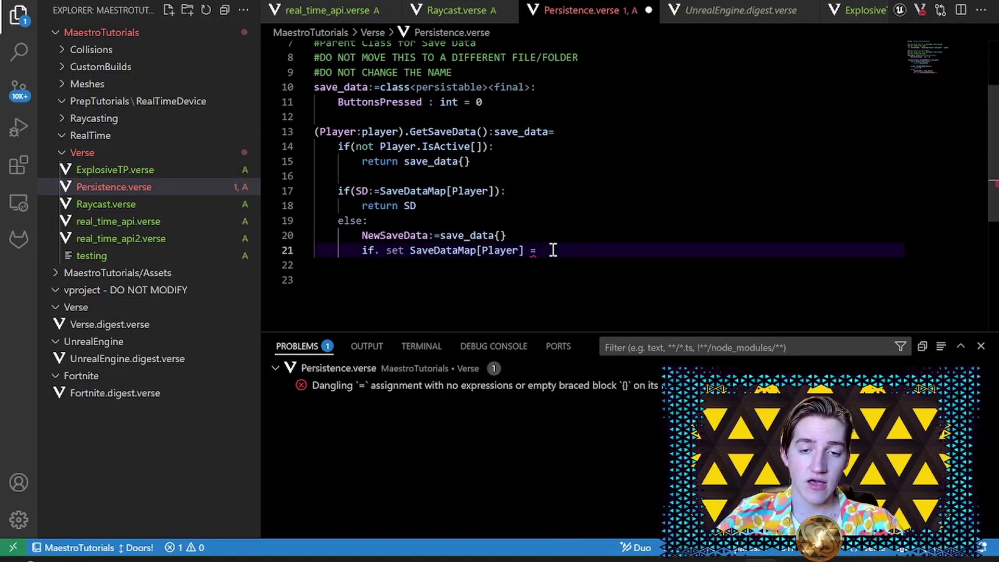
{"action": "type", "text": "New"}
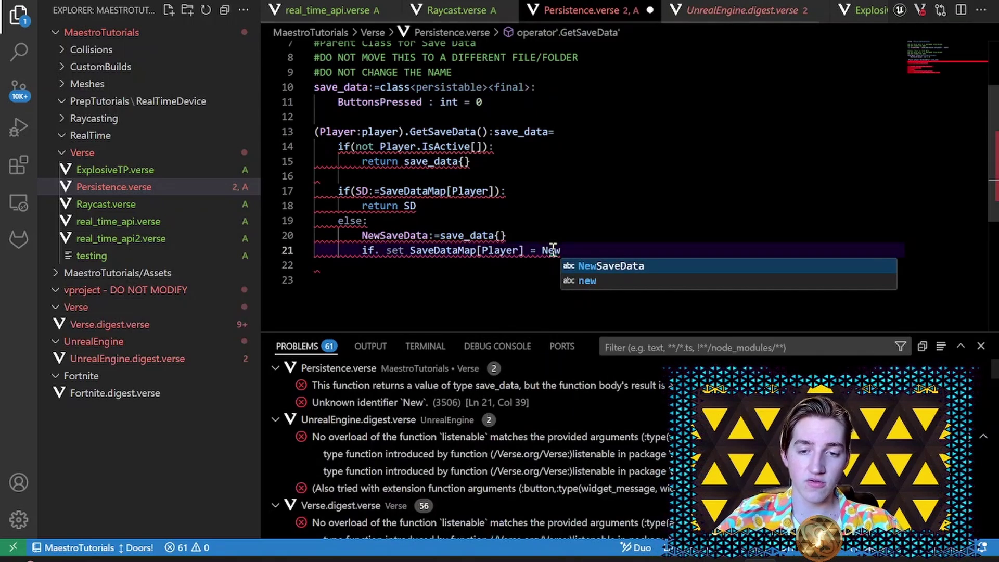
{"action": "key", "text": "Tab"}
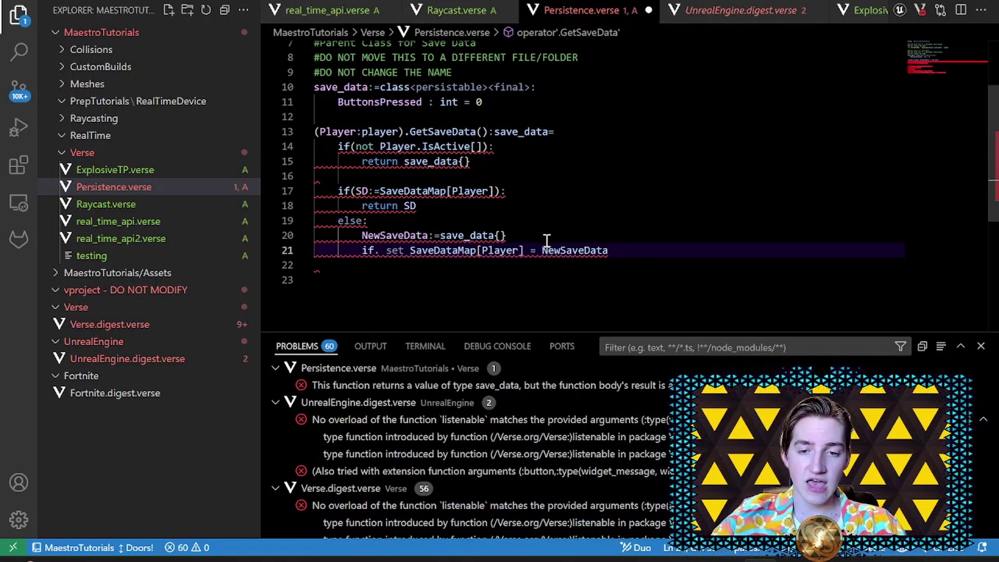
{"action": "key", "text": "Return"}
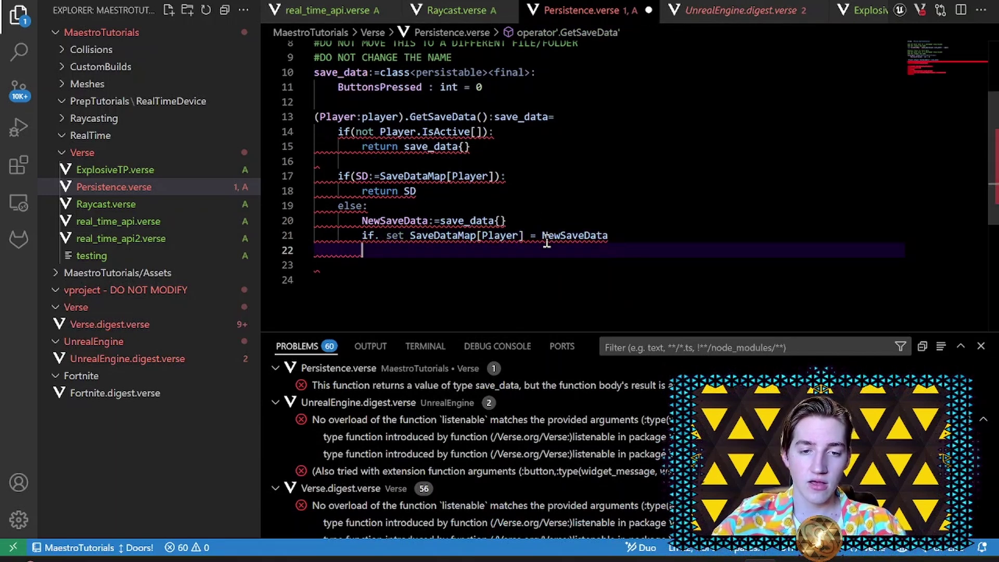
{"action": "type", "text": "else. Print(\""}
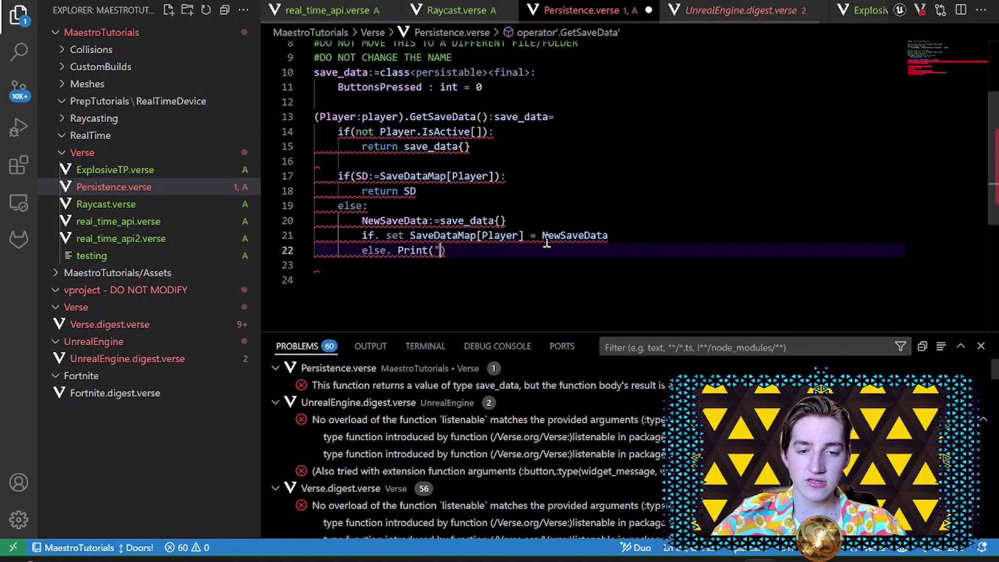
{"action": "type", "text": "ERROR: FAILED "}
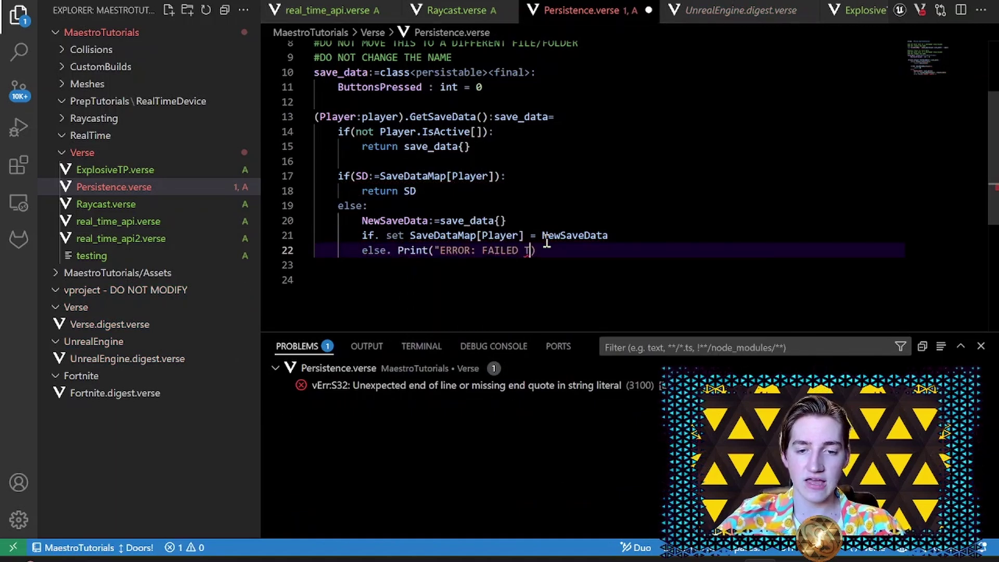
{"action": "type", "text": "TO SET SAVE DATA\""}
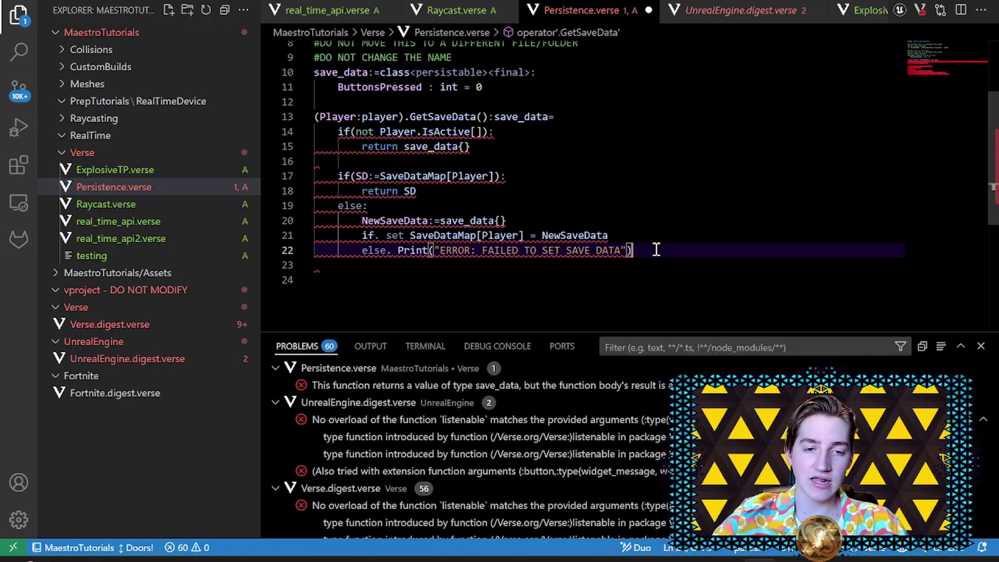
{"action": "mouse_move", "coordinate": [400, 132]}
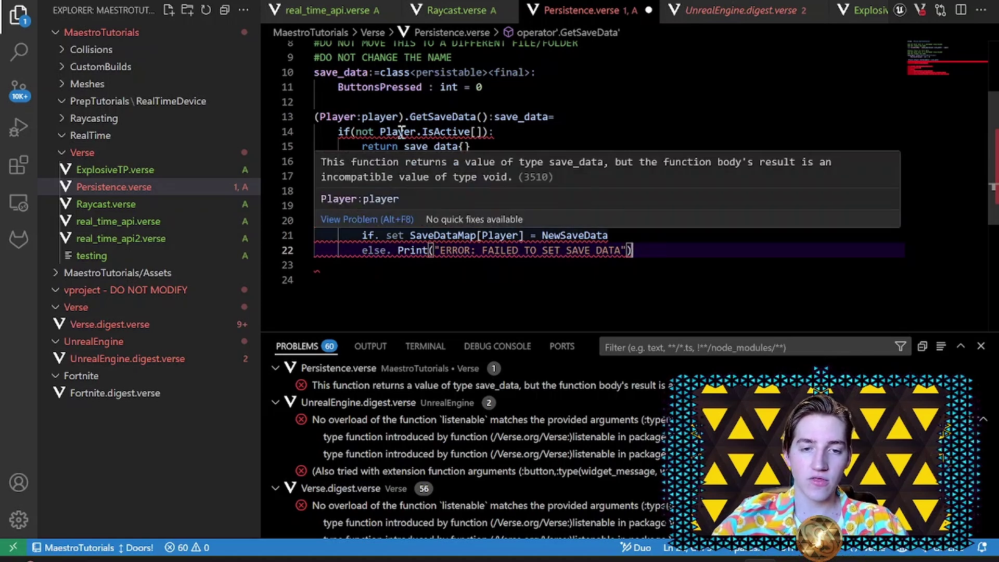
{"action": "key", "text": "Return"}
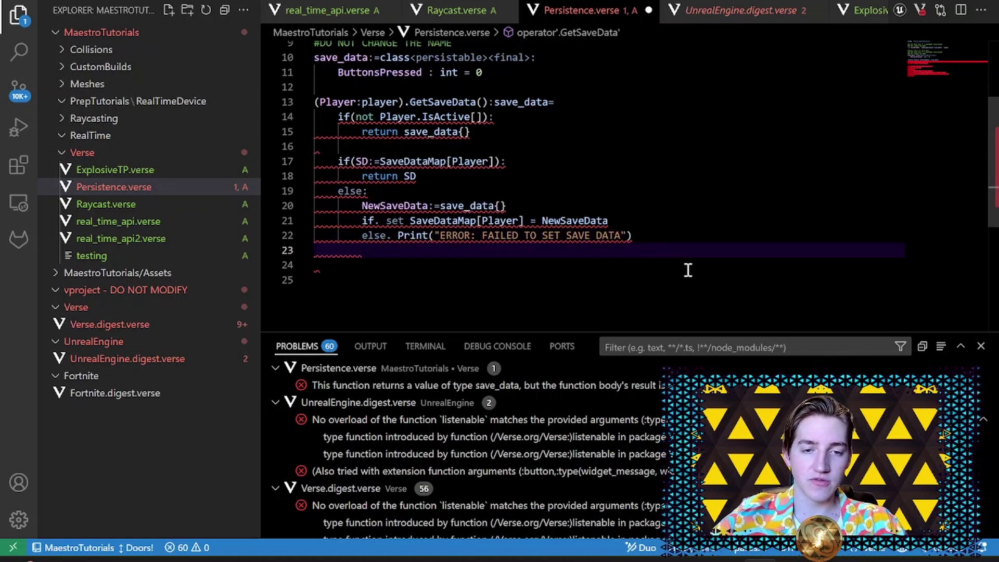
{"action": "type", "text": "return "}
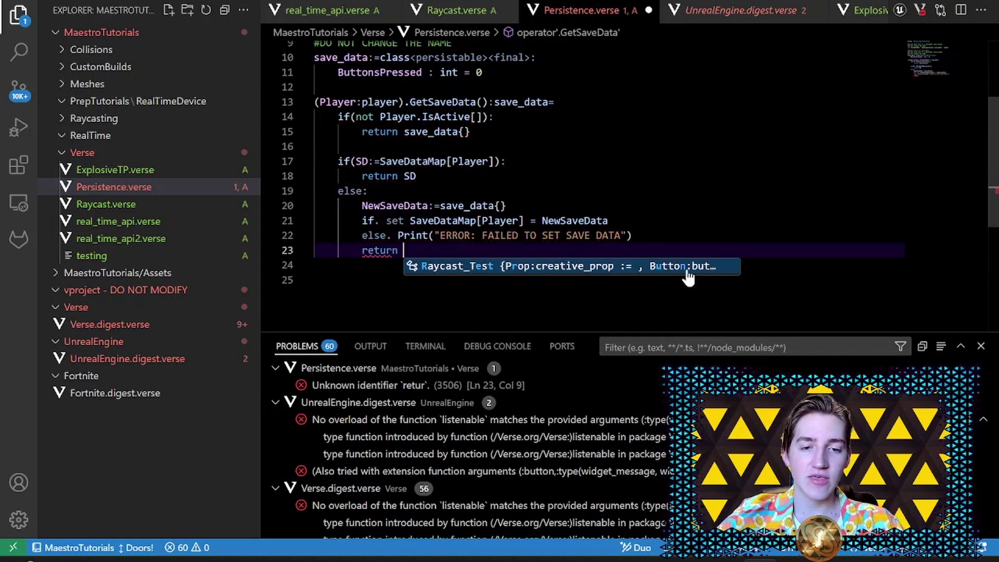
{"action": "type", "text": "New"}
- End GetSaveData with 'return NewSaveData', delete the blank line 16, and start a line after the function
{"action": "key", "text": "Tab"}
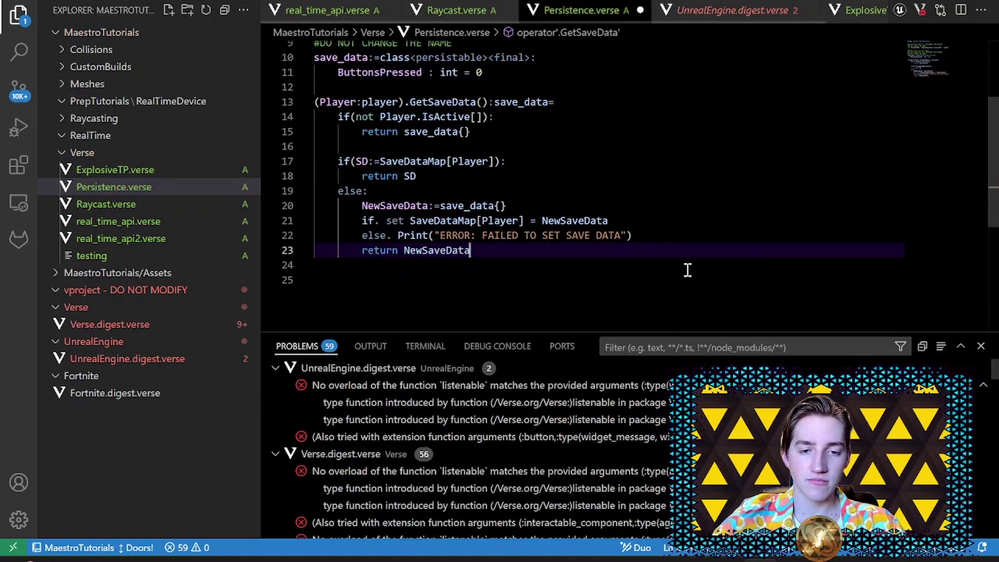
{"action": "scroll", "coordinate": [521, 172], "scroll_direction": "up", "scroll_amount": 1}
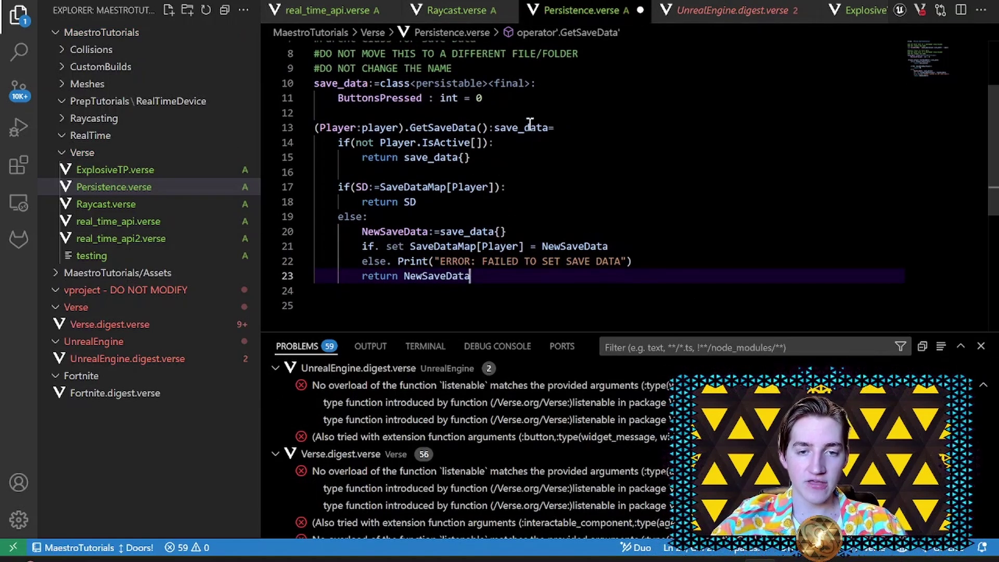
{"action": "left_click", "coordinate": [461, 174]}
{"action": "key", "text": "BackSpace"}
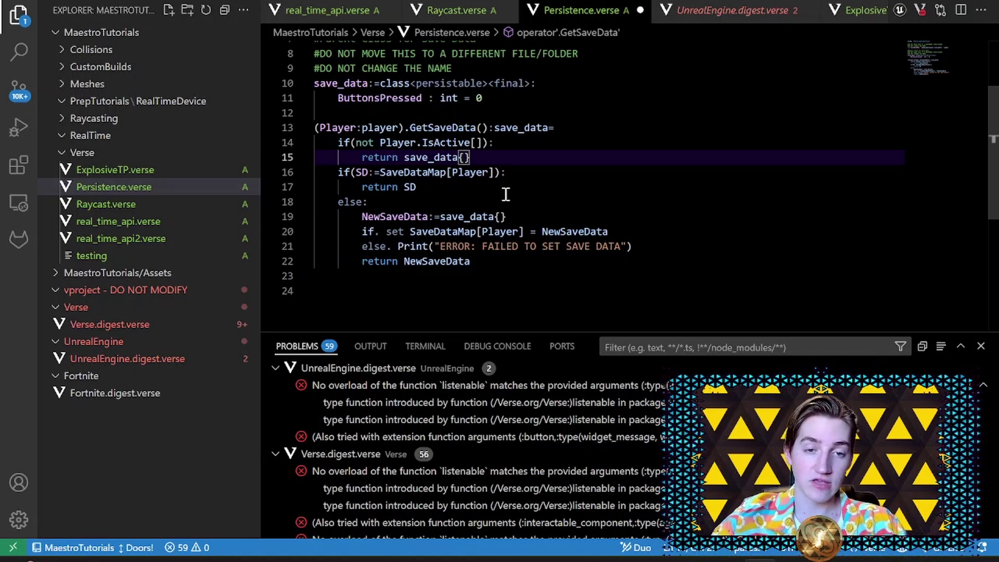
{"action": "left_click", "coordinate": [508, 275]}
{"action": "key", "text": "Return"}
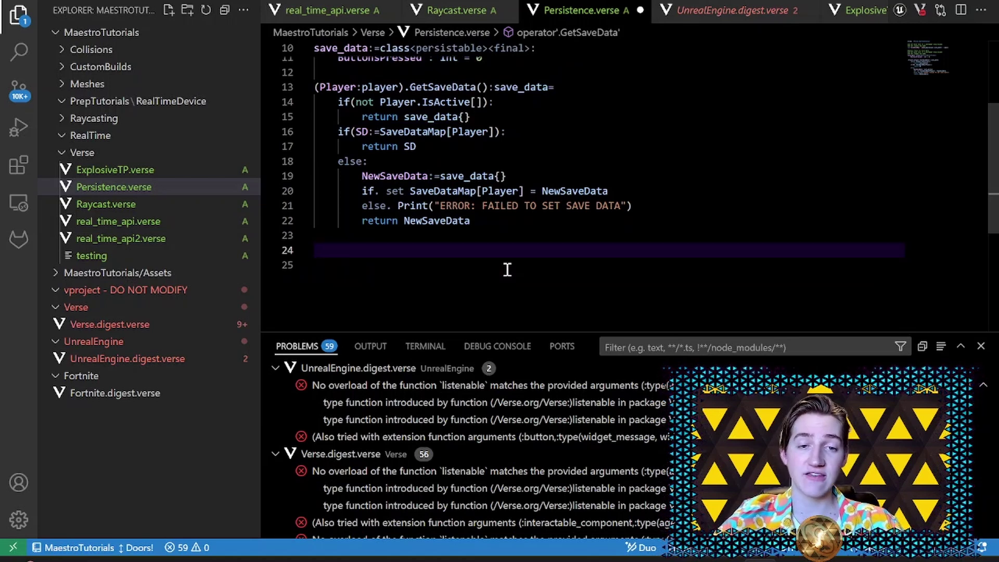
{"action": "type", "text": "(Player:pla"}
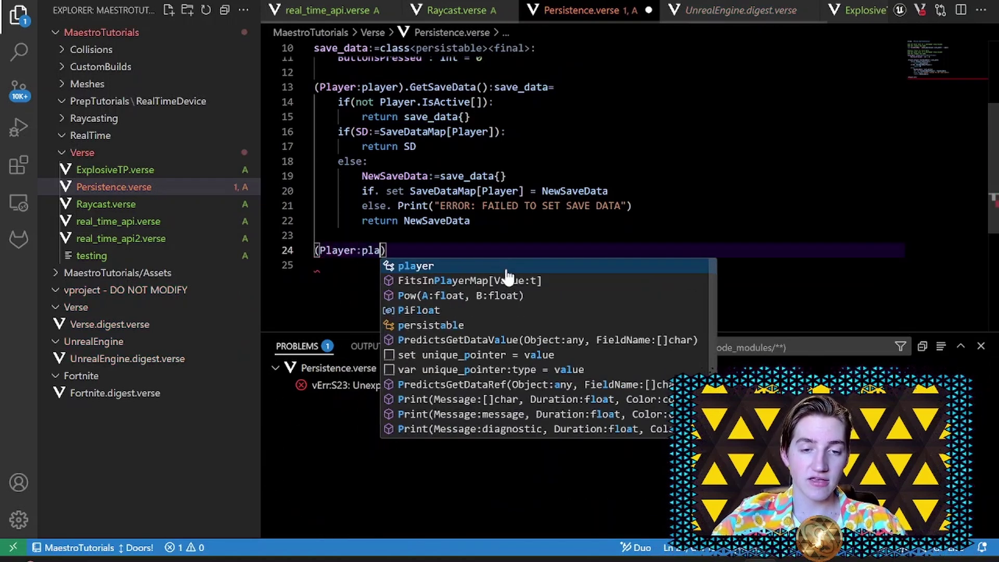
{"action": "type", "text": "yer)"}
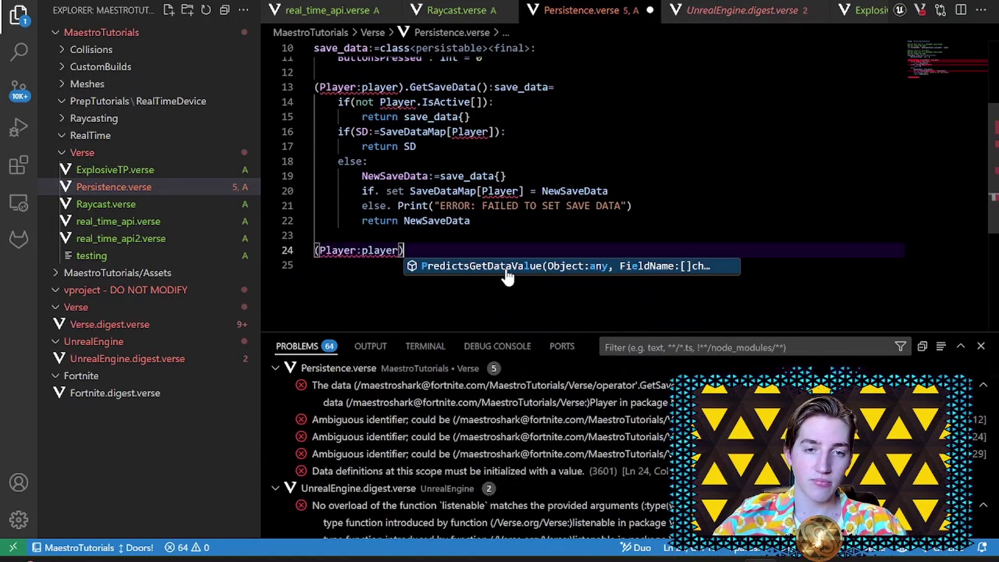
{"action": "type", "text": ".SetSaveD"}
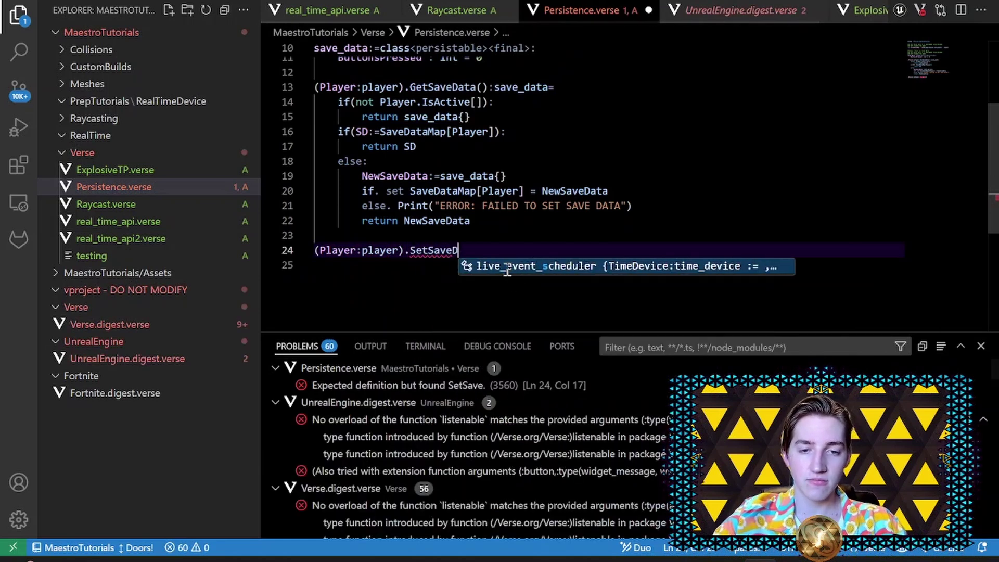
{"action": "type", "text": "ata("}
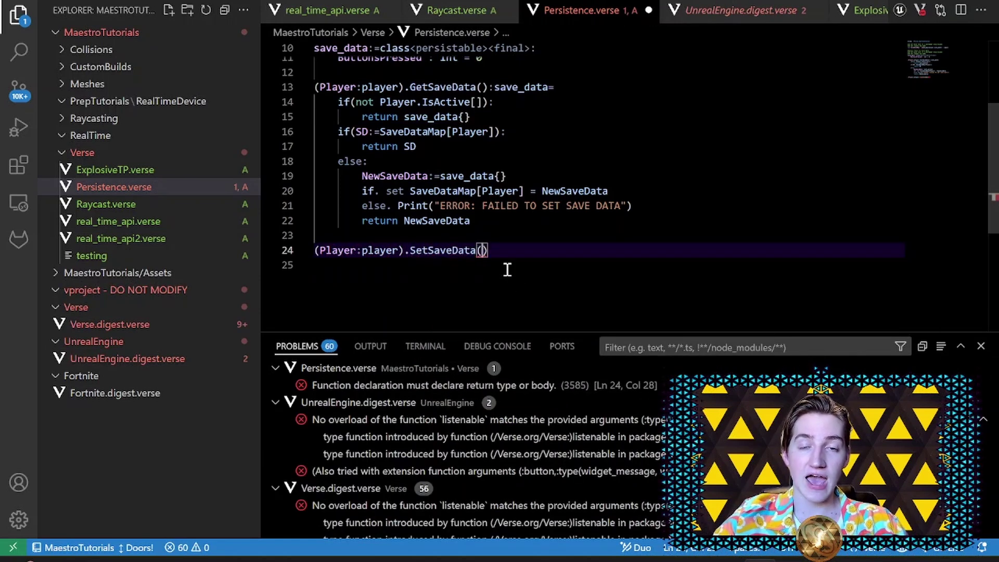
{"action": "type", "text": "NewSave"}
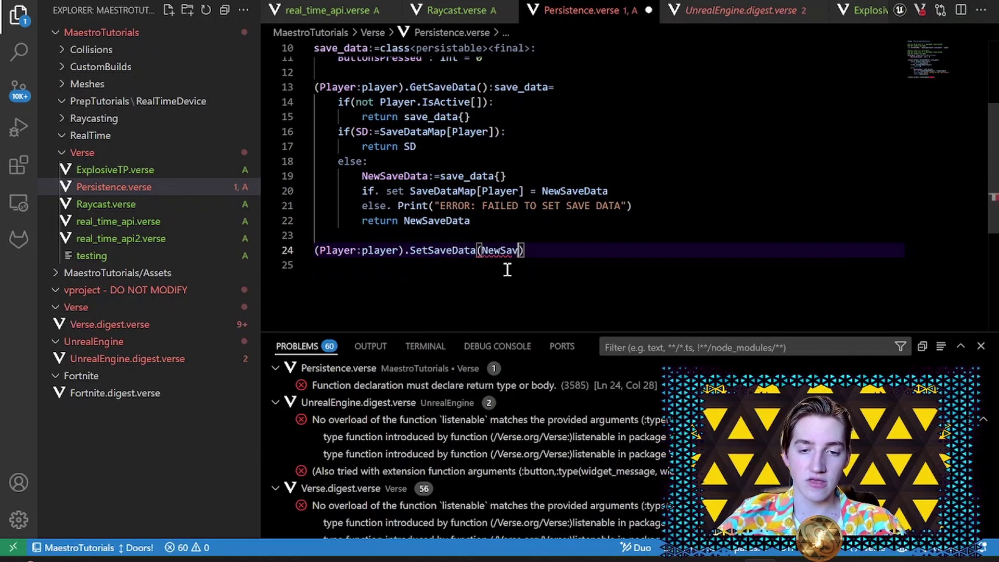
{"action": "type", "text": "Data:save_"}
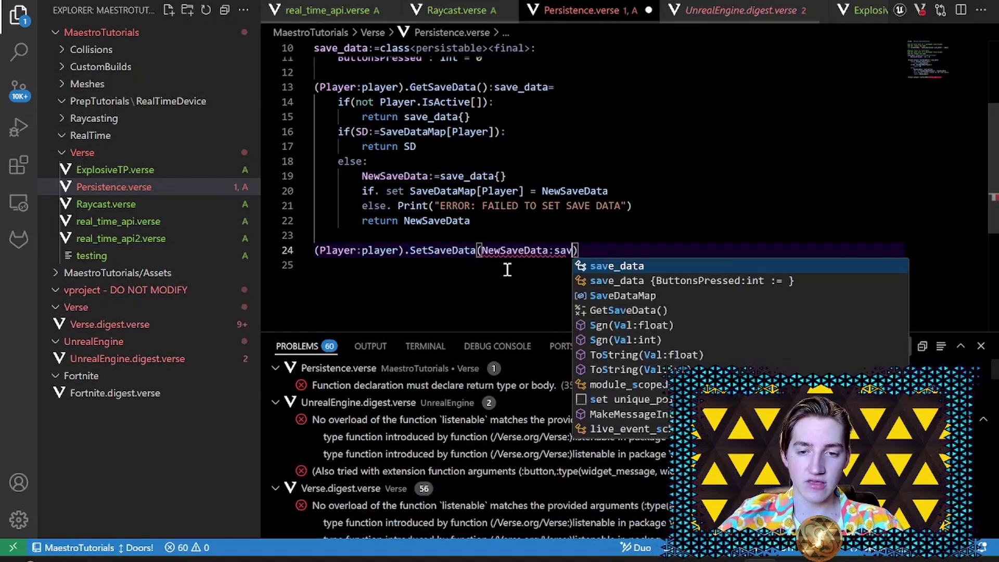
{"action": "type", "text": "data):"}
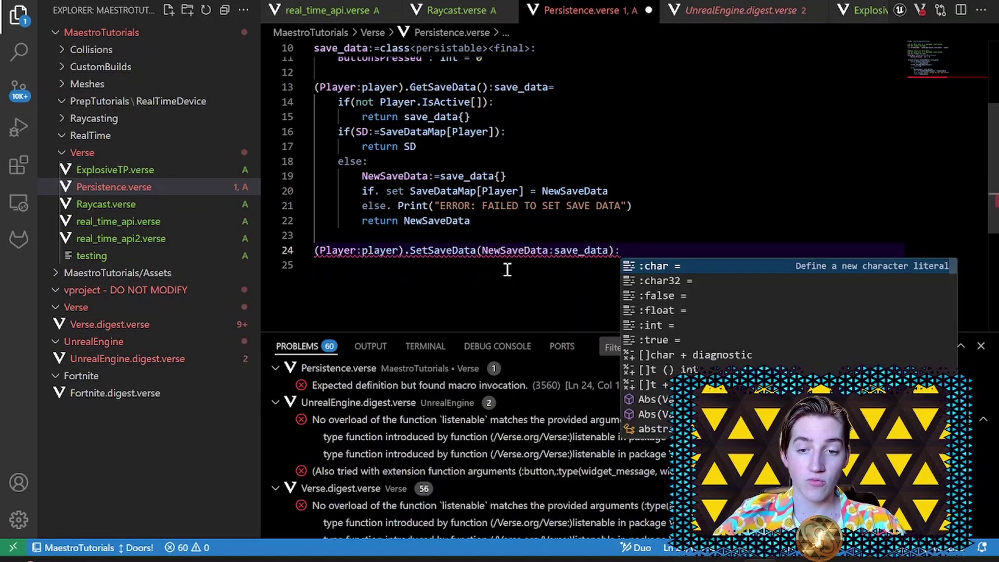
{"action": "type", "text": "void="}
- Start SetSaveData's body with 'if(not Player.IsActive[]). return' to skip inactive players
{"action": "key", "text": "Return"}
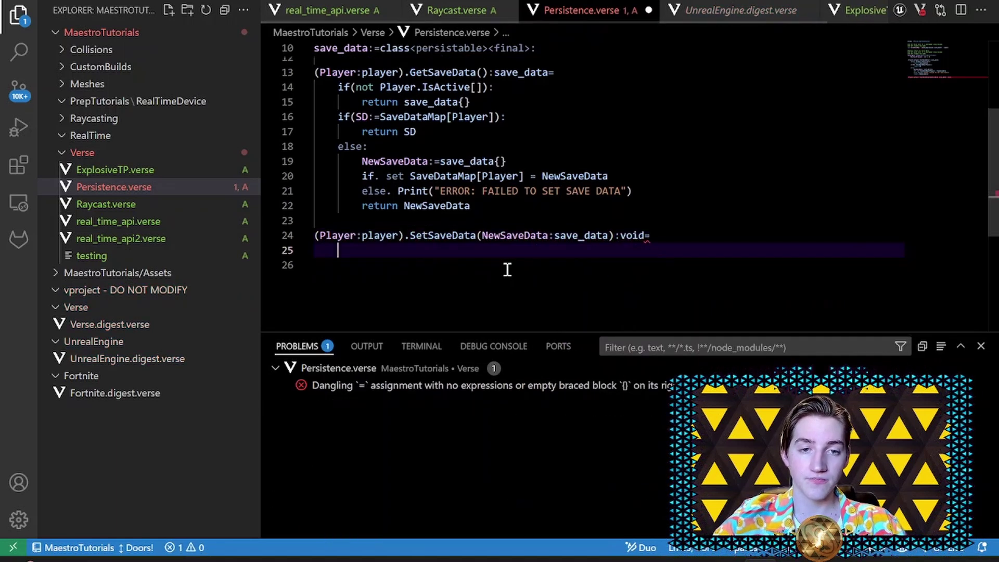
{"action": "type", "text": "i"}
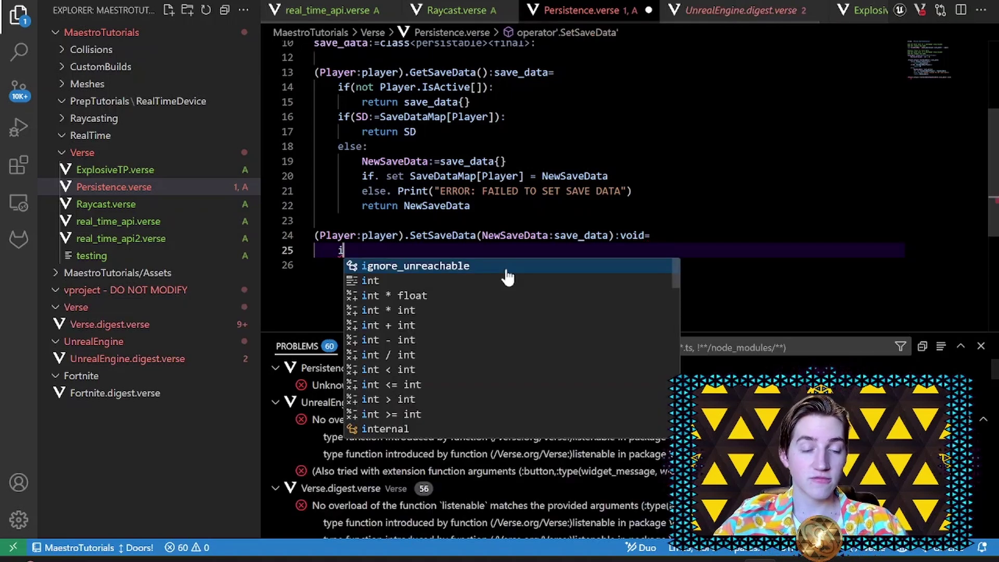
{"action": "type", "text": "f(not"}
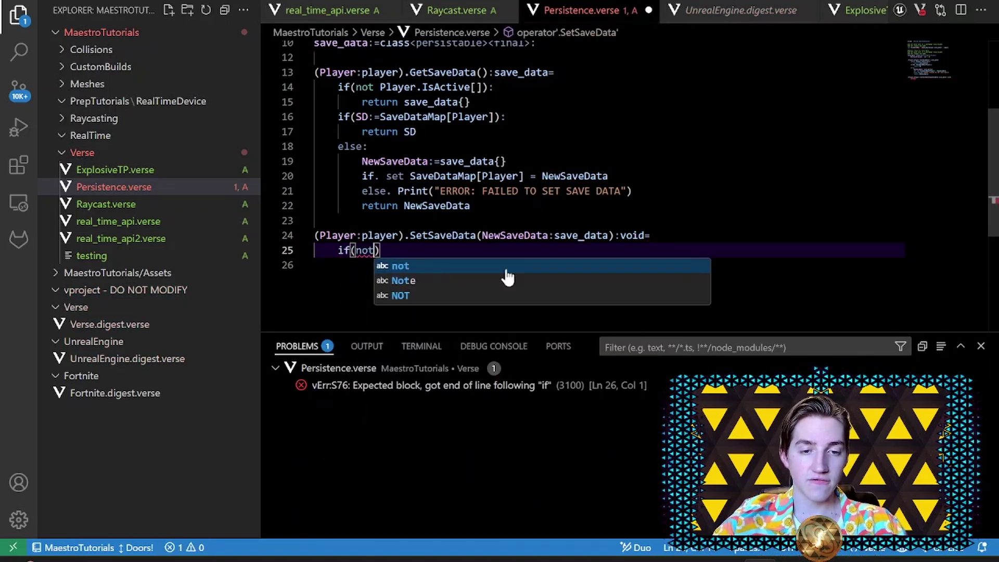
{"action": "type", "text": " Player.IsA"}
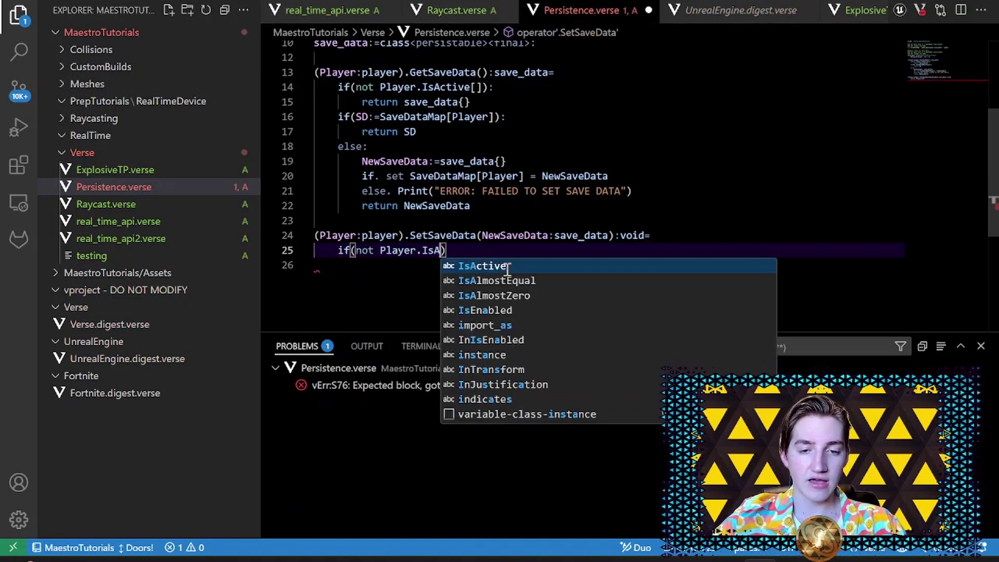
{"action": "key", "text": "Tab"}
{"action": "type", "text": "[]"}
{"action": "key", "text": "End"}
{"action": "type", "text": ". ret"}
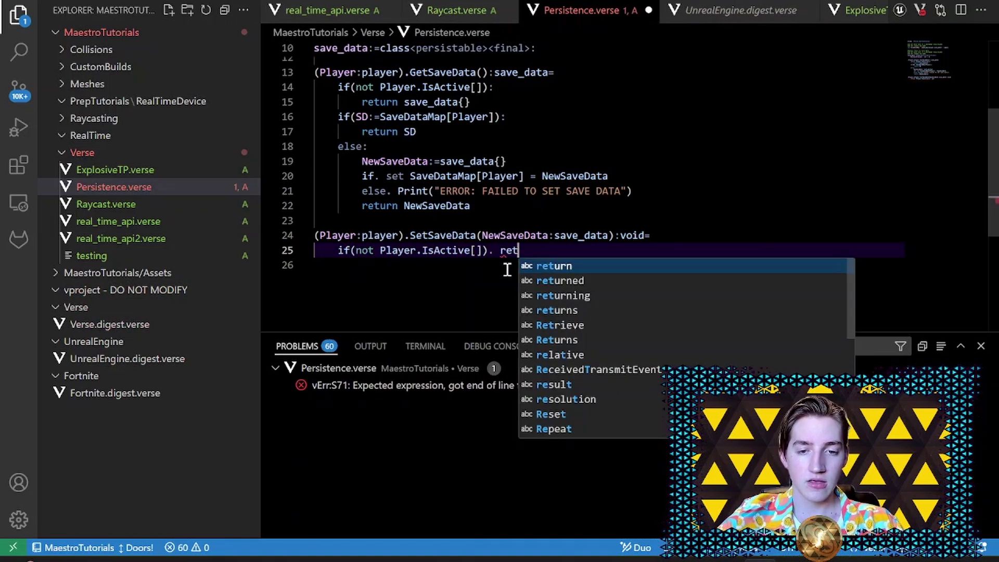
{"action": "type", "text": "urn"}
{"action": "key", "text": "ctrl+s"}
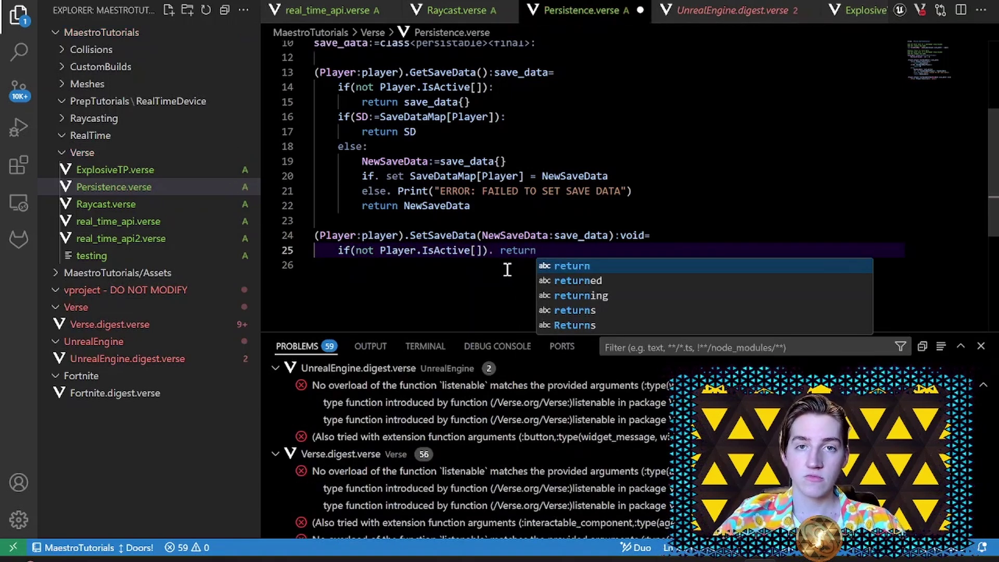
{"action": "type", "text": "#DO NOT CRASH"}
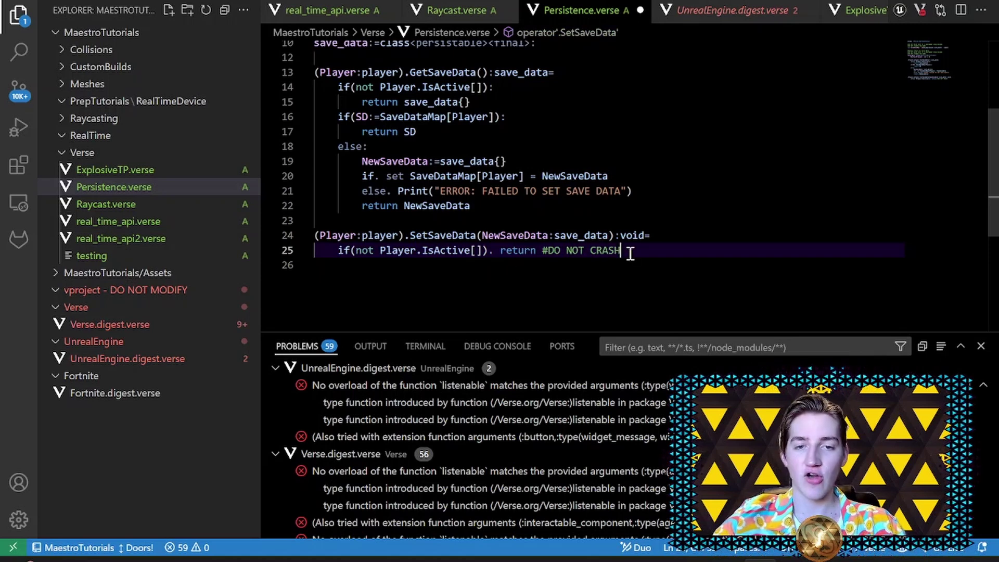
{"action": "key", "text": "Return"}
{"action": "key", "text": "Return"}
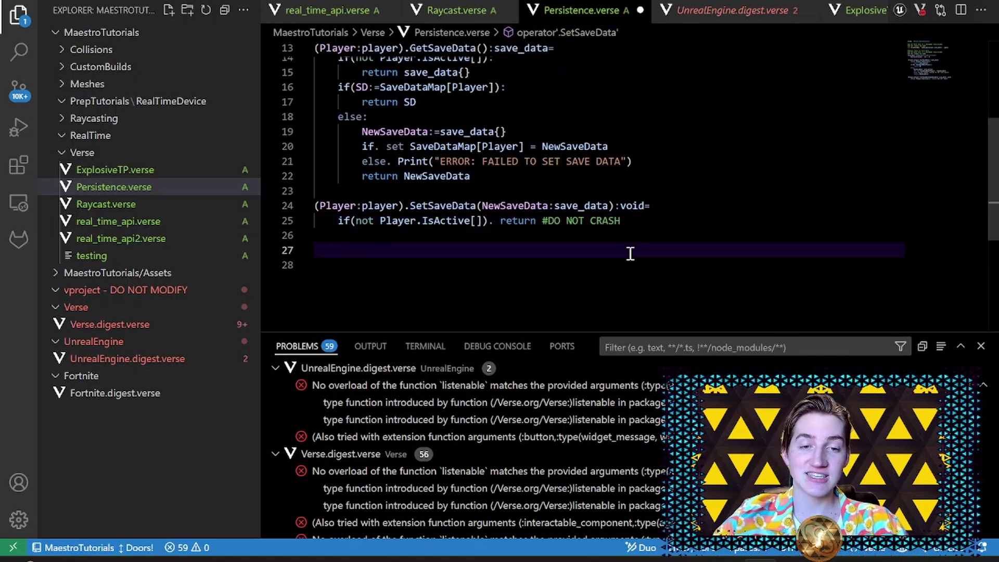
{"action": "type", "text": "if. "}
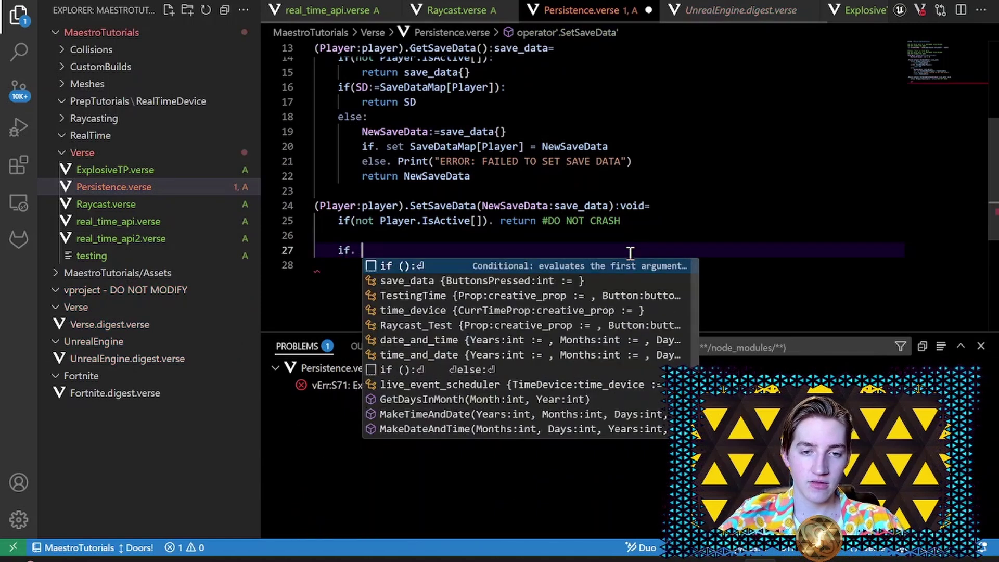
{"action": "type", "text": "set SaveDataMap"}
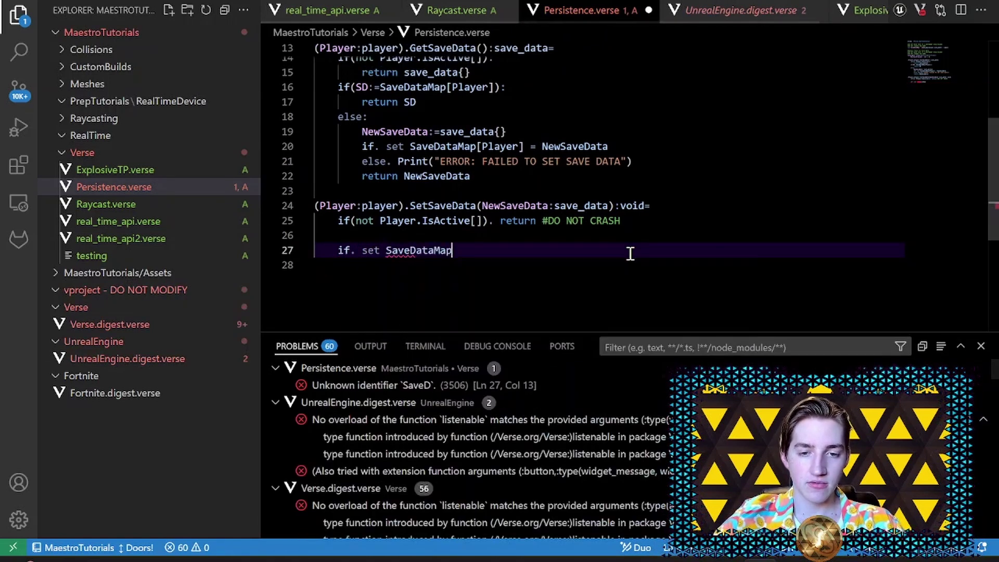
{"action": "type", "text": "[PLa"}
- Add 'if. set SaveDataMap[Player] = NewSaveData' with an 'else. Print("ERROR: ...")' failure branch and save
{"action": "key", "text": "BackSpace"}
{"action": "key", "text": "BackSpace"}
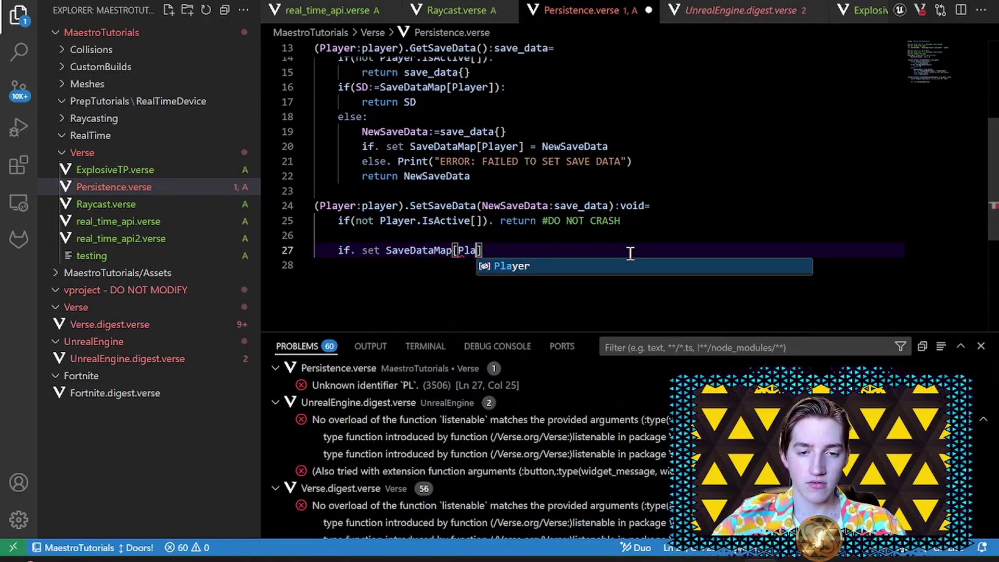
{"action": "type", "text": "layer"}
{"action": "key", "text": "End"}
{"action": "key", "text": "ctrl+s"}
{"action": "type", "text": "= "}
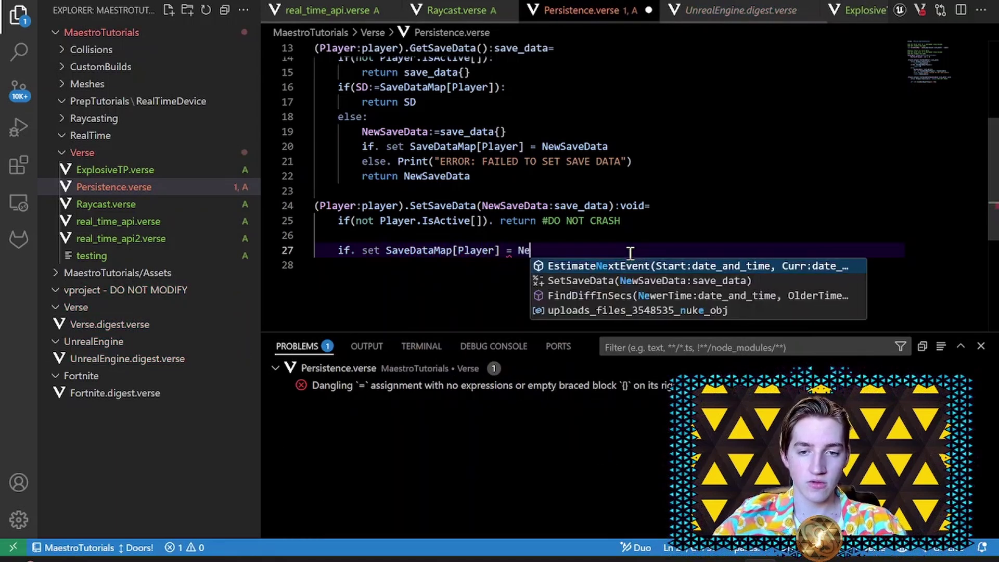
{"action": "type", "text": "NewSaveData"}
{"action": "key", "text": "ctrl+s"}
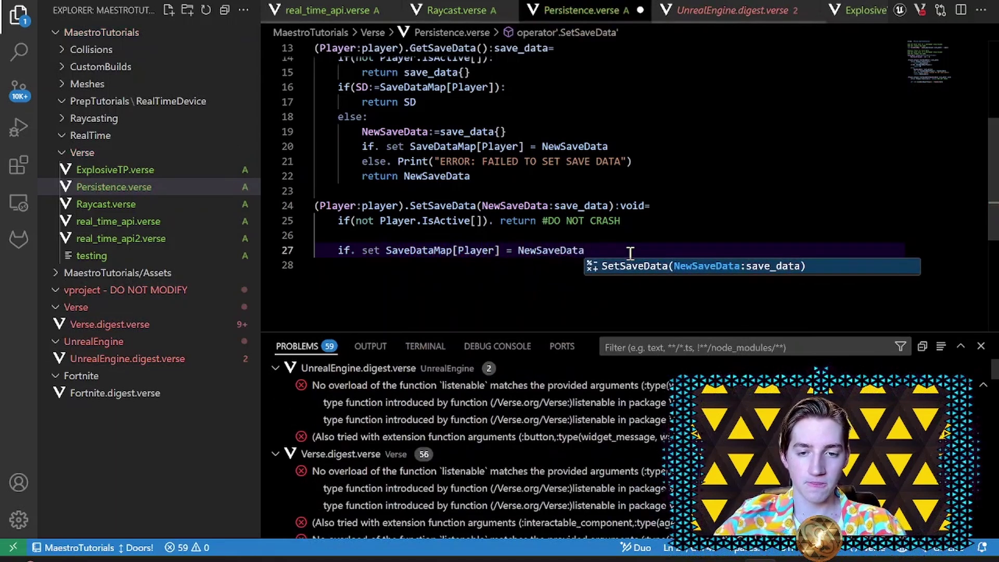
{"action": "key", "text": "Return"}
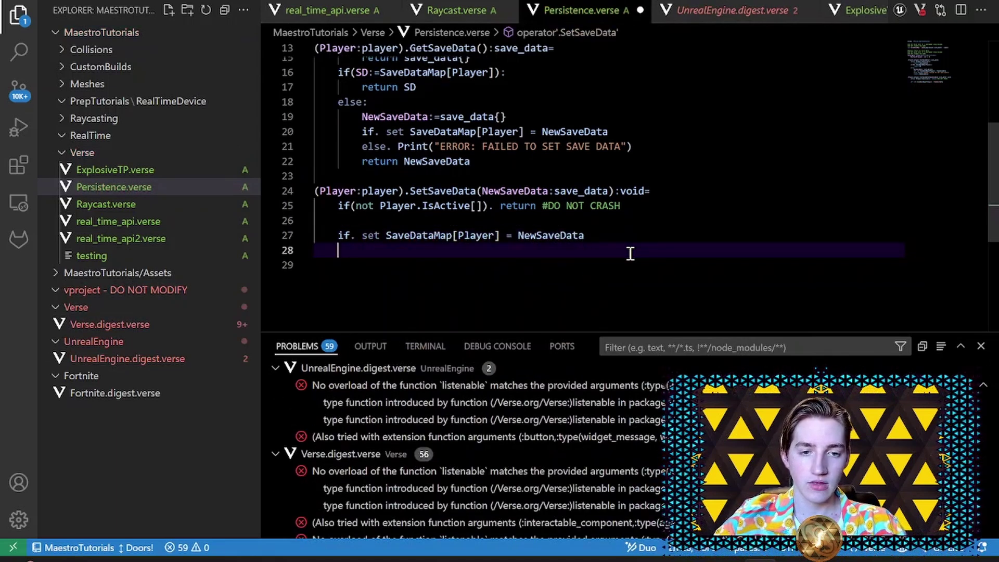
{"action": "type", "text": "else. Prin"}
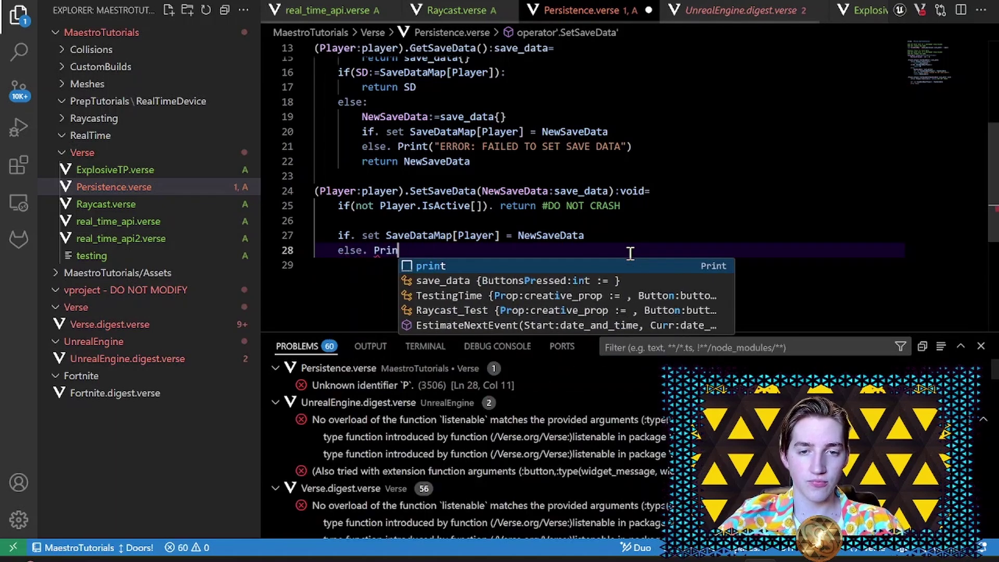
{"action": "type", "text": "t(\"ERROR: F"}
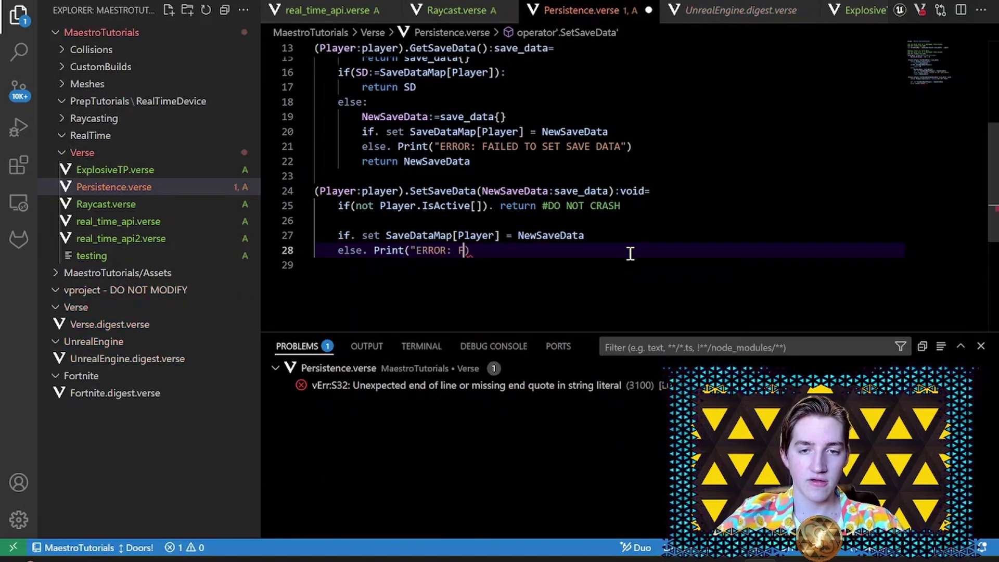
{"action": "type", "text": "AILED TO SET SAV"}
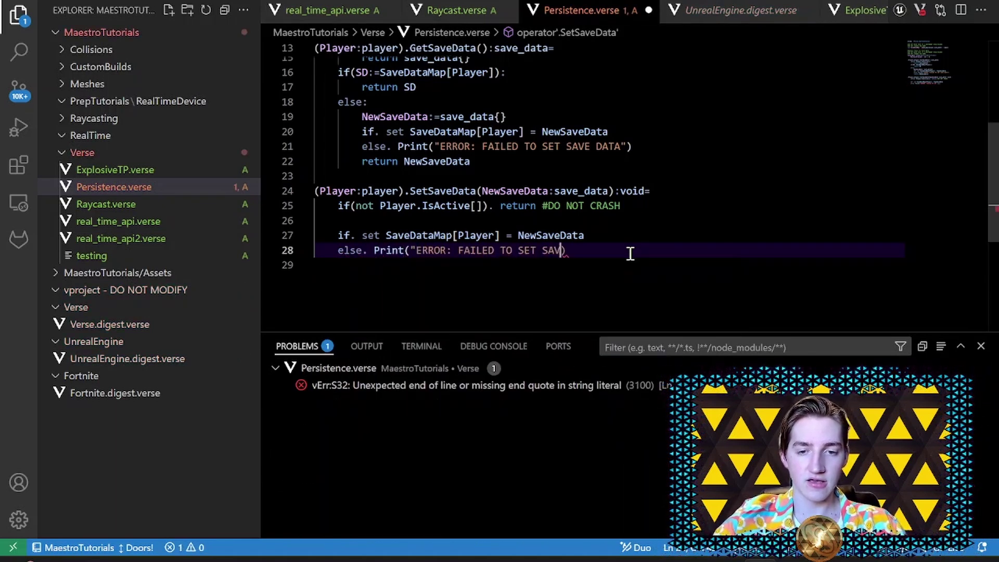
{"action": "type", "text": "E DATA\""}
{"action": "key", "text": "End"}
{"action": "key", "text": "ctrl+s"}
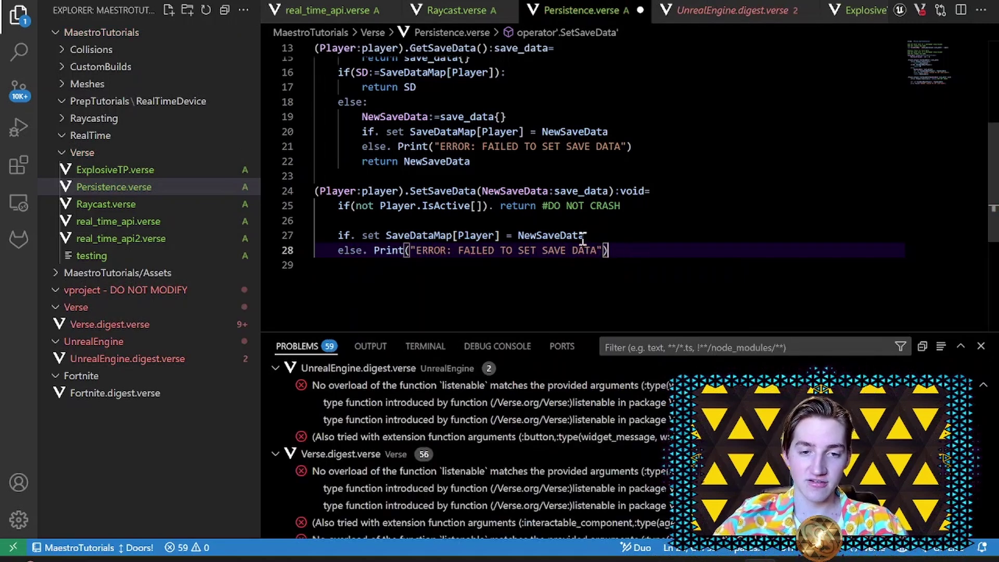
- Review the matching set and print lines in GetSaveData and add blank lines below SetSaveData
{"action": "left_click", "coordinate": [539, 221]}
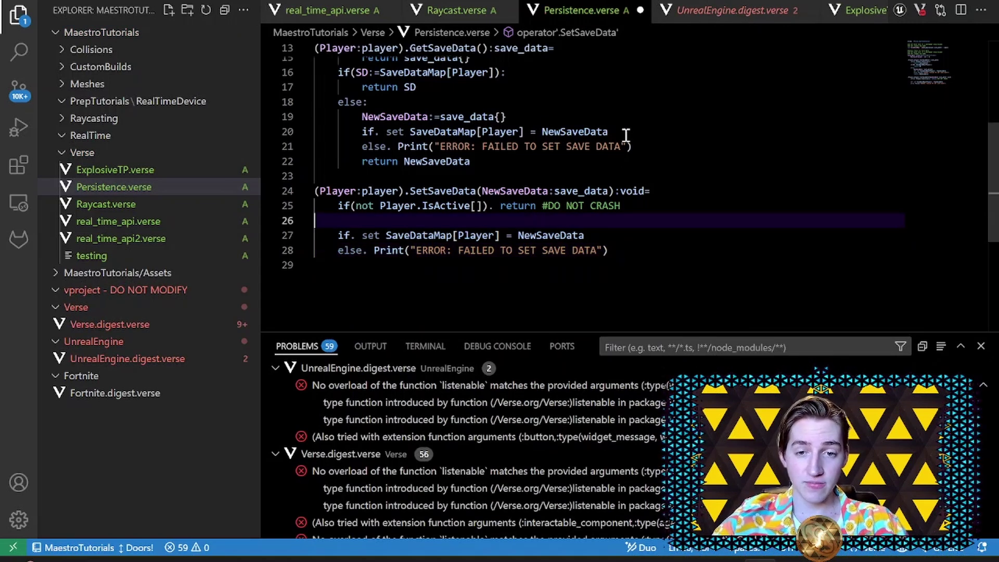
{"action": "scroll", "coordinate": [625, 135], "scroll_direction": "up", "scroll_amount": 1}
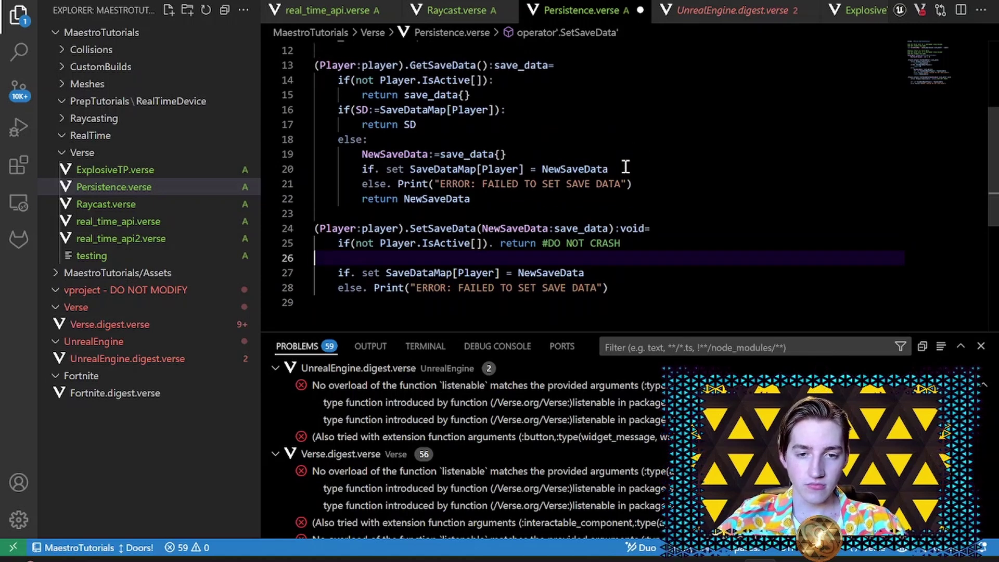
{"action": "left_click_drag", "start_coordinate": [652, 185], "coordinate": [362, 169]}
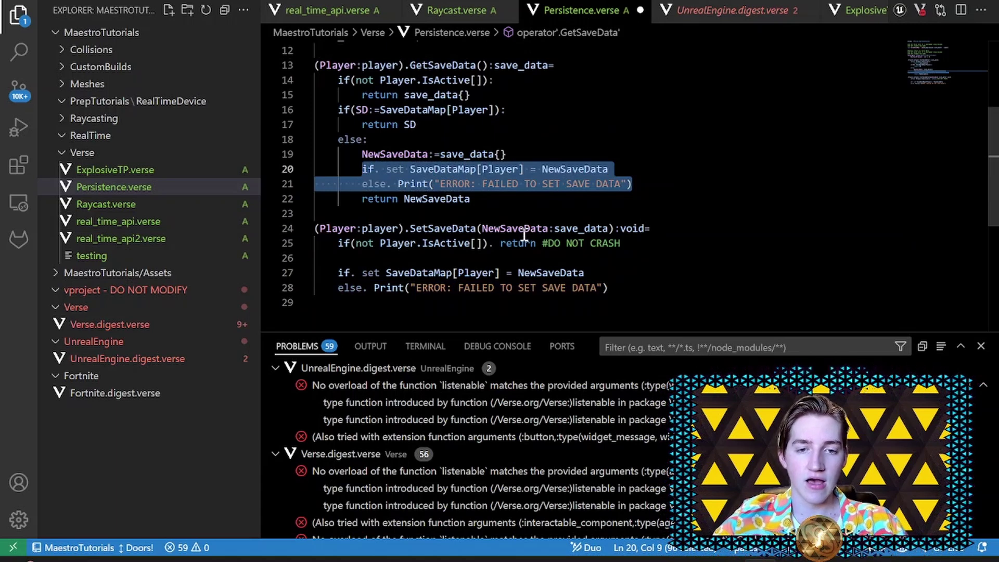
{"action": "left_click", "coordinate": [618, 287]}
{"action": "key", "text": "Return"}
{"action": "key", "text": "Return"}
{"action": "key", "text": "Return"}
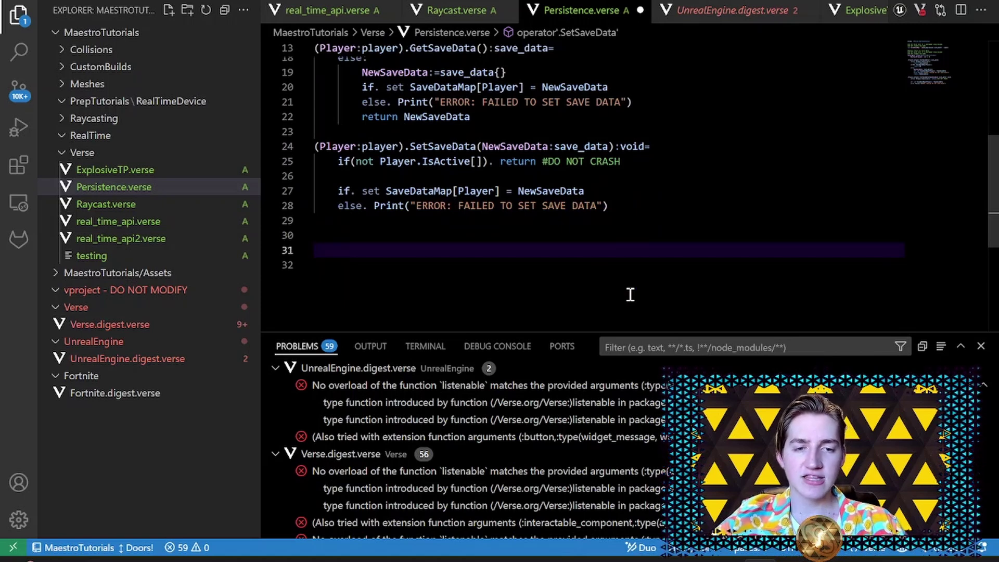
{"action": "type", "text": "Test(P"}
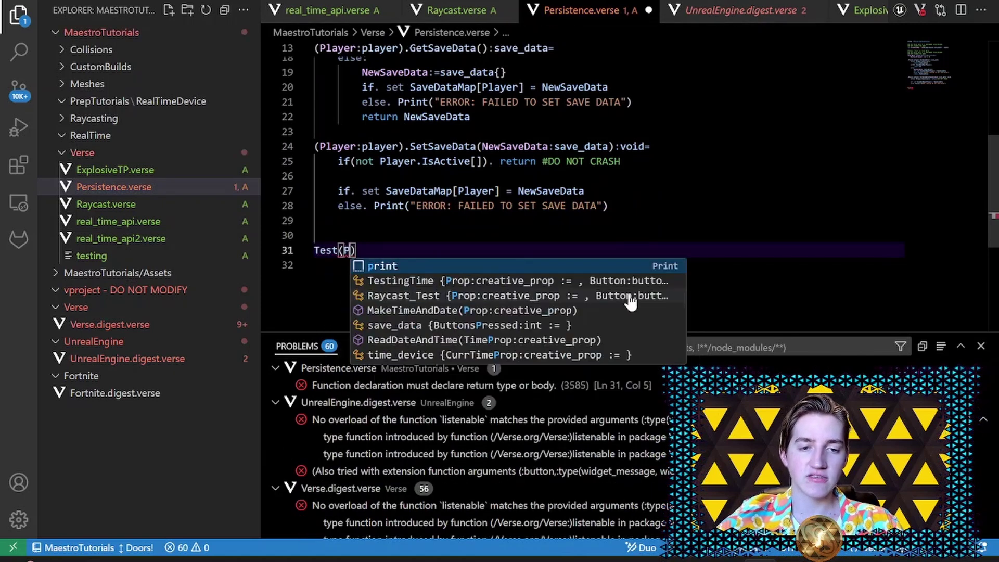
{"action": "type", "text": "layer:"}
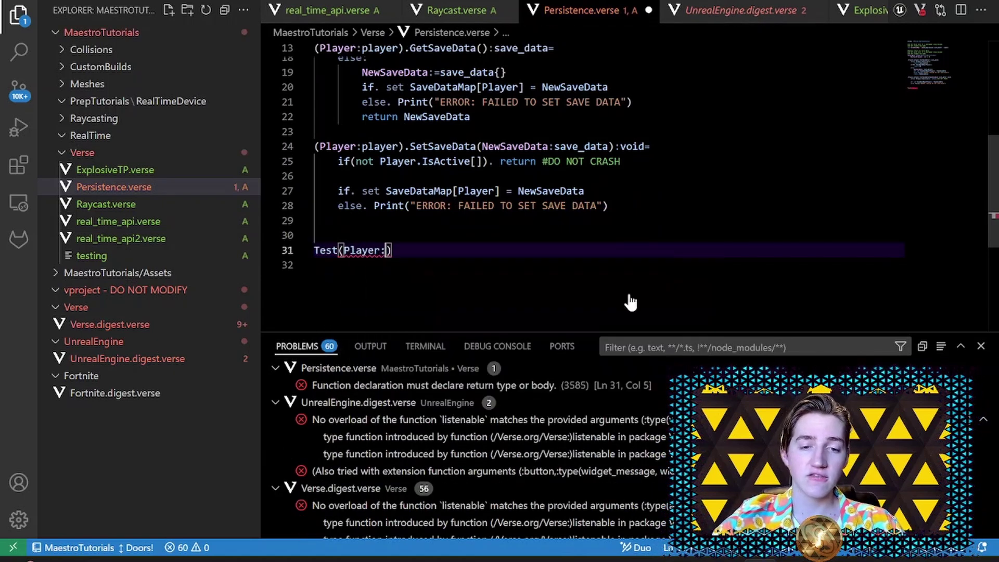
{"action": "type", "text": "player"}
- Give Test(Player:player) a body that gets MySaveData and calls Player.SetSaveData(MySaveData), then save
{"action": "key", "text": "Escape"}
{"action": "key", "text": "Right"}
{"action": "type", "text": ":"}
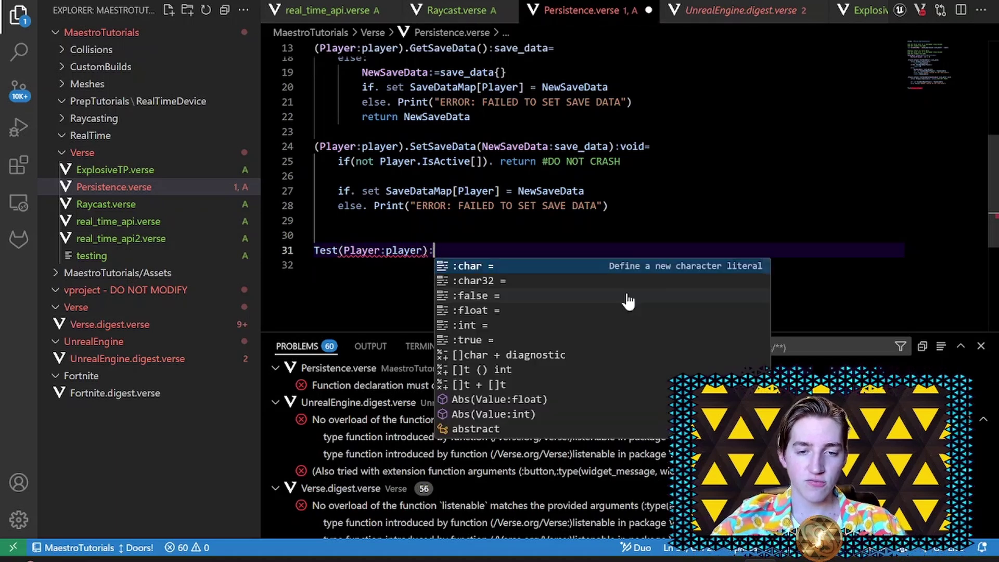
{"action": "type", "text": "void="}
{"action": "key", "text": "Return"}
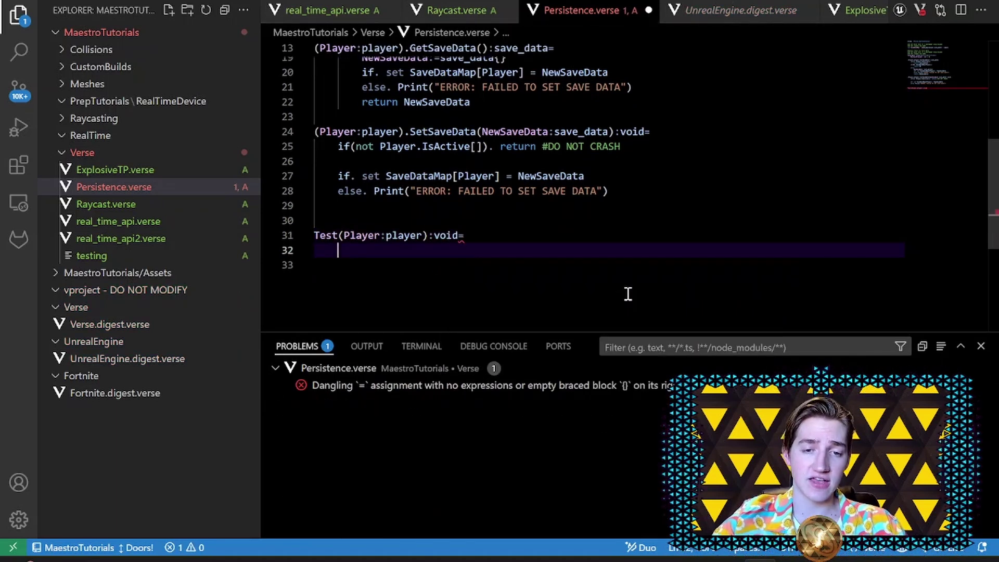
{"action": "type", "text": "Player."}
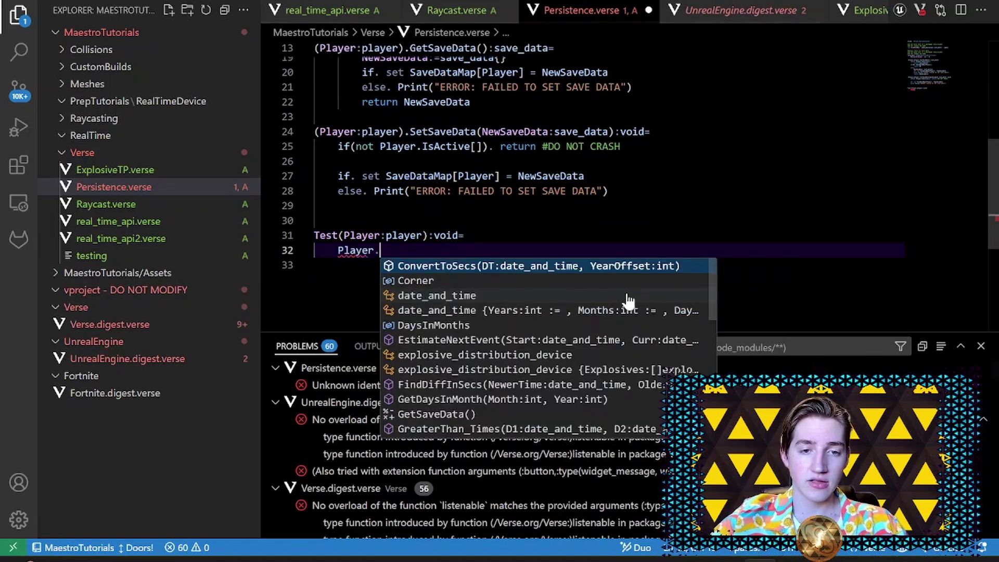
{"action": "type", "text": "GetSaveData()"}
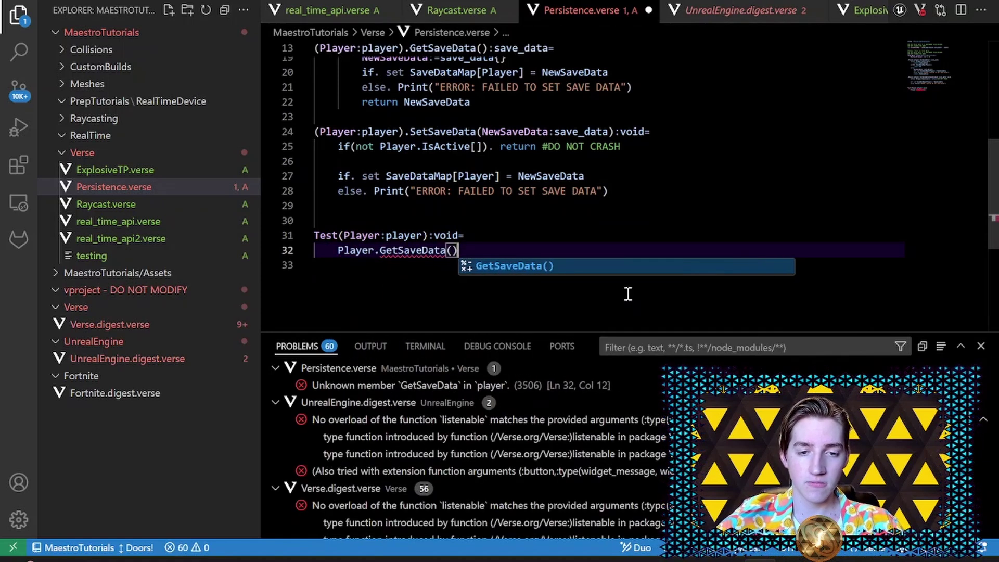
{"action": "left_click", "coordinate": [338, 252]}
{"action": "type", "text": "MySave"}
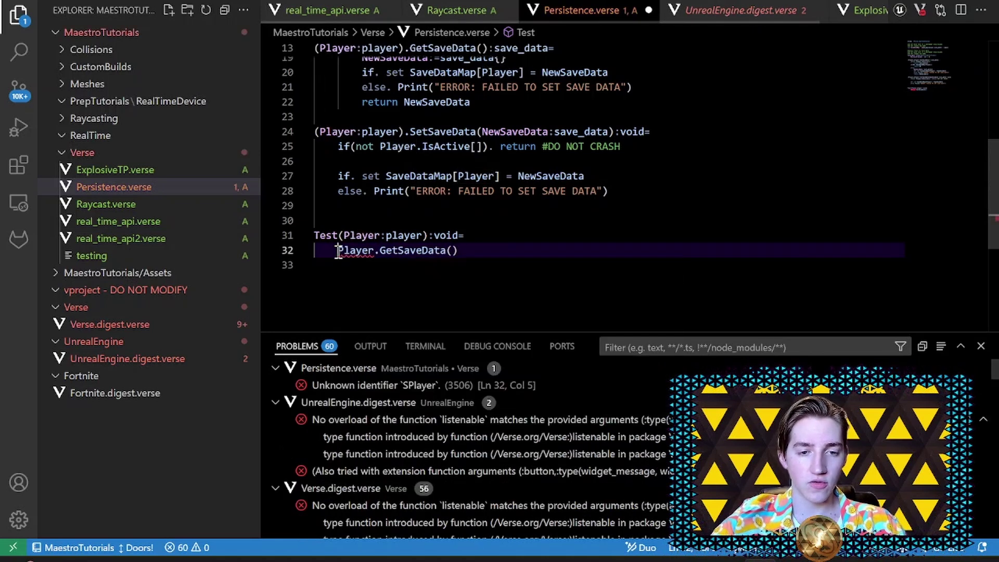
{"action": "type", "text": "Data:="}
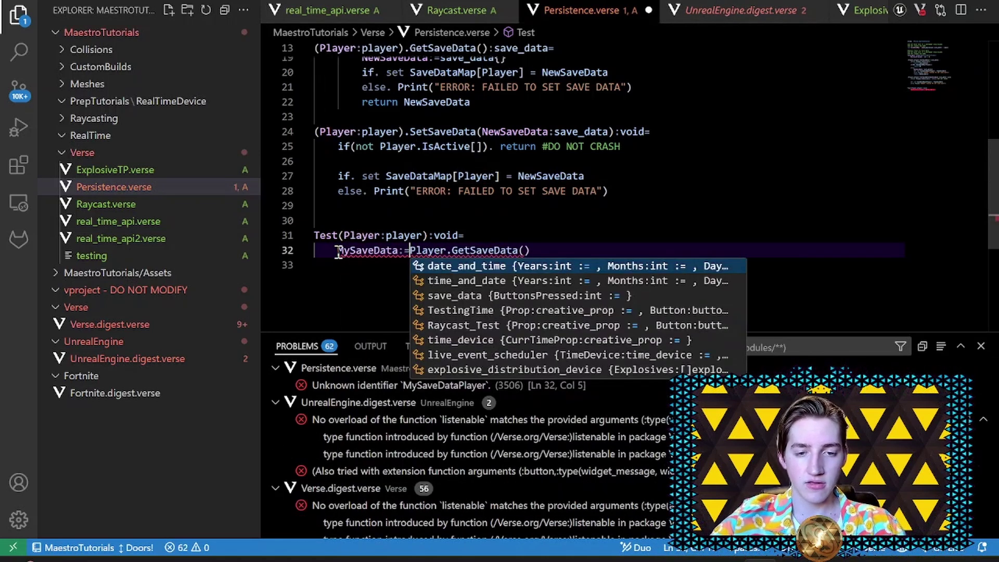
{"action": "key", "text": "End"}
{"action": "key", "text": "Return"}
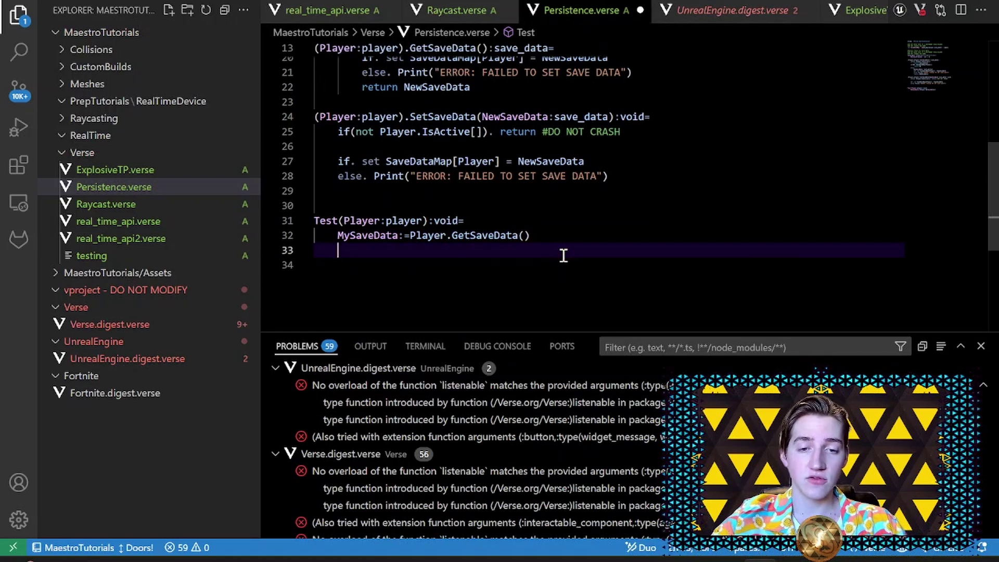
{"action": "type", "text": "Player.SetSea"}
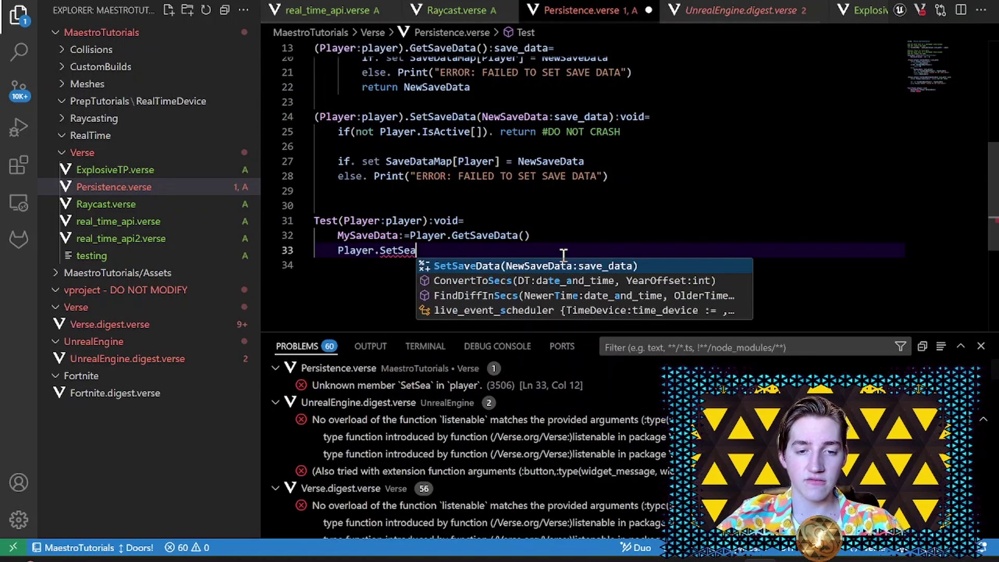
{"action": "key", "text": "BackSpace"}
{"action": "type", "text": "ave"}
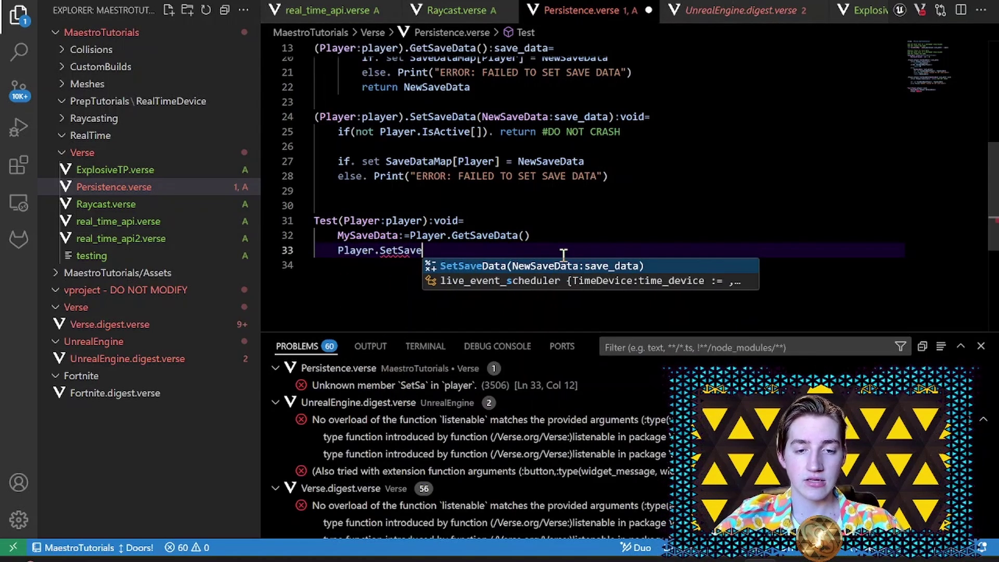
{"action": "type", "text": "Data("}
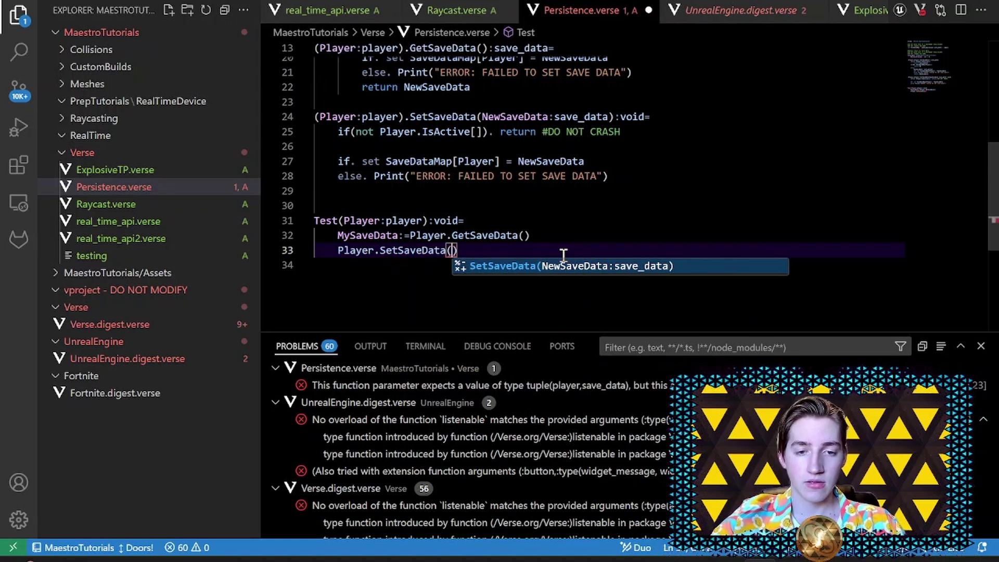
{"action": "type", "text": "MySaveData"}
{"action": "key", "text": "ctrl+s"}
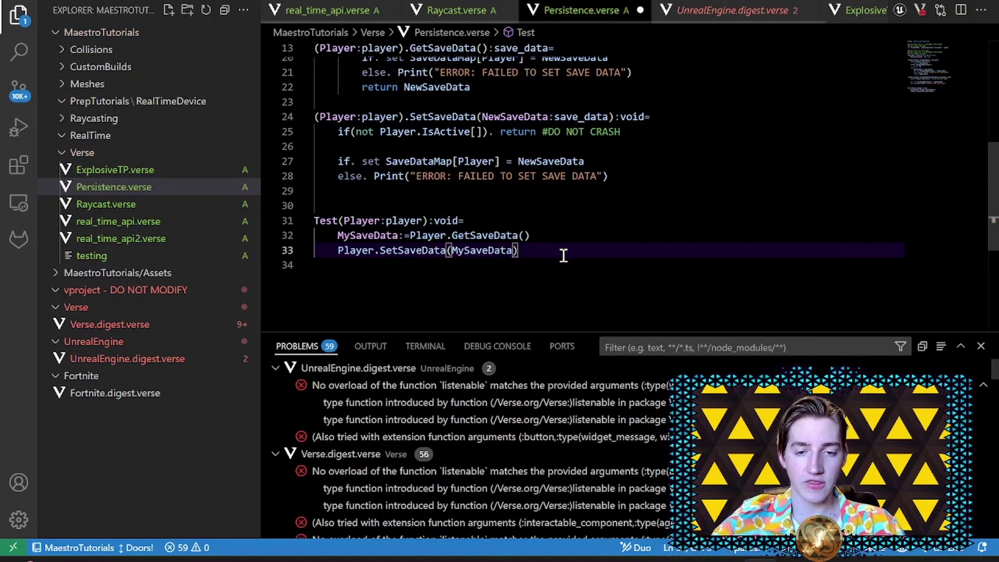
{"action": "scroll", "coordinate": [470, 302], "scroll_direction": "down", "scroll_amount": 1}
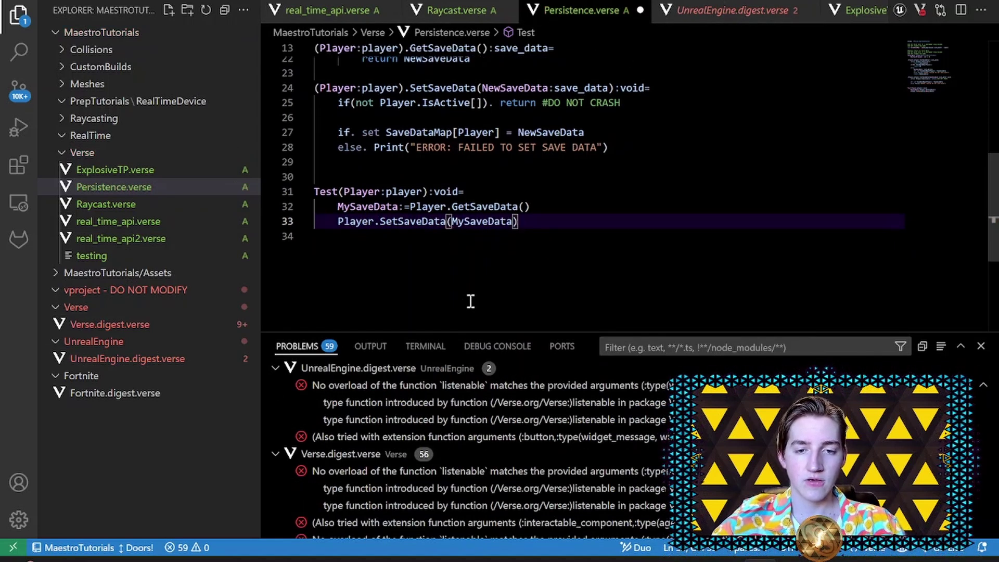
- Add #GETTING and #SETTING comments above the two calls and rename the function TestPersistence
{"action": "left_click", "coordinate": [575, 187]}
{"action": "key", "text": "Return"}
{"action": "type", "text": "#GET"}
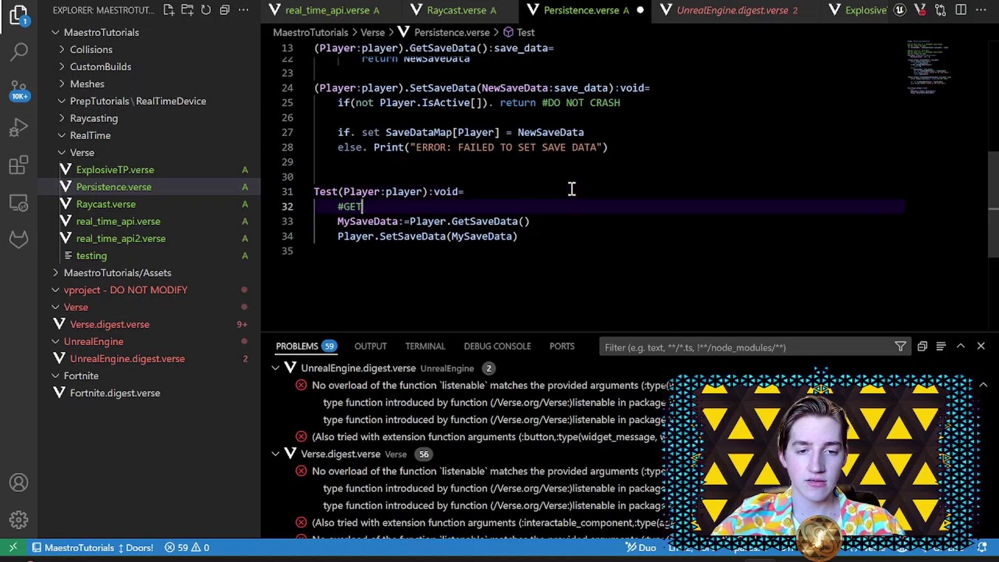
{"action": "type", "text": "TING"}
{"action": "left_click", "coordinate": [574, 226]}
{"action": "key", "text": "Return"}
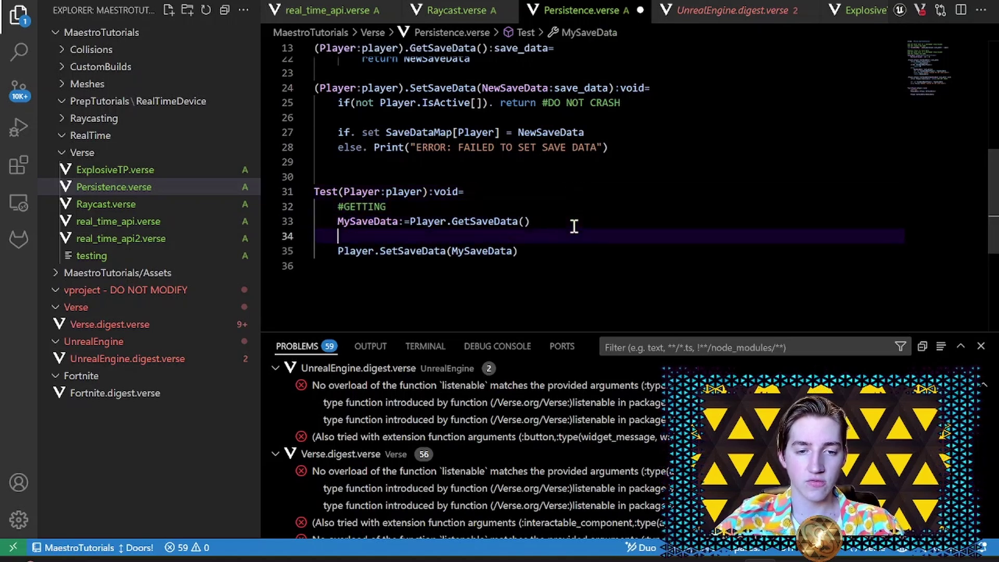
{"action": "type", "text": "#SETTING"}
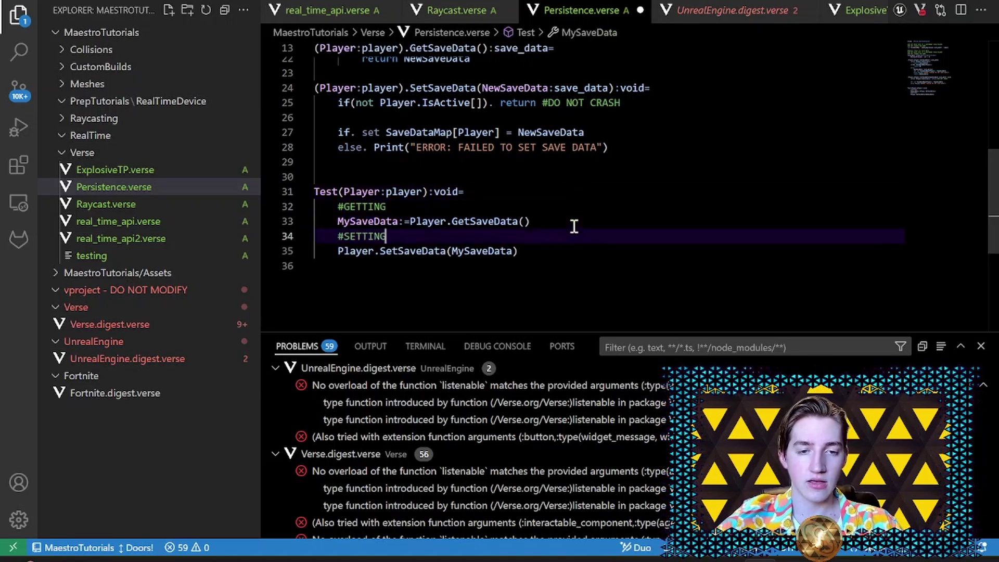
{"action": "left_click", "coordinate": [338, 192]}
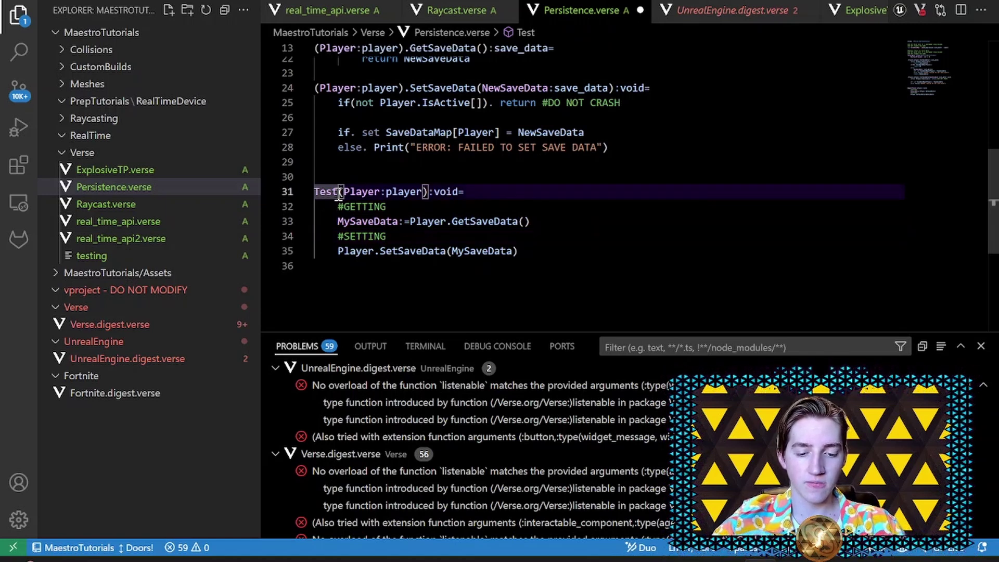
{"action": "type", "text": "Persis"}
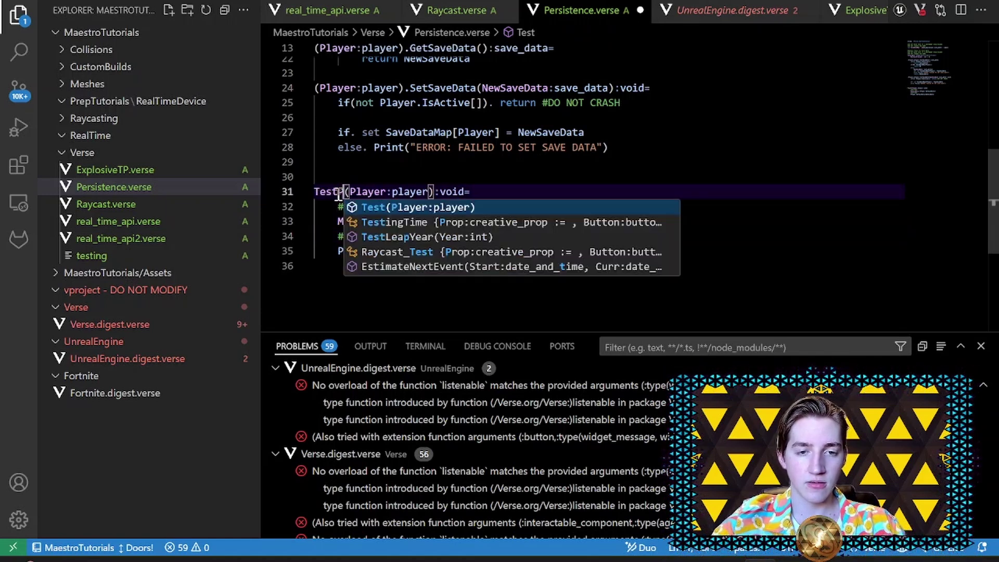
{"action": "type", "text": "tence"}
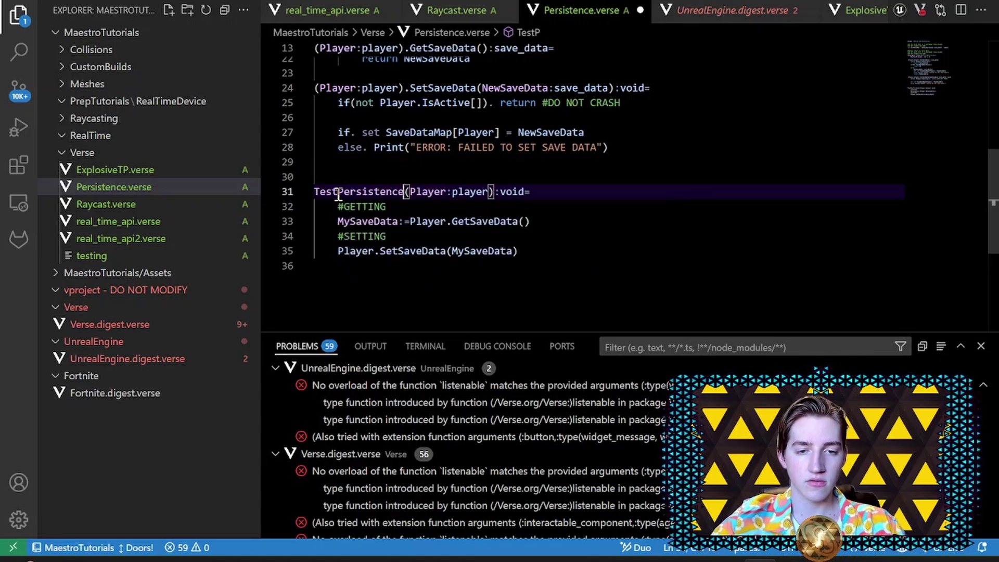
{"action": "left_click", "coordinate": [574, 251]}
{"action": "key", "text": "Return"}
{"action": "key", "text": "Return"}
{"action": "scroll", "coordinate": [591, 229], "scroll_direction": "up", "scroll_amount": 3}
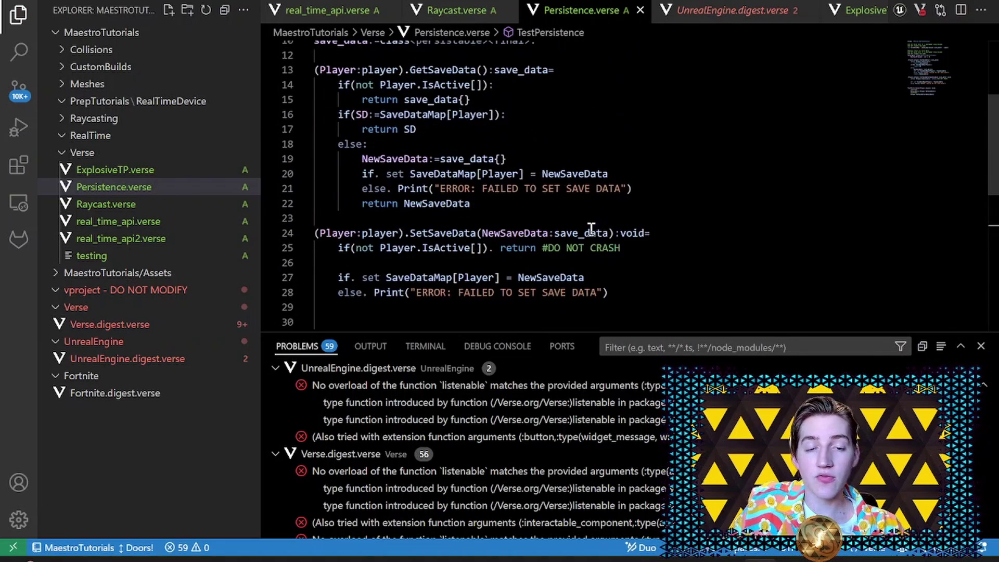
{"action": "scroll", "coordinate": [591, 229], "scroll_direction": "up", "scroll_amount": 4}
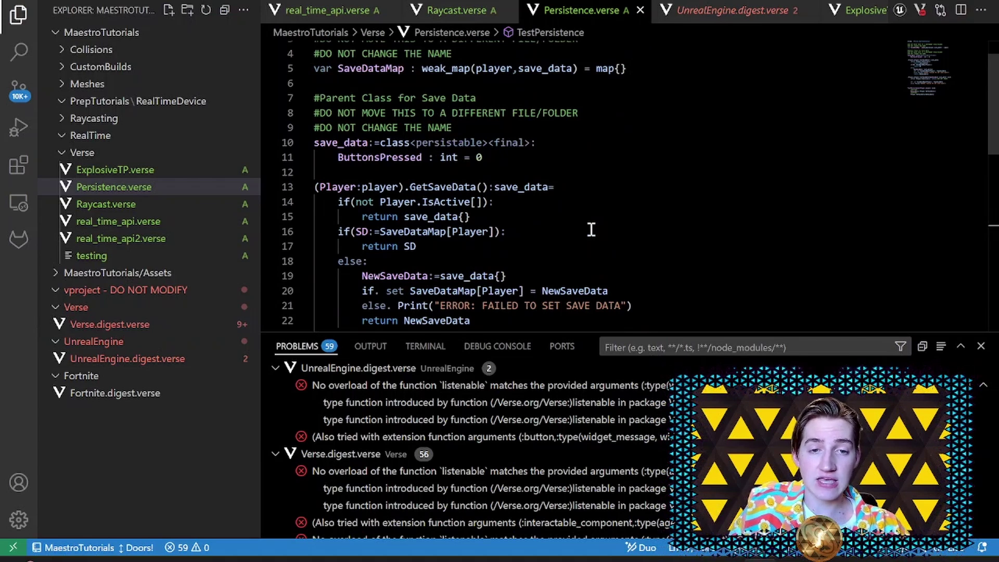
- Add blank lines after the ButtonsPressed field of save_data, before GetSaveData
{"action": "left_click", "coordinate": [537, 159]}
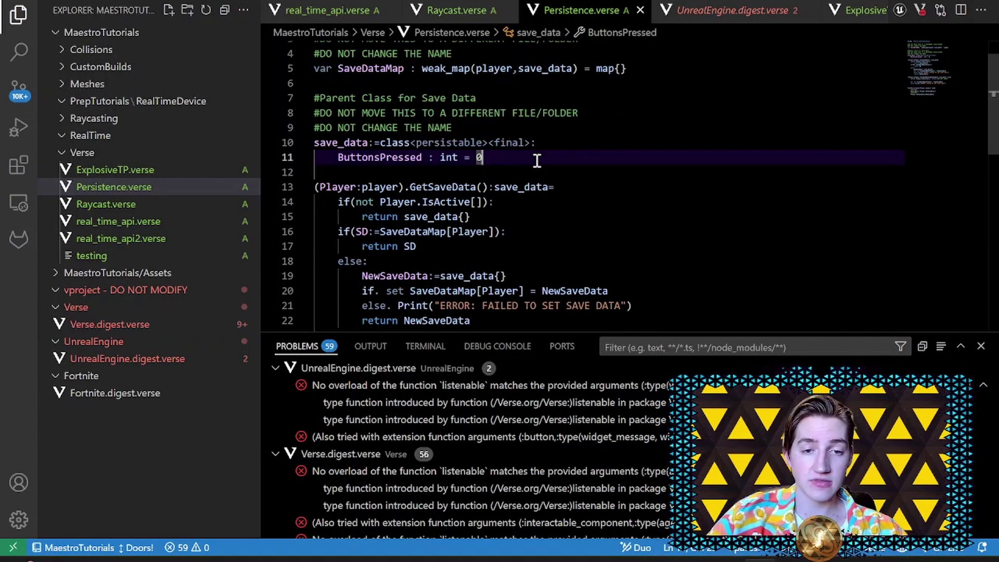
{"action": "key", "text": "Return"}
{"action": "key", "text": "Return"}
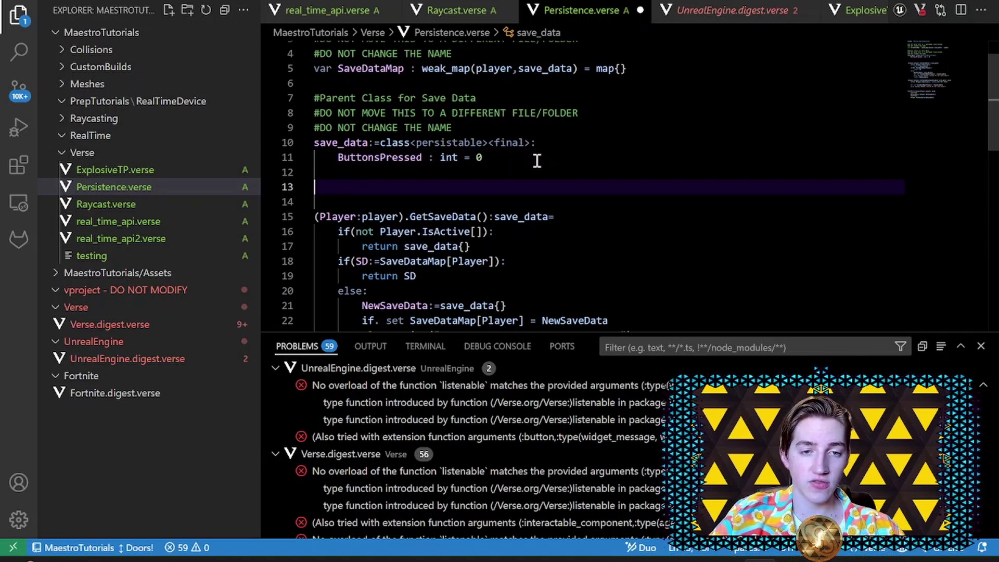
{"action": "type", "text": "MakeSave"}
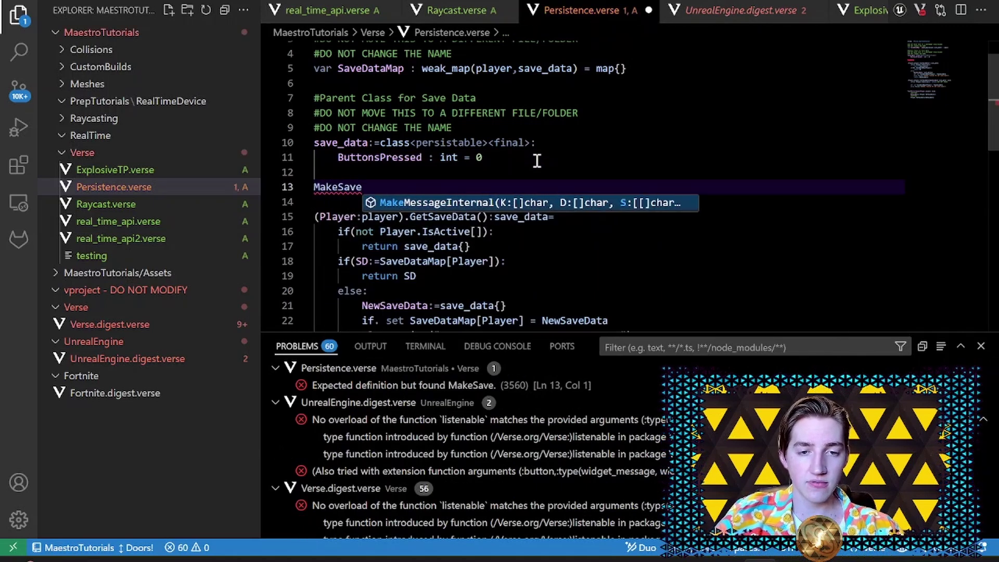
{"action": "type", "text": "Data()"}
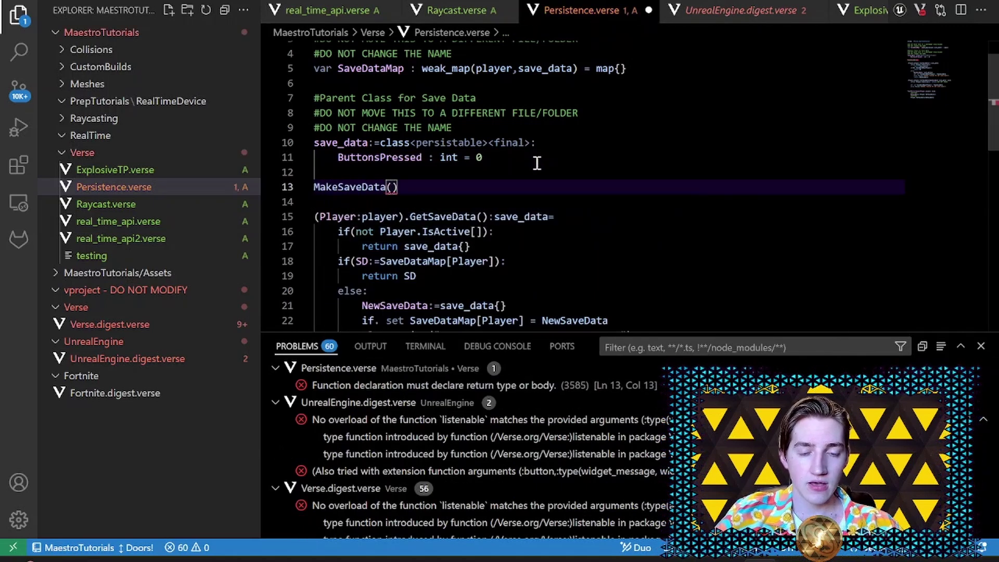
- Declare 'MakeSaveData<constructor>(SD:save_data)<transacts>' returning save_data on line 13
{"action": "key", "text": "BackSpace"}
{"action": "key", "text": "BackSpace"}
{"action": "type", "text": "<const"}
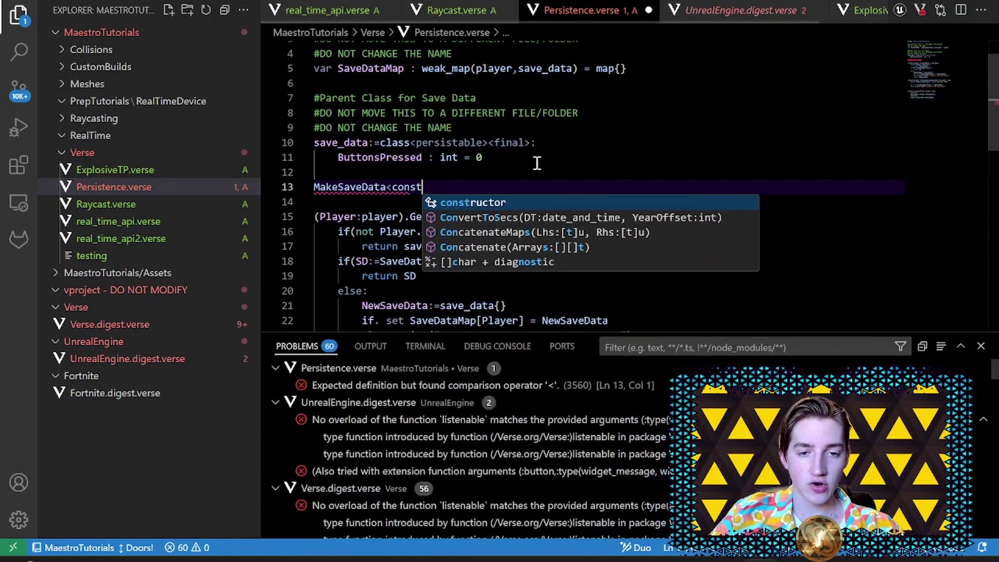
{"action": "type", "text": "ructor>()"}
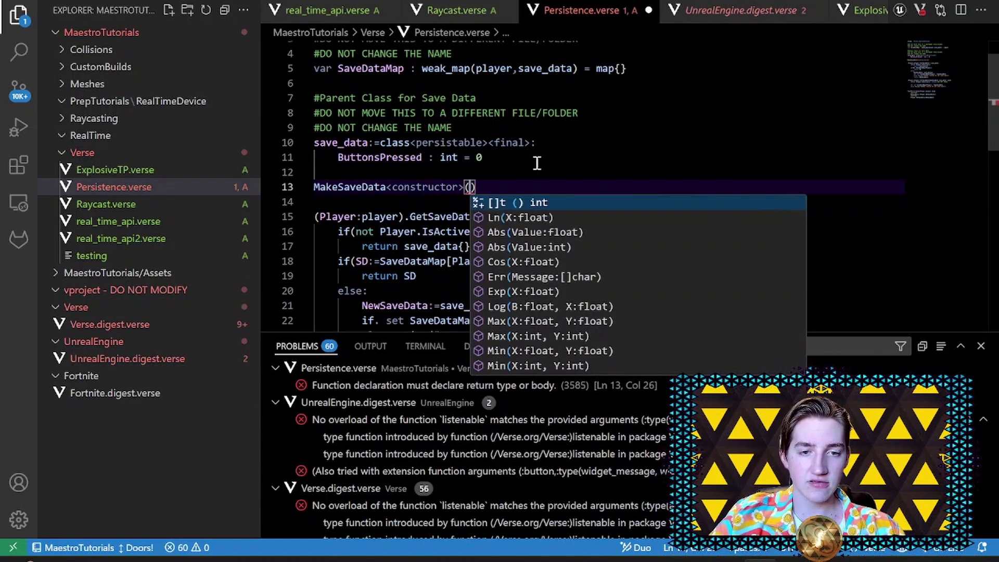
{"action": "type", "text": "SD:"}
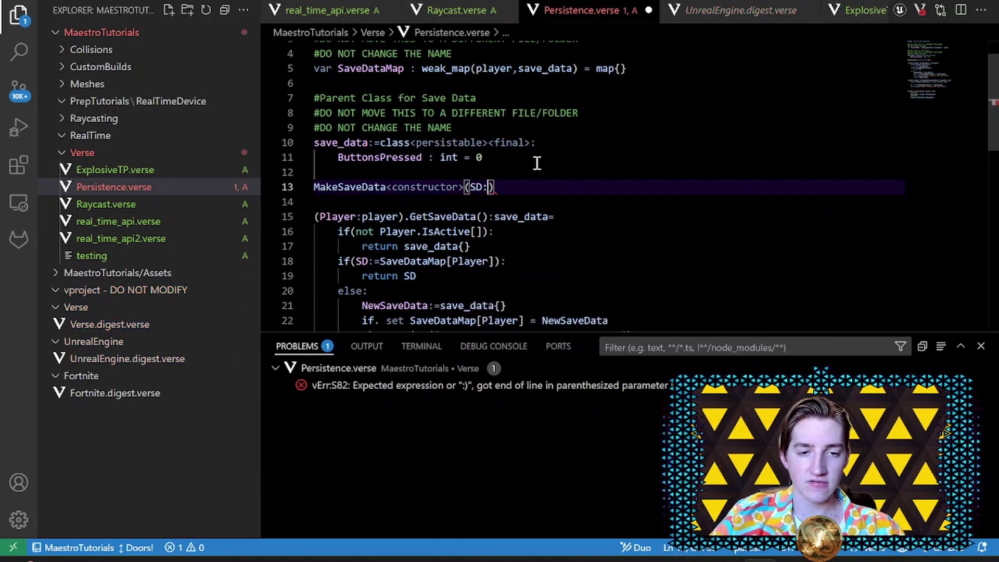
{"action": "type", "text": "sav"}
{"action": "key", "text": "Tab"}
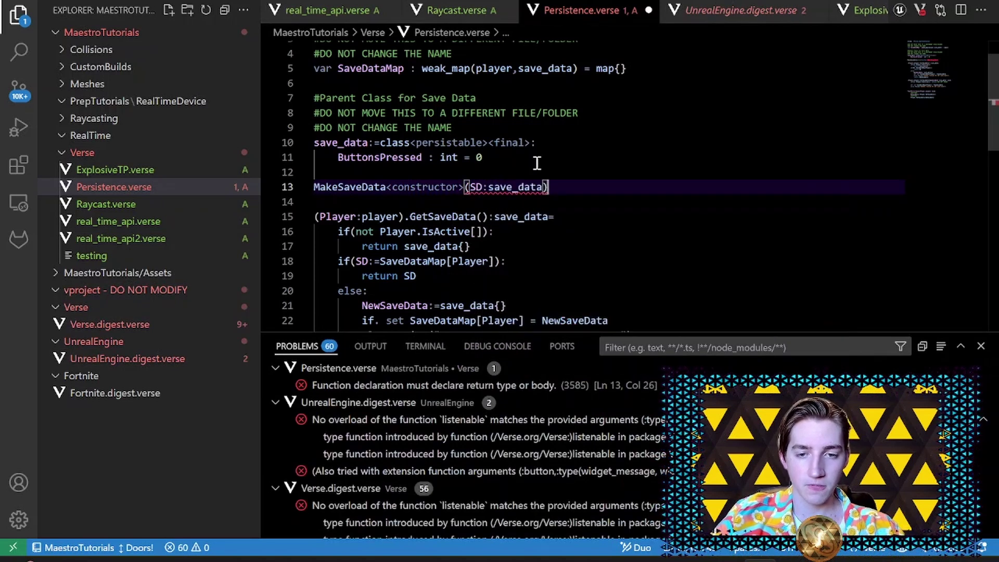
{"action": "type", "text": "<"}
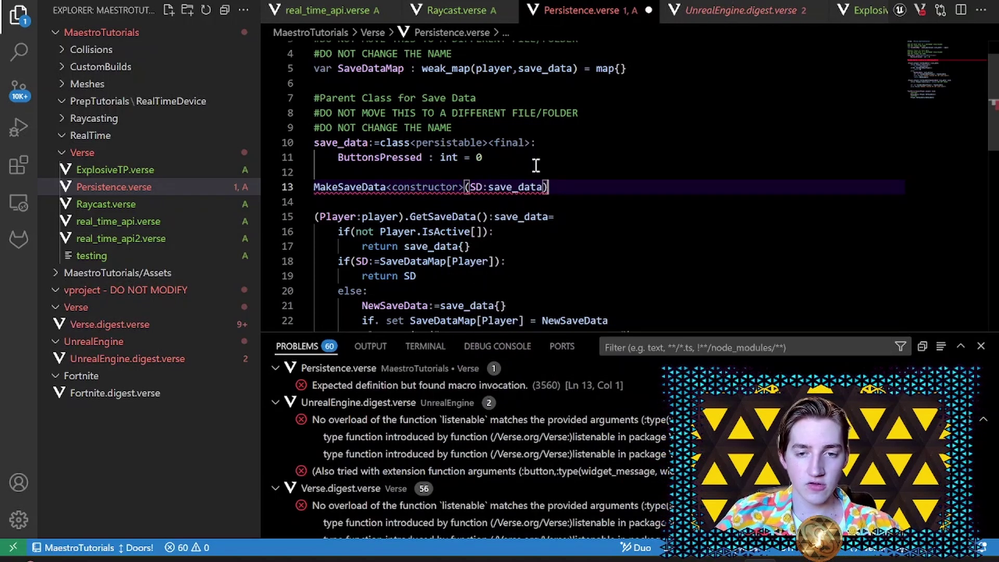
{"action": "type", "text": "transacts"}
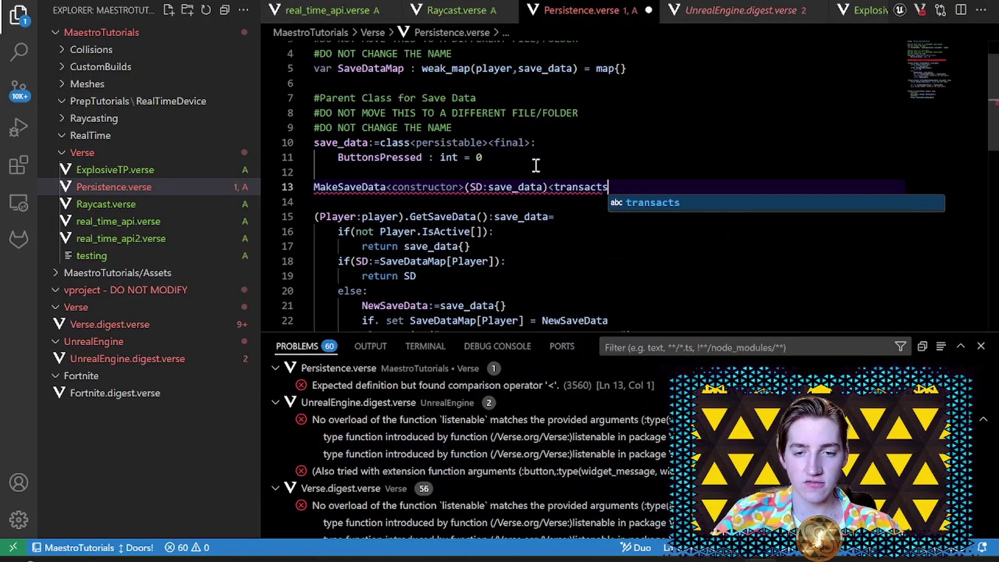
{"action": "type", "text": ">:"}
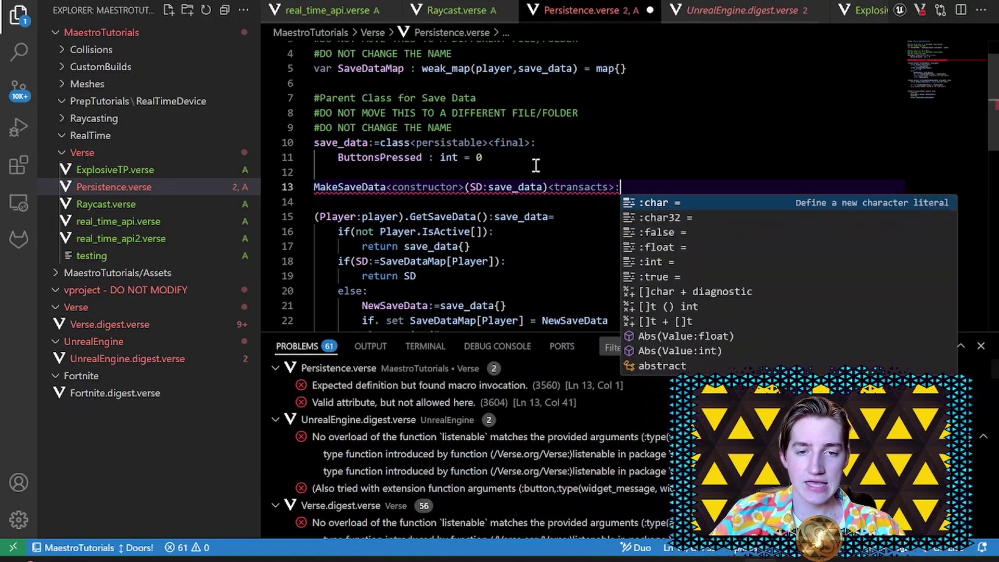
{"action": "type", "text": "save_"}
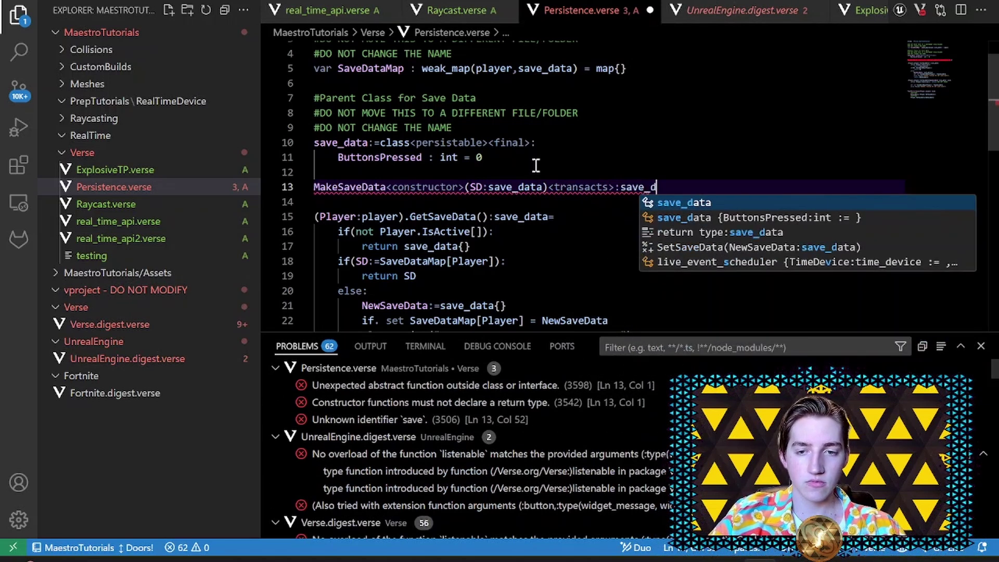
{"action": "type", "text": "data="}
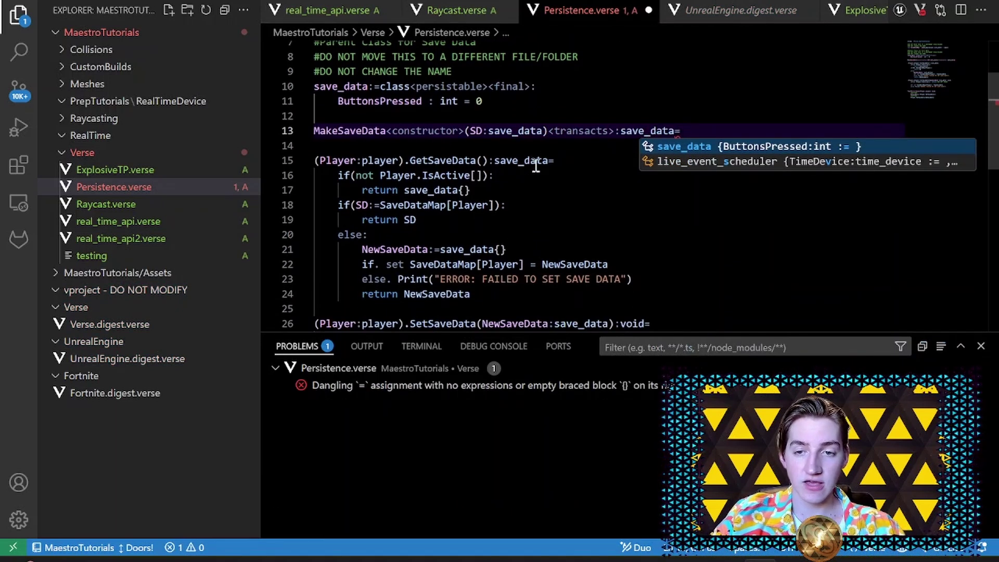
{"action": "left_click", "coordinate": [617, 130]}
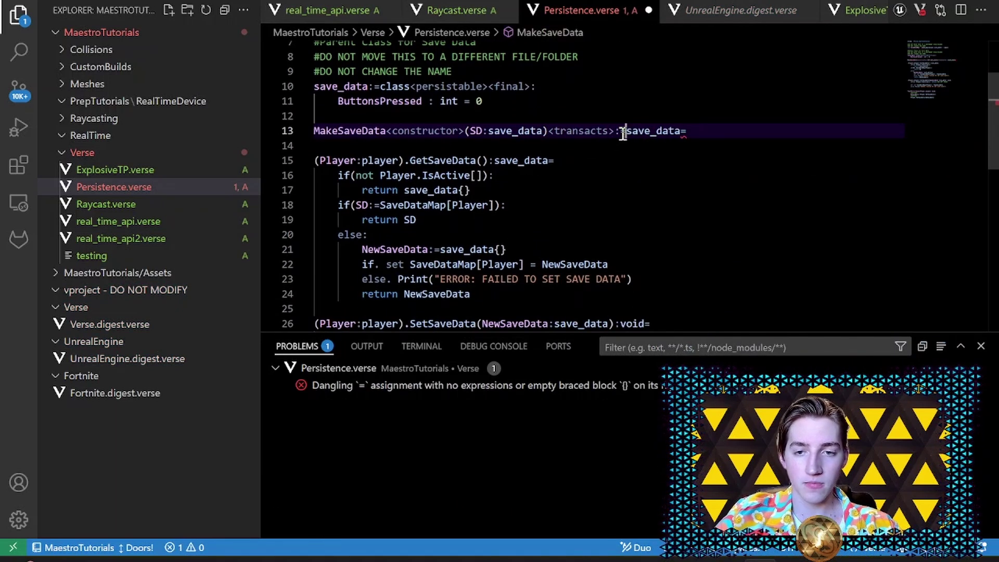
{"action": "type", "text": "="}
{"action": "left_click", "coordinate": [698, 130]}
{"action": "key", "text": "BackSpace"}
{"action": "type", "text": ":"}
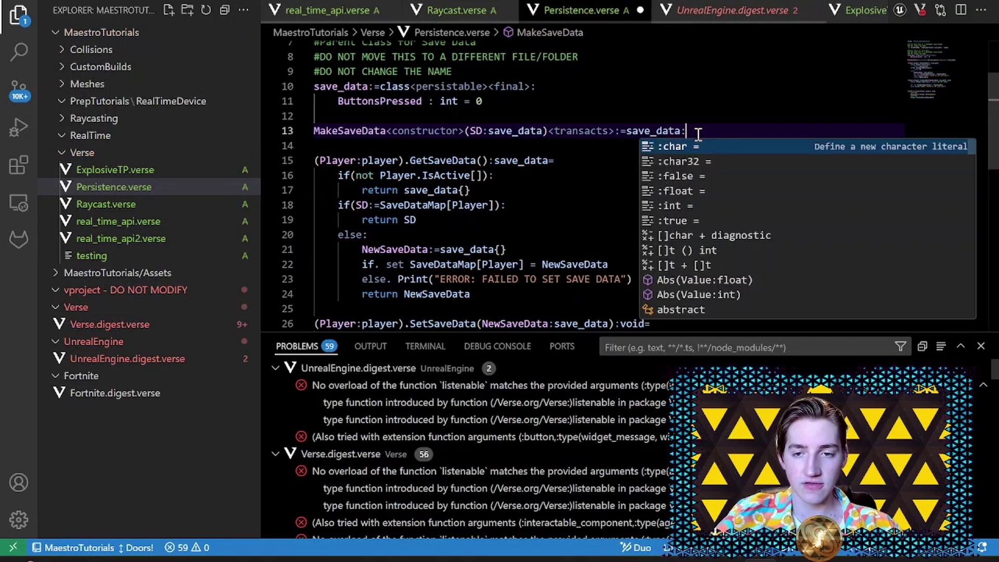
- Settle the ':= save_data:' ending of the MakeSaveData header and add an empty line below it
{"action": "double_click", "coordinate": [622, 131]}
{"action": "key", "text": "Down"}
{"action": "key", "text": "Down"}
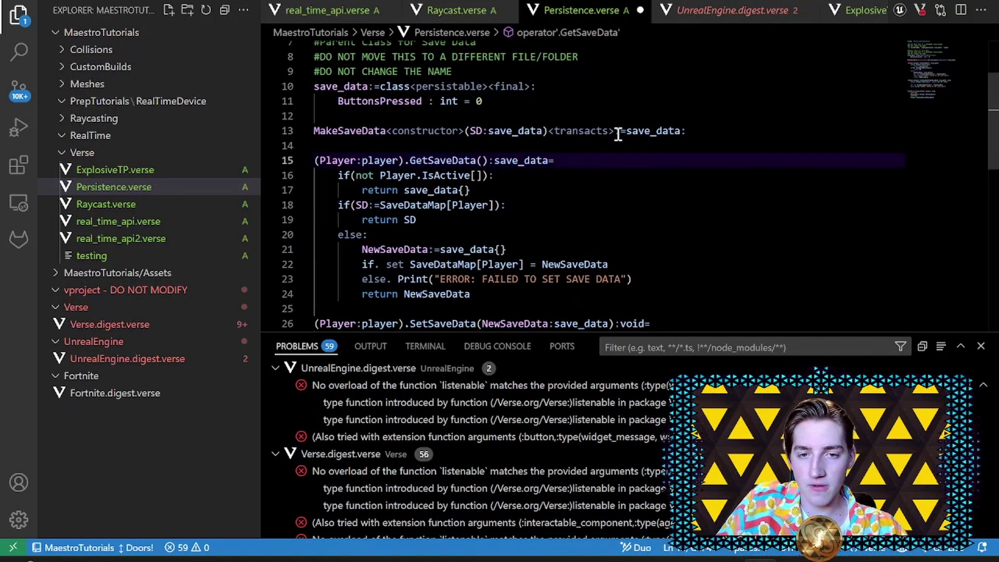
{"action": "double_click", "coordinate": [619, 130]}
{"action": "left_click", "coordinate": [623, 130]}
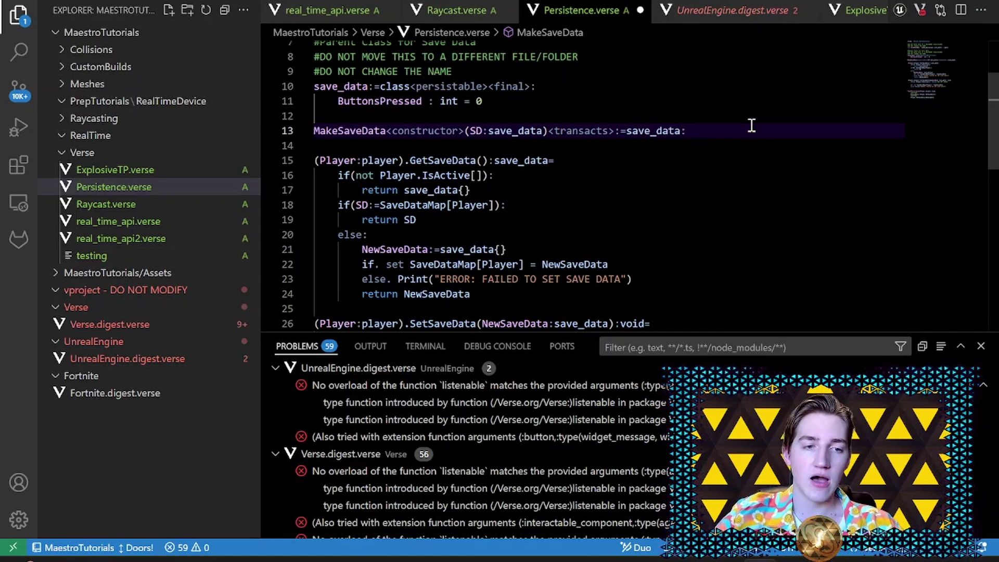
{"action": "key", "text": "Return"}
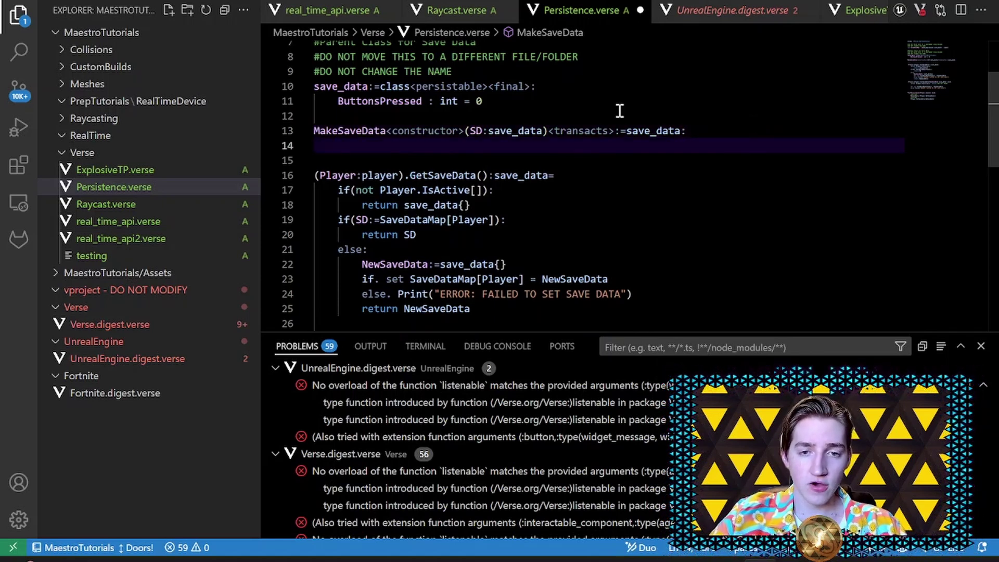
- Add fields 'Thing1 : float = 0.0' and 'Thing2 : string = "Subscribe to MaestroShark"' to save_data
{"action": "left_click", "coordinate": [592, 101]}
{"action": "key", "text": "Return"}
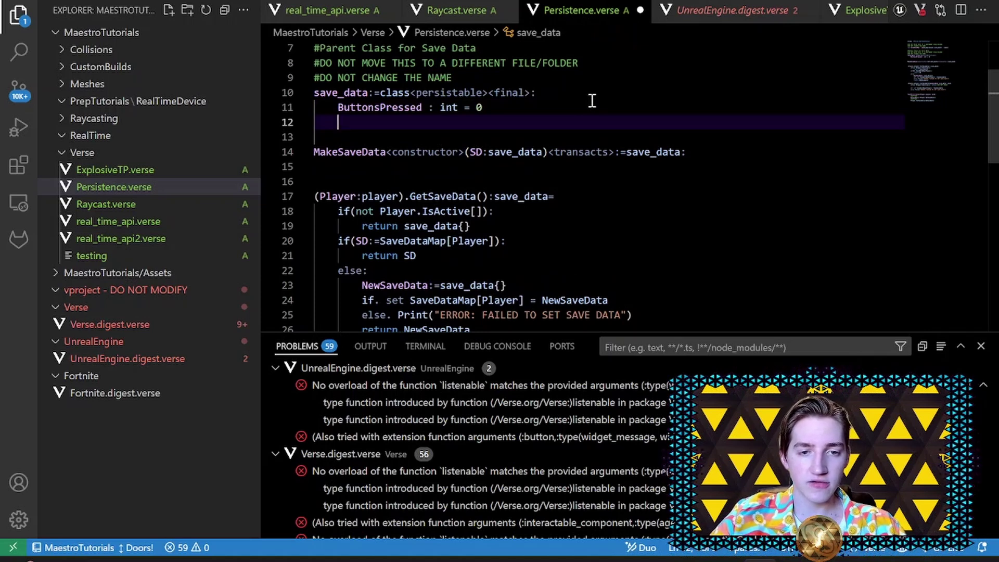
{"action": "type", "text": "Thing1 : float"}
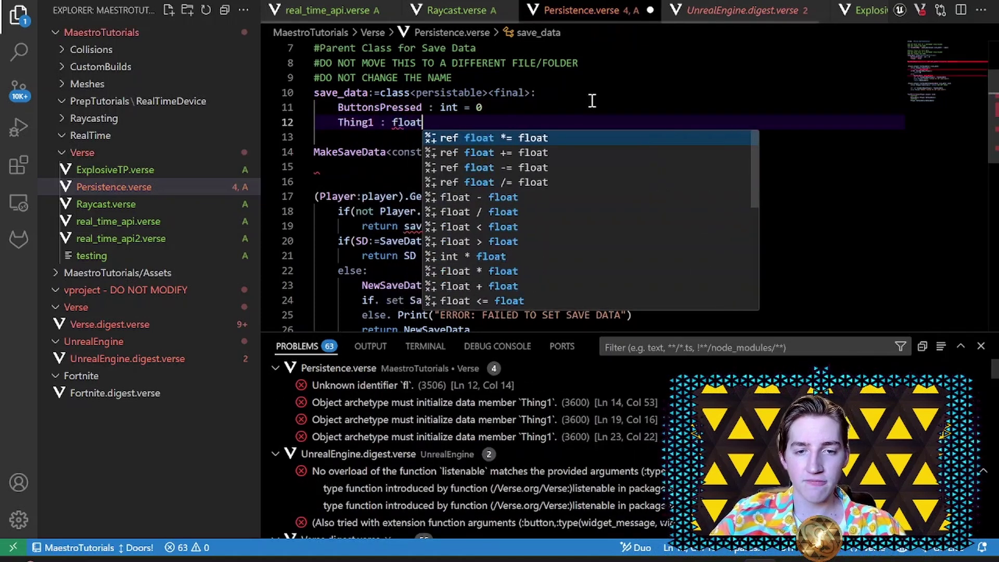
{"action": "type", "text": " = 0.0"}
{"action": "key", "text": "Return"}
{"action": "key", "text": "ctrl+s"}
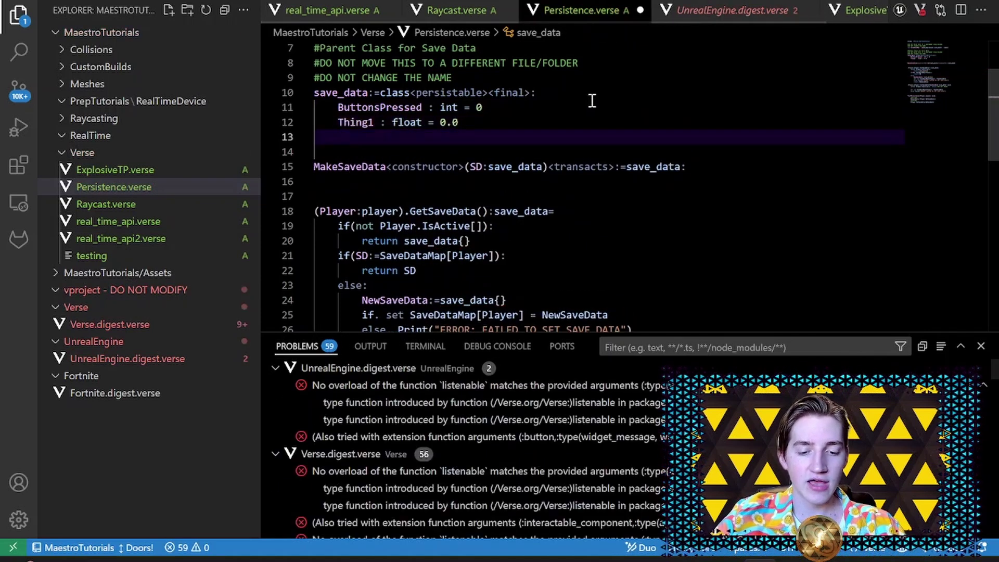
{"action": "type", "text": "Thing2 : st"}
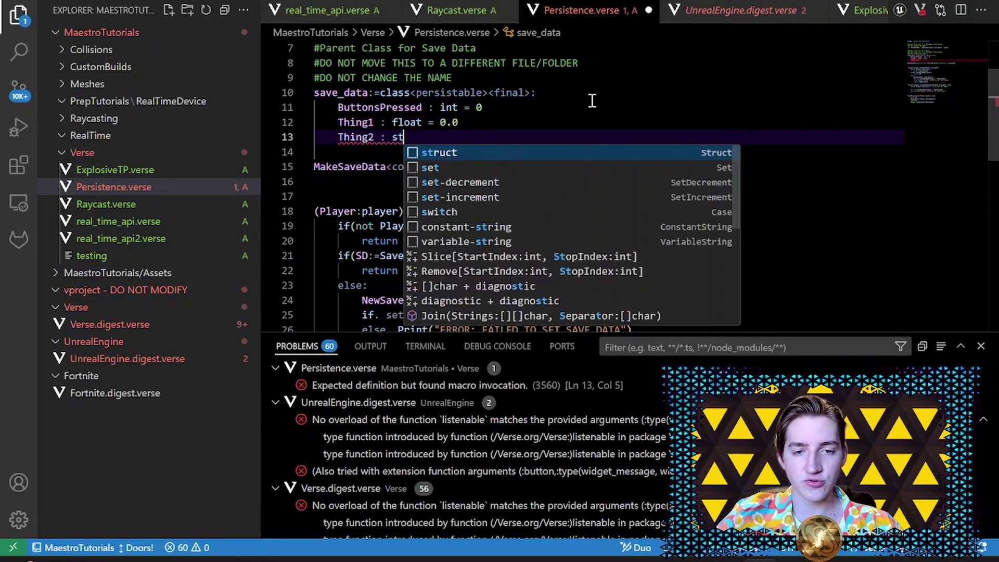
{"action": "type", "text": "ring = \"Y"}
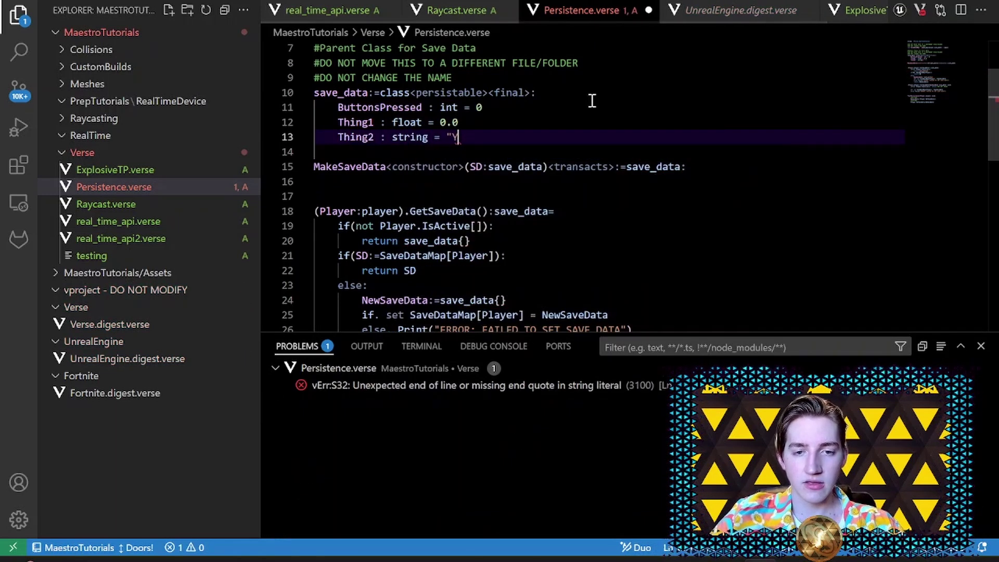
{"action": "type", "text": "EY"}
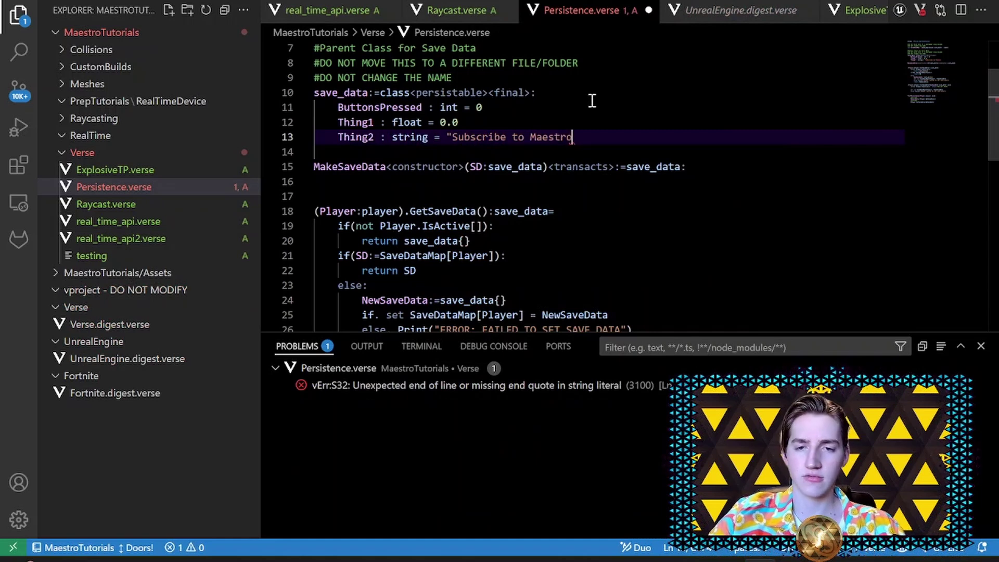
{"action": "type", "text": "Shark\""}
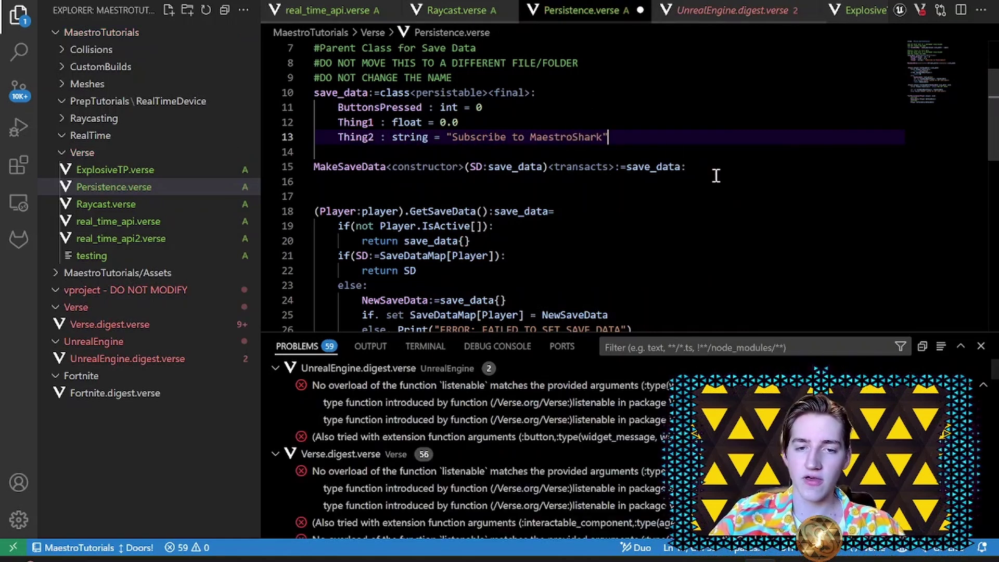
{"action": "left_click", "coordinate": [717, 179]}
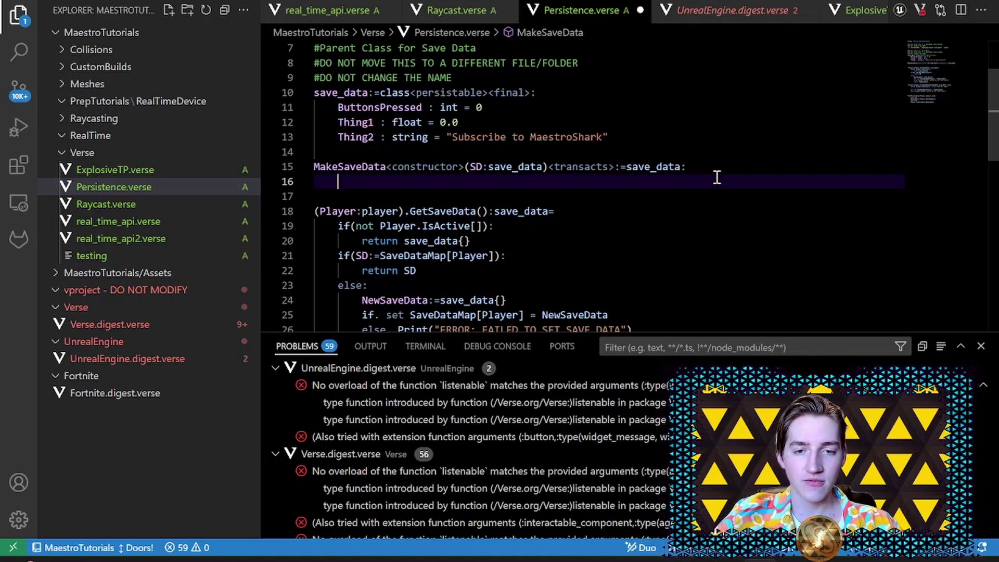
{"action": "type", "text": "But"}
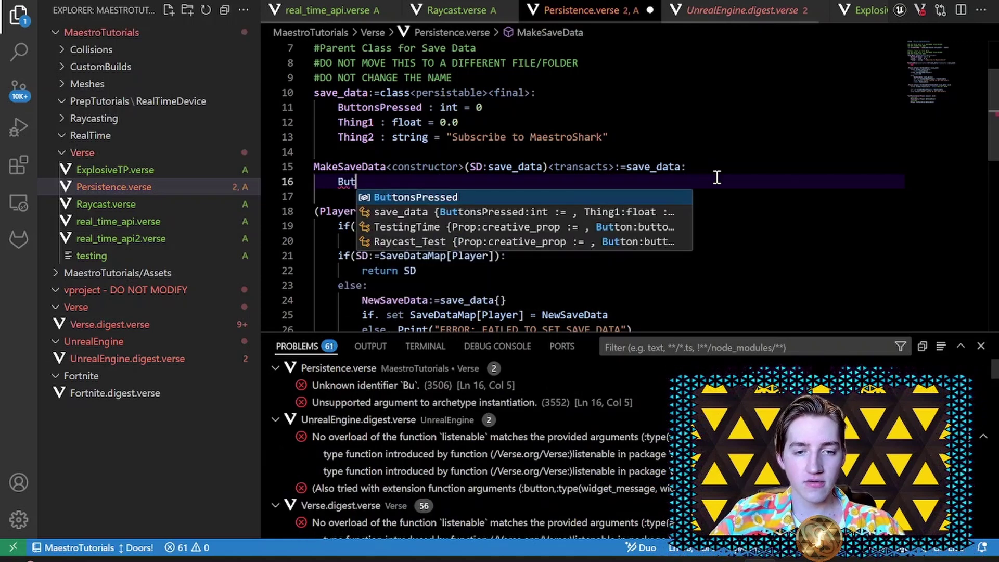
- Fill MakeSaveData with ButtonsPressed:=SD.ButtonsPressed, Thing1:=SD.Thing1 and Thing2:=SD.Thing2
{"action": "key", "text": "Tab"}
{"action": "type", "text": ":="}
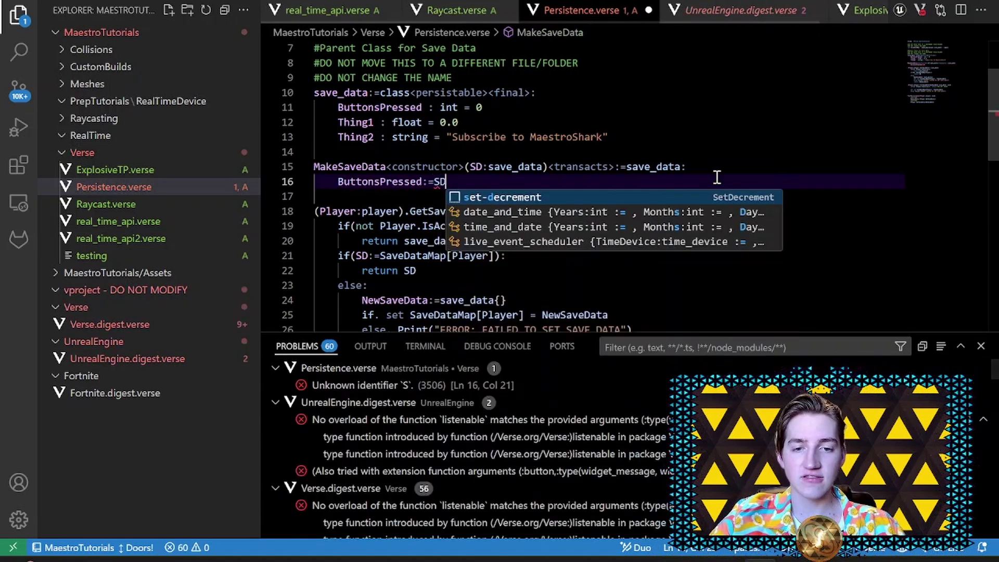
{"action": "type", "text": "SD.ButtonsPressed"}
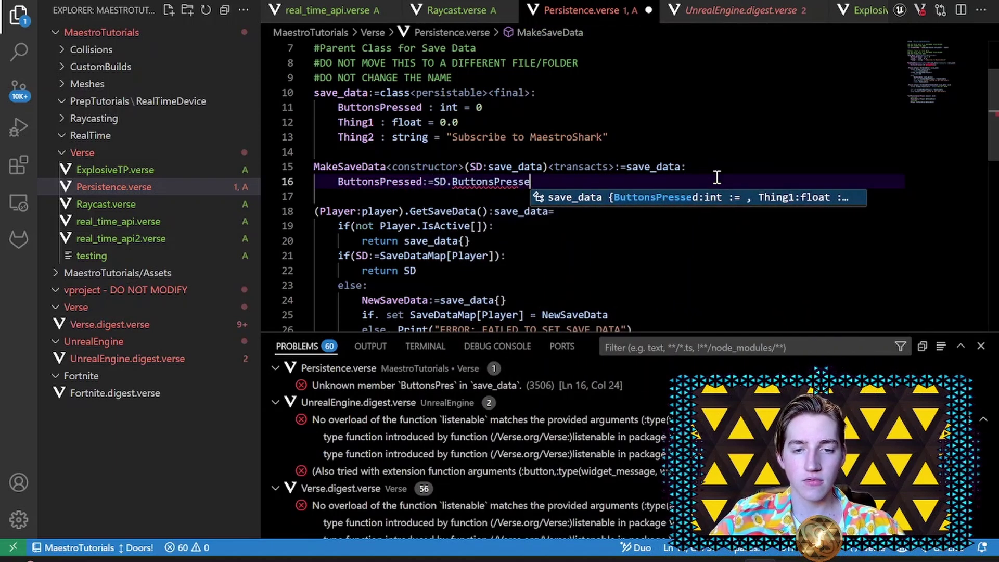
{"action": "key", "text": "Return"}
{"action": "type", "text": "Thing"}
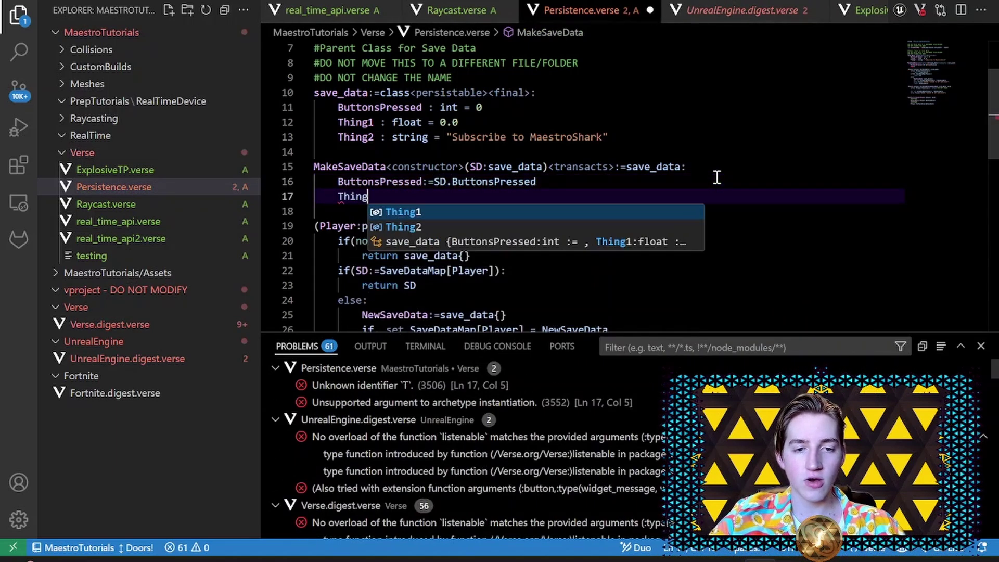
{"action": "type", "text": "1:=S"}
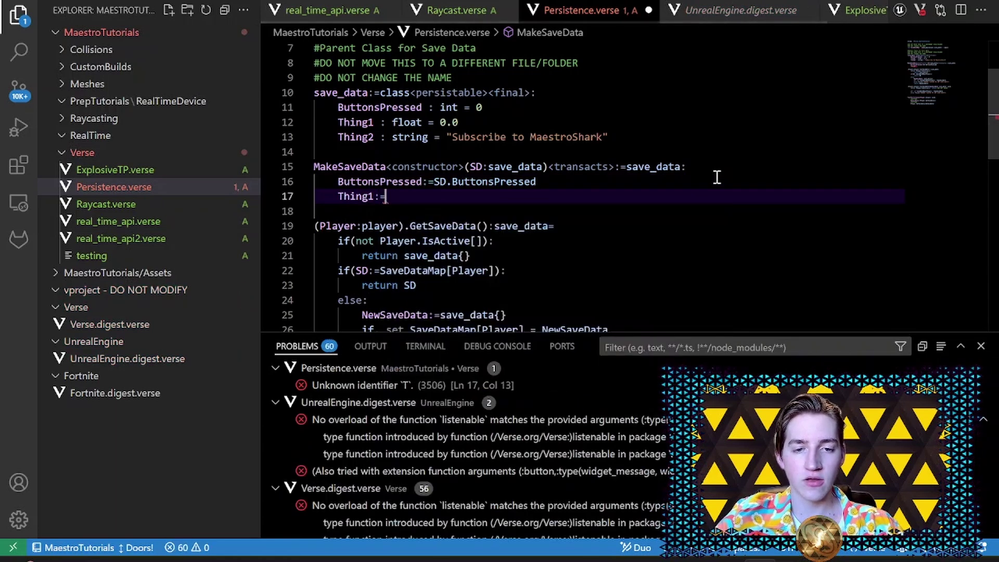
{"action": "type", "text": "D.Thing1"}
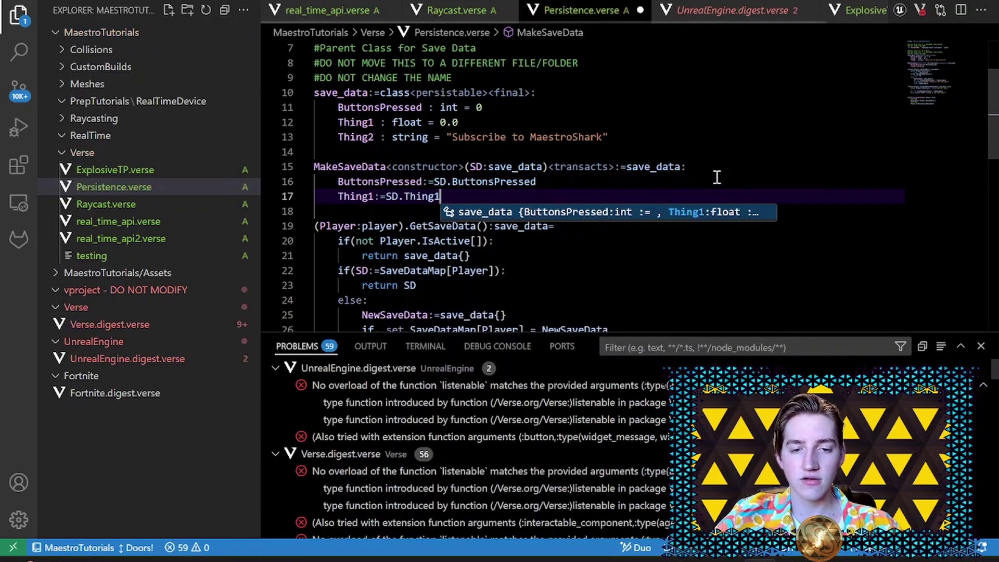
{"action": "key", "text": "Return"}
{"action": "type", "text": "Thing2"}
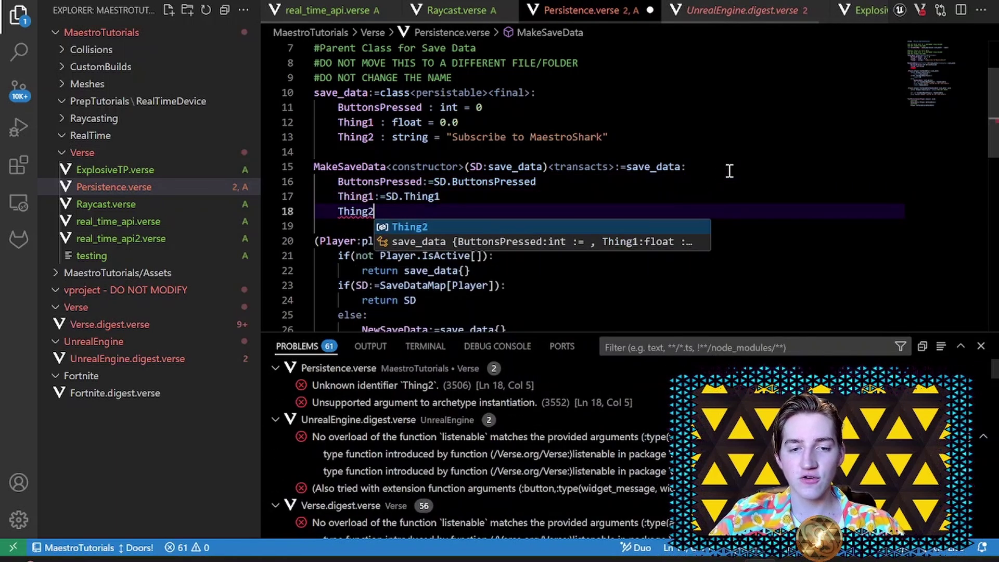
{"action": "type", "text": ":=SD."}
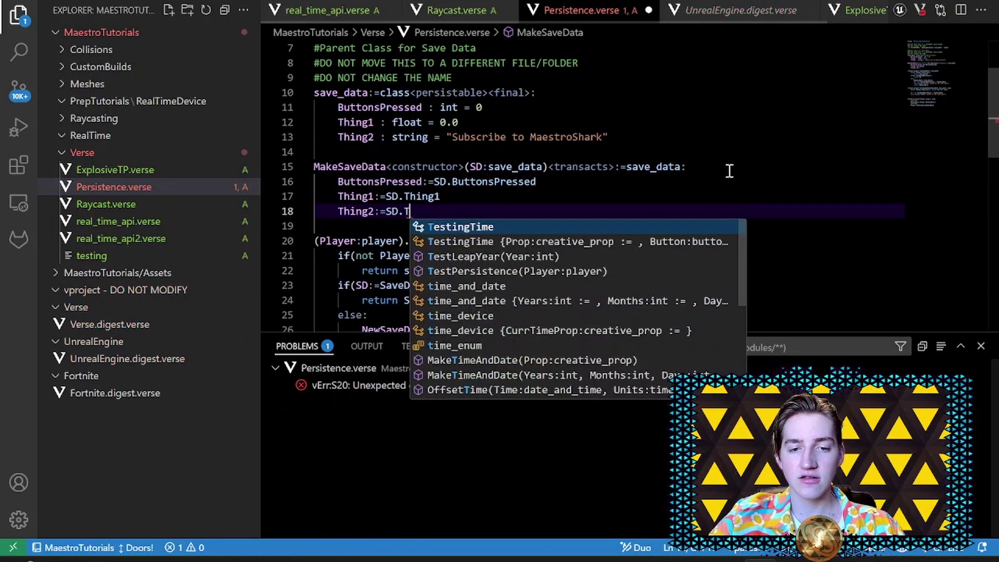
{"action": "type", "text": "Thing2"}
{"action": "key", "text": "ctrl+s"}
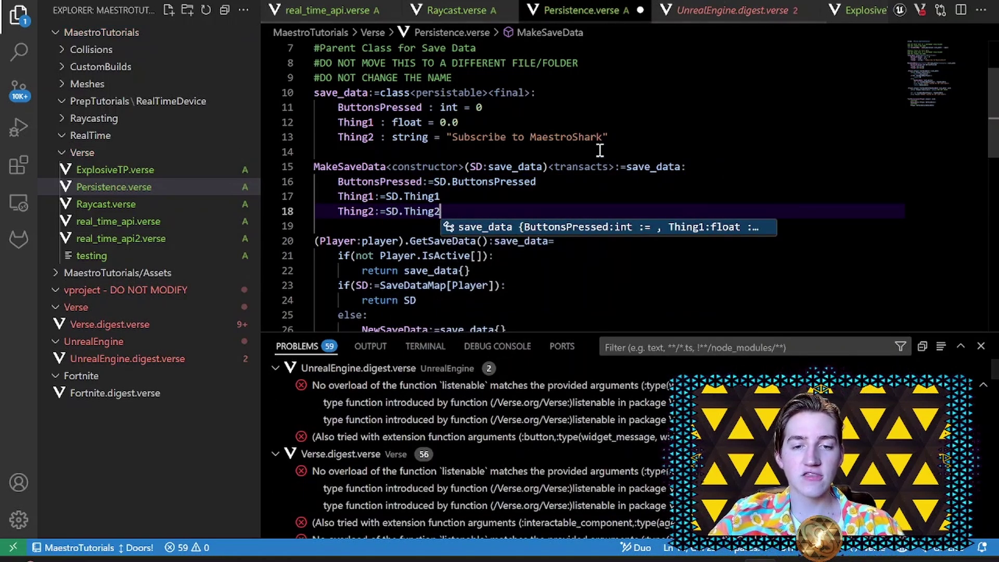
- Add the comment '#COPY ALL ELEMENTS INTO A NEW CLASS' on a line above MakeSaveData
{"action": "left_click", "coordinate": [593, 152]}
{"action": "key", "text": "Return"}
{"action": "key", "text": "ctrl+z"}
{"action": "key", "text": "Return"}
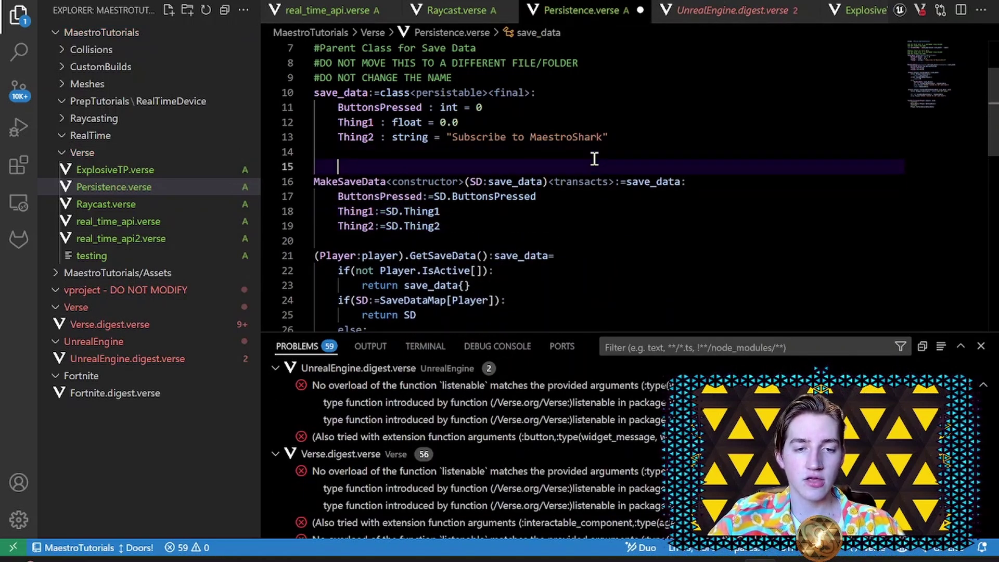
{"action": "type", "text": "#COPY ALL ELEMENTS INTO A NEW C"}
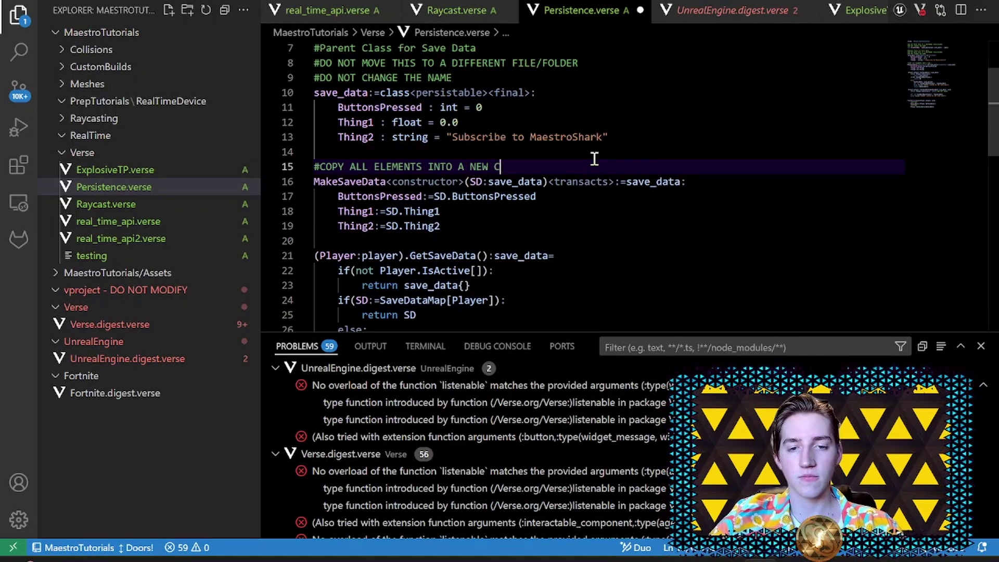
{"action": "type", "text": "LASS"}
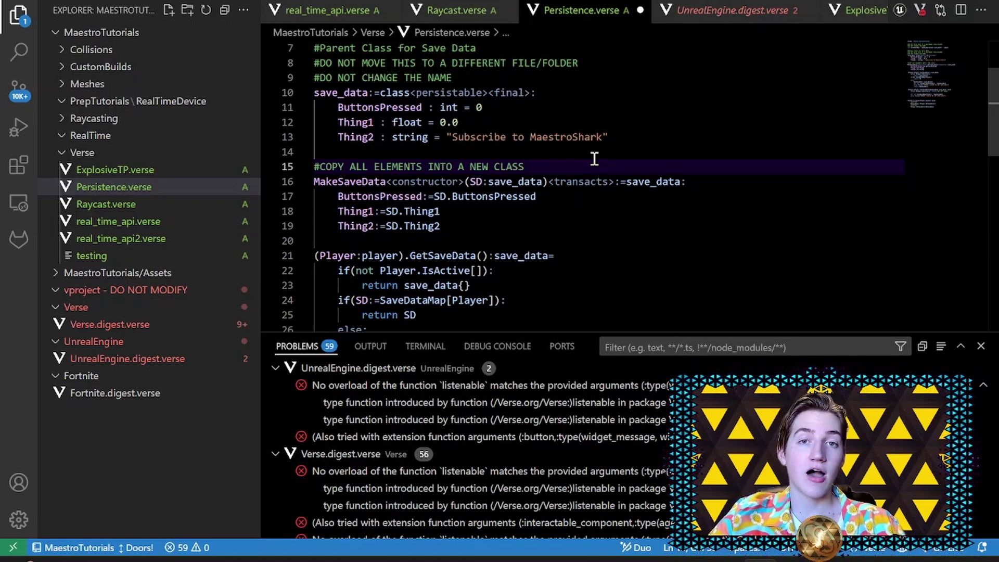
{"action": "scroll", "coordinate": [575, 191], "scroll_direction": "down", "scroll_amount": 5}
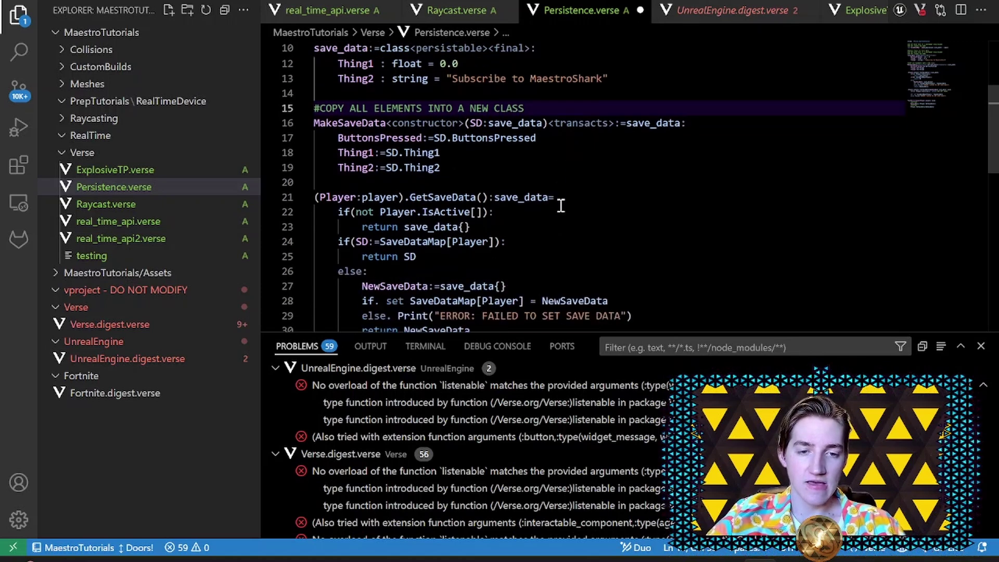
{"action": "scroll", "coordinate": [570, 191], "scroll_direction": "down", "scroll_amount": 5}
{"action": "scroll", "coordinate": [565, 191], "scroll_direction": "down", "scroll_amount": 3}
- Add 'using { /Fortnite.com/Devices }' on line 2 beneath the Simulation import
{"action": "left_click", "coordinate": [562, 194]}
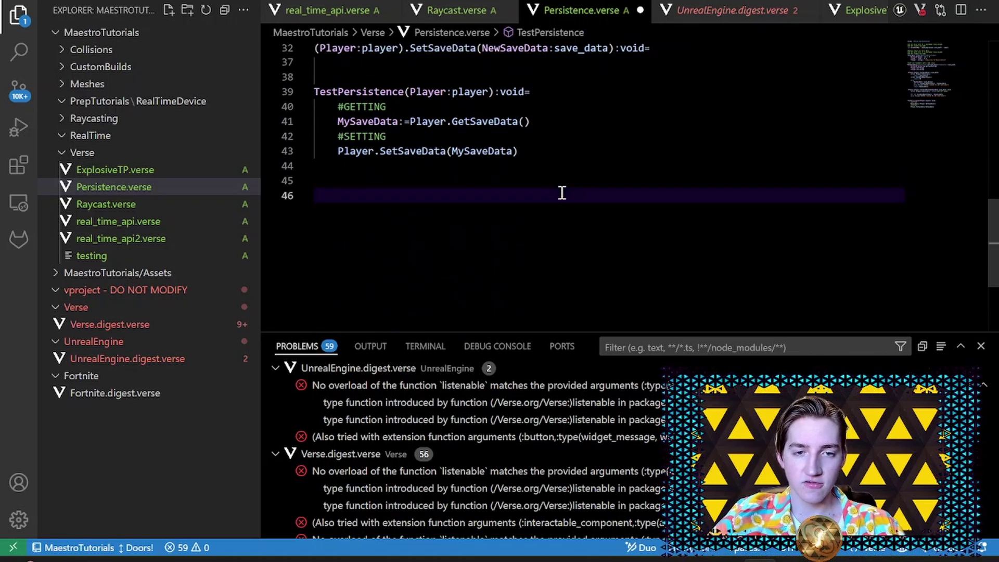
{"action": "scroll", "coordinate": [562, 194], "scroll_direction": "up", "scroll_amount": 5}
{"action": "scroll", "coordinate": [562, 172], "scroll_direction": "up", "scroll_amount": 8}
{"action": "left_click", "coordinate": [564, 62]}
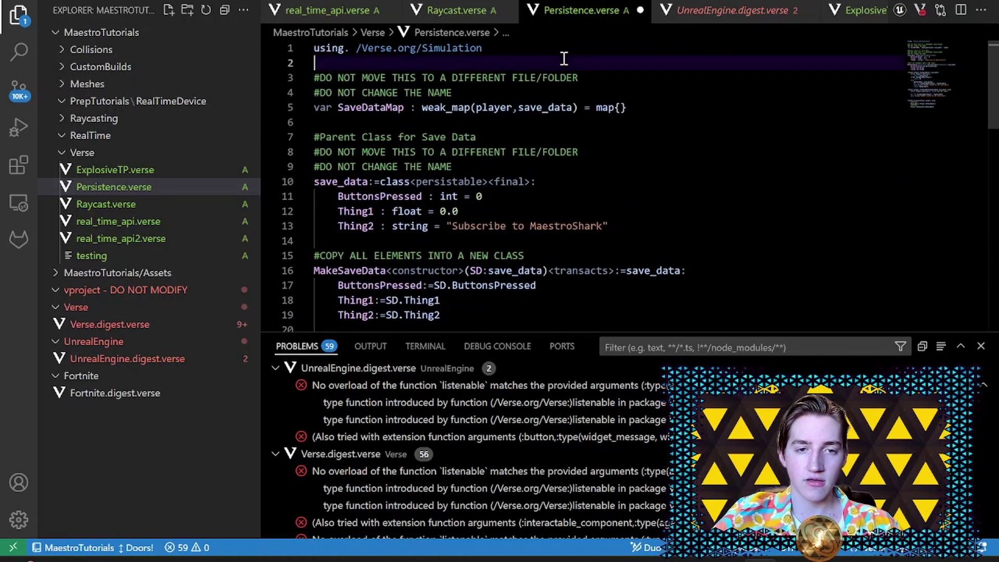
{"action": "type", "text": "using"}
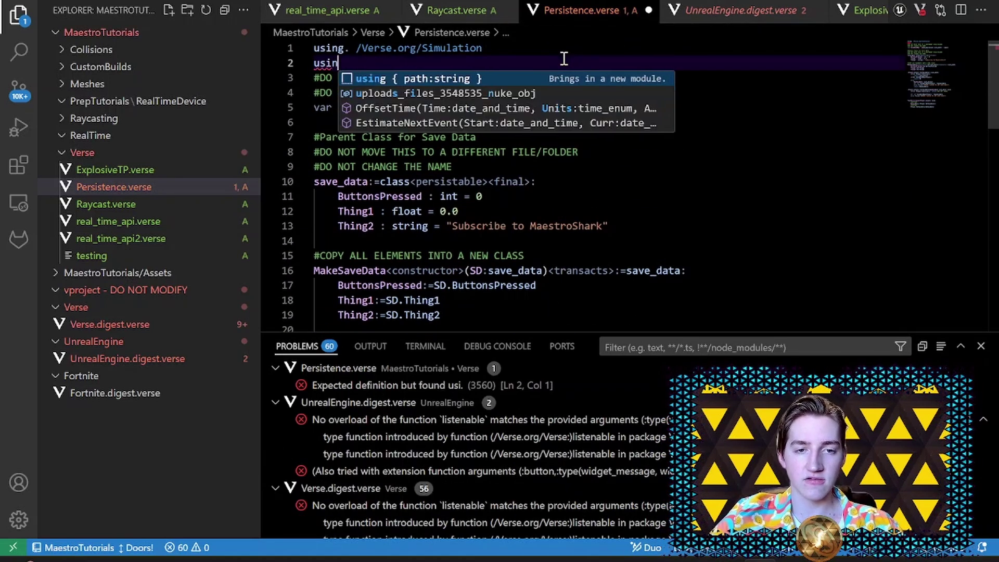
{"action": "type", "text": ". /Fo"}
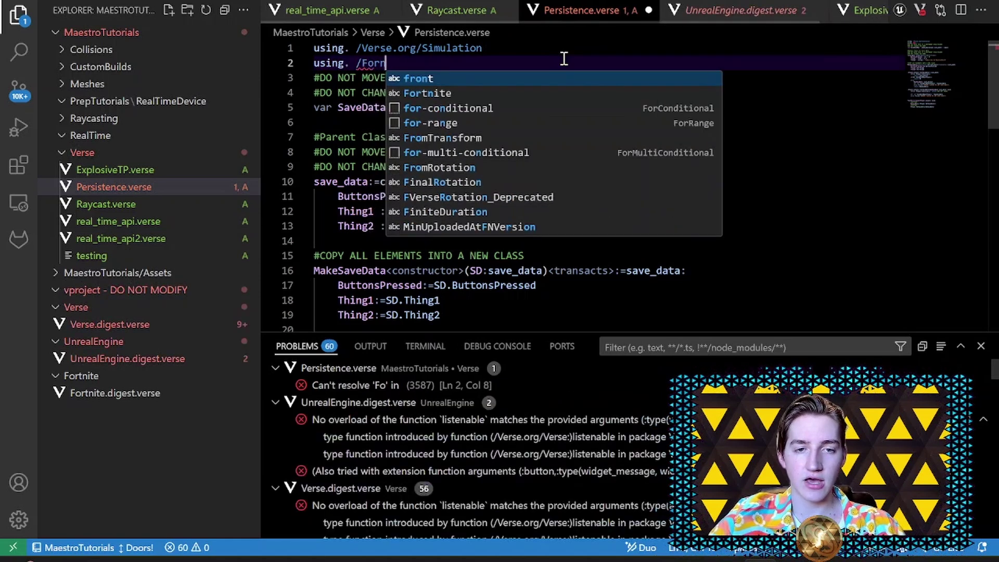
{"action": "type", "text": "r"}
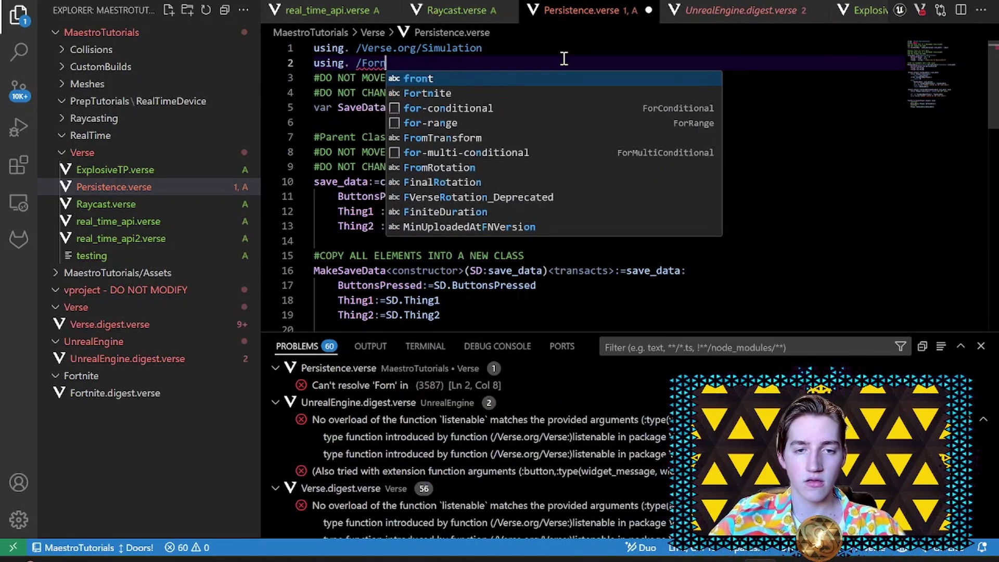
{"action": "type", "text": "tnite.com/Devic"}
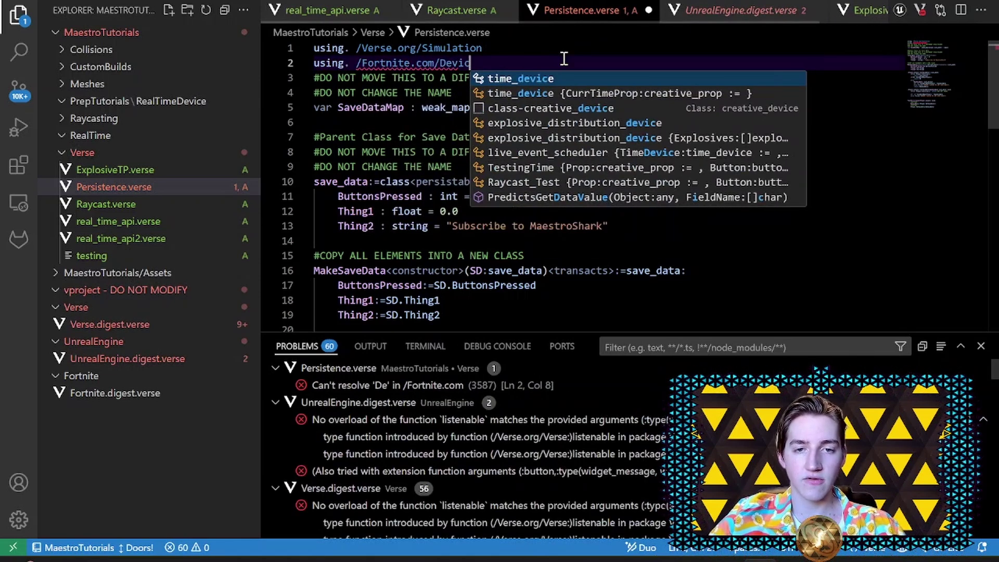
{"action": "type", "text": "es"}
- Declare persistent_button_counter := class(creative_device) at the end of Persistence.verse
{"action": "key", "text": "ctrl+End"}
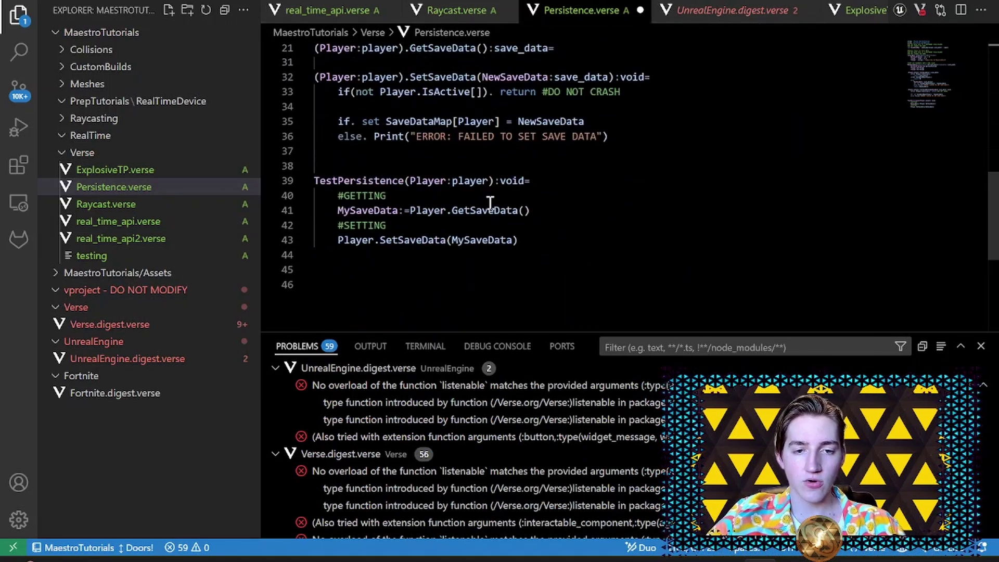
{"action": "key", "text": "Return"}
{"action": "key", "text": "Return"}
{"action": "key", "text": "BackSpace"}
{"action": "key", "text": "BackSpace"}
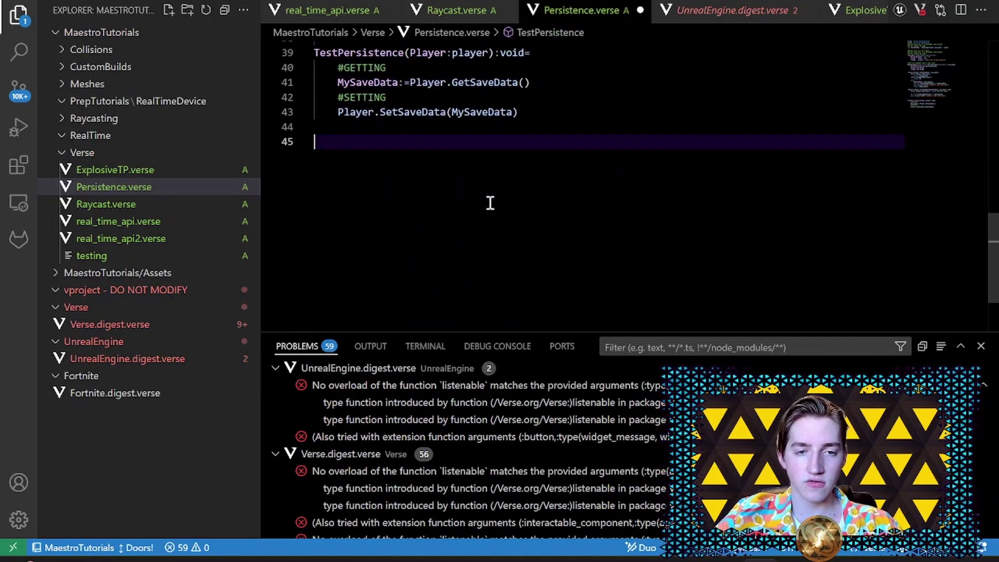
{"action": "type", "text": "pers"}
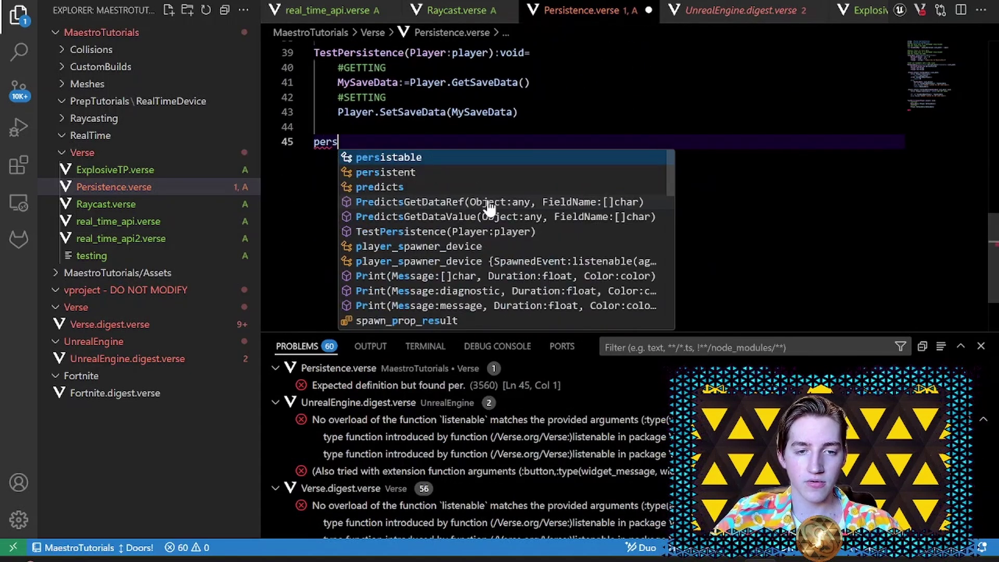
{"action": "type", "text": "istenc"}
{"action": "type", "text": "e"}
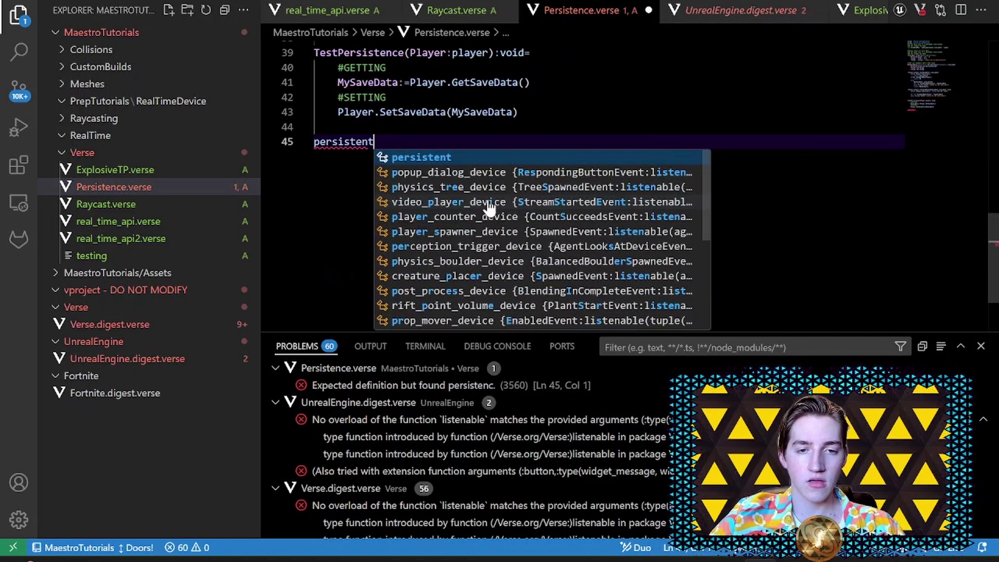
{"action": "key", "text": "BackSpace"}
{"action": "type", "text": "t_button-C"}
{"action": "key", "text": "BackSpace"}
{"action": "key", "text": "BackSpace"}
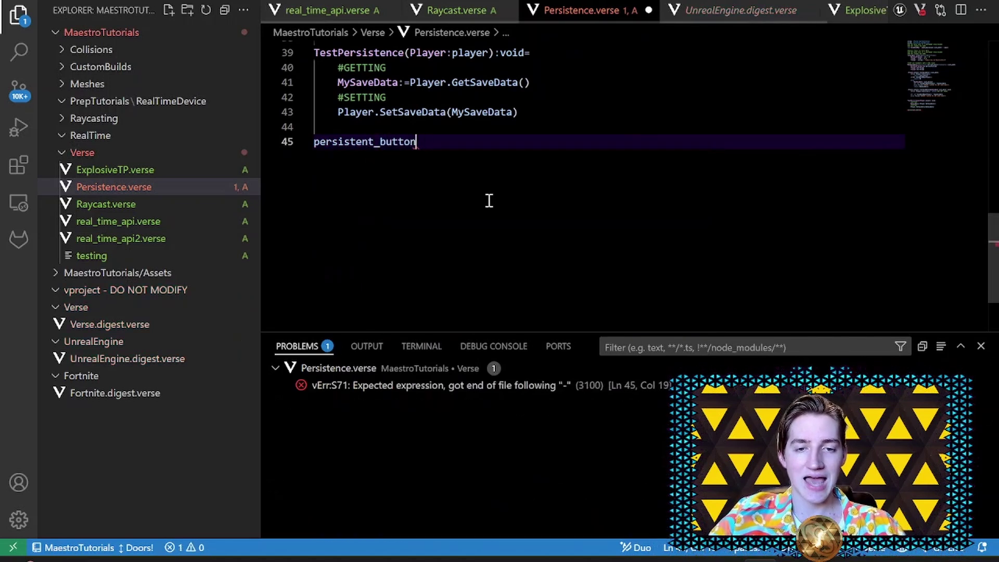
{"action": "type", "text": "_counter:=clas"}
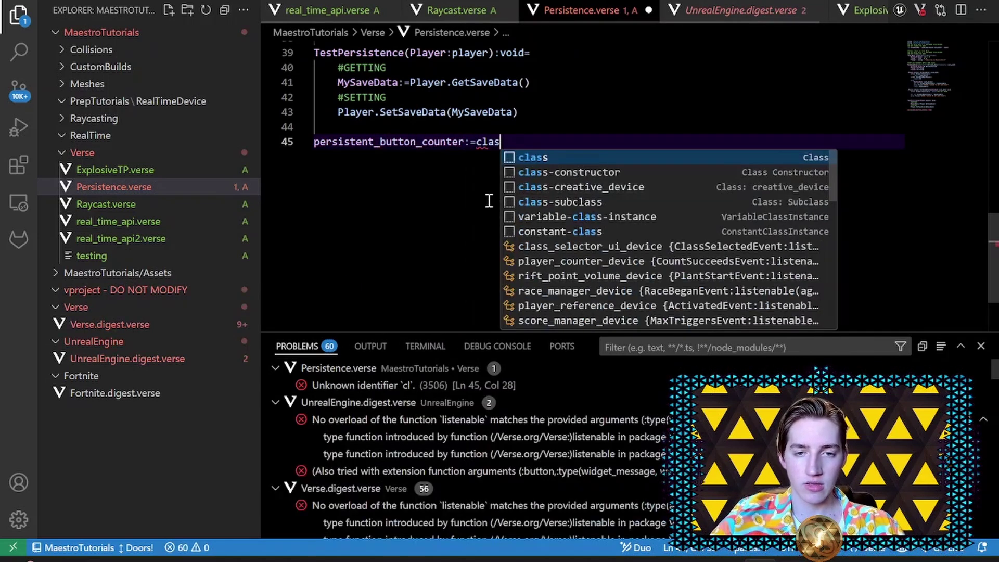
{"action": "type", "text": "s(creative_"}
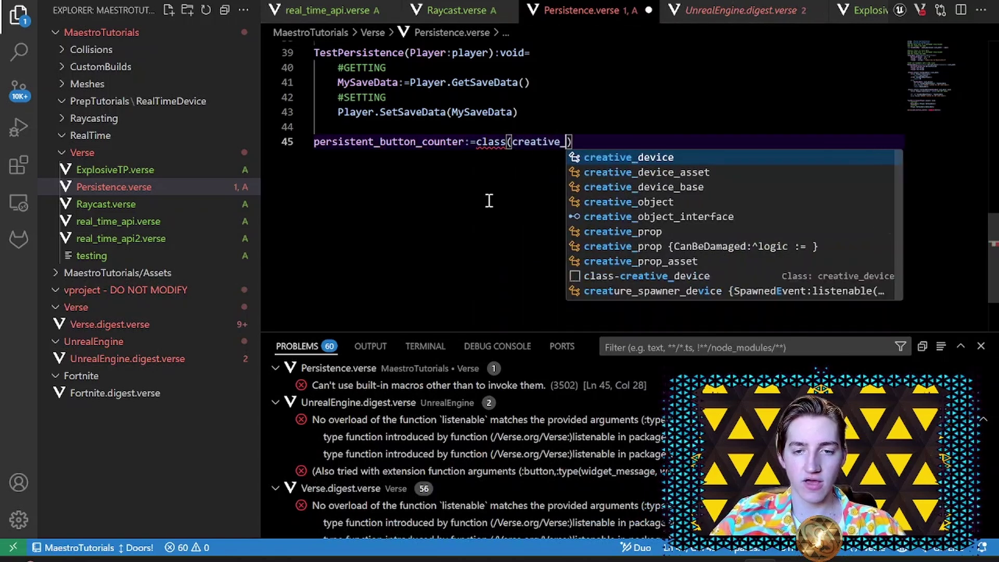
{"action": "type", "text": "device):"}
{"action": "key", "text": "Return"}
{"action": "type", "text": "@"}
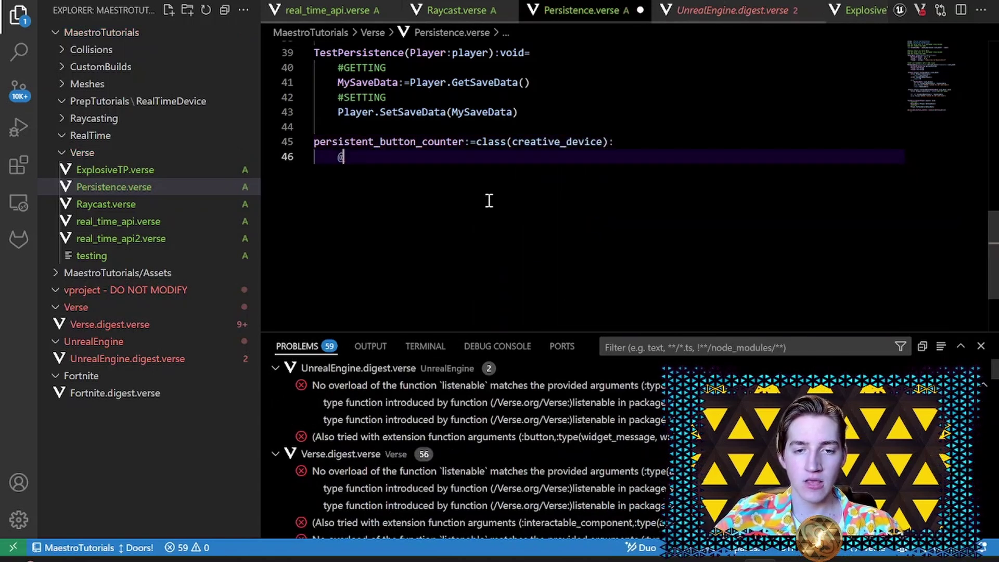
{"action": "type", "text": "editablle "}
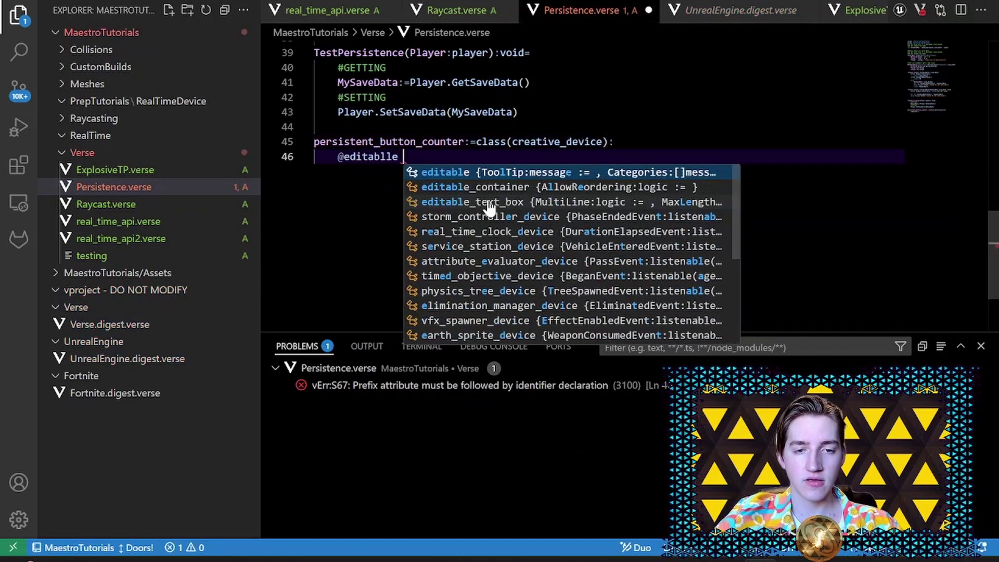
{"action": "key", "text": "BackSpace"}
{"action": "key", "text": "BackSpace"}
{"action": "key", "text": "BackSpace"}
{"action": "type", "text": "e But"}
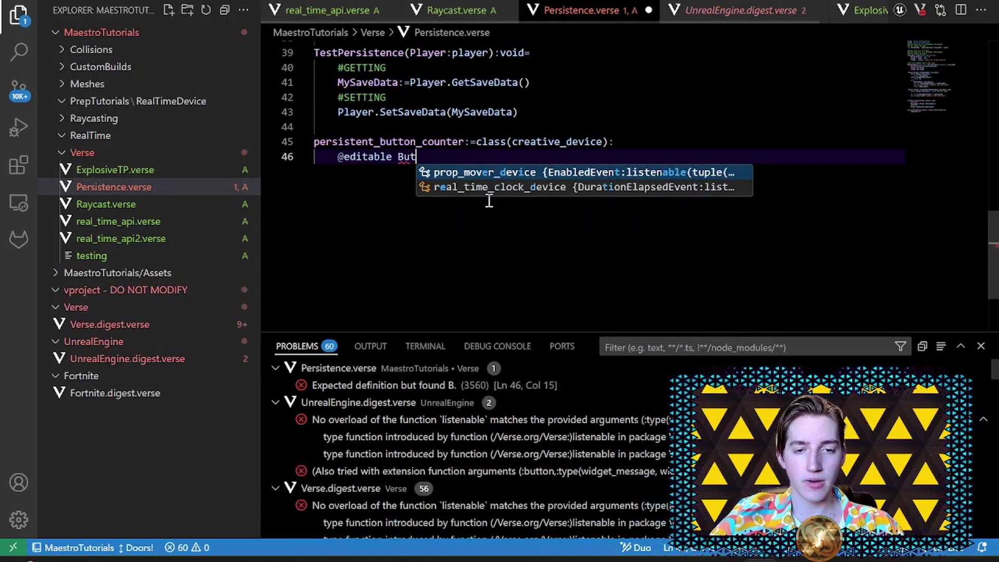
{"action": "type", "text": "ton : button_de"}
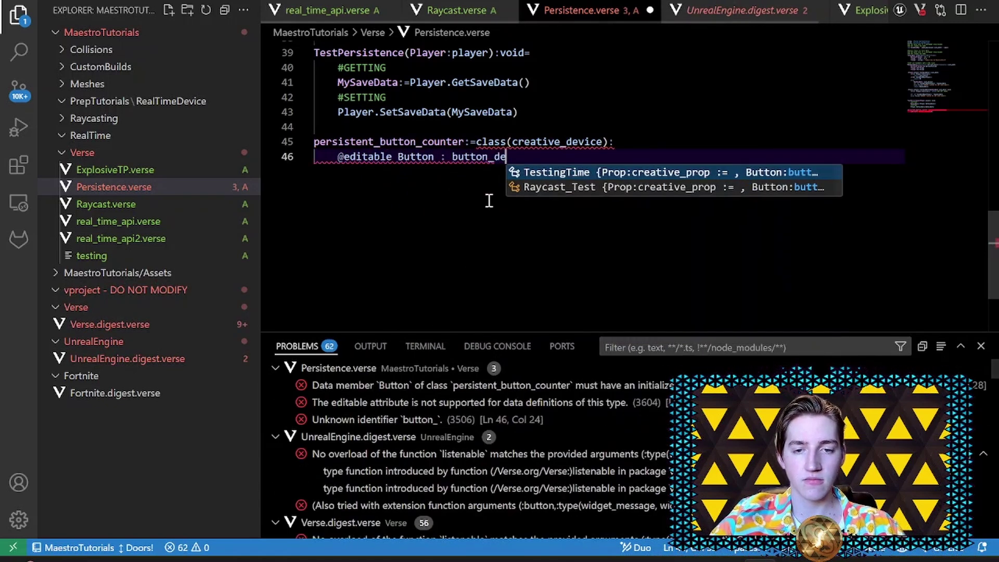
{"action": "type", "text": "vice = button_"}
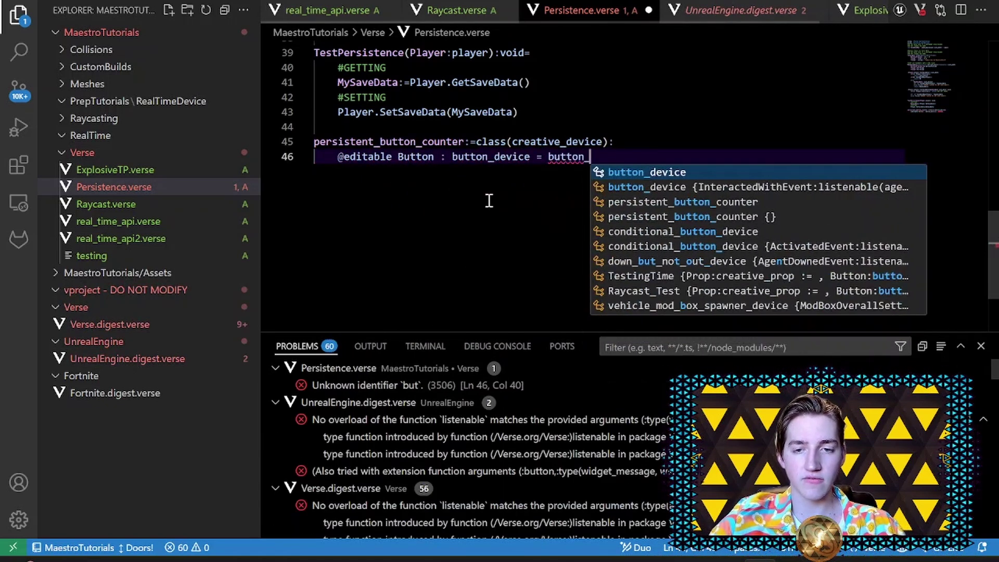
{"action": "type", "text": "device{}"}
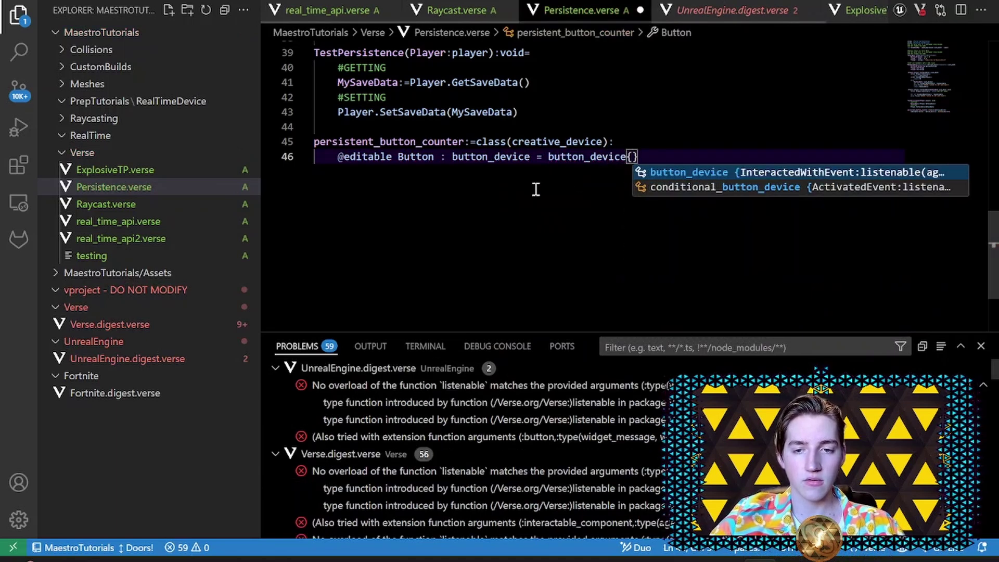
{"action": "key", "text": "Escape"}
{"action": "key", "text": "End"}
{"action": "key", "text": "Return"}
{"action": "key", "text": "Return"}
{"action": "type", "text": "OnB"}
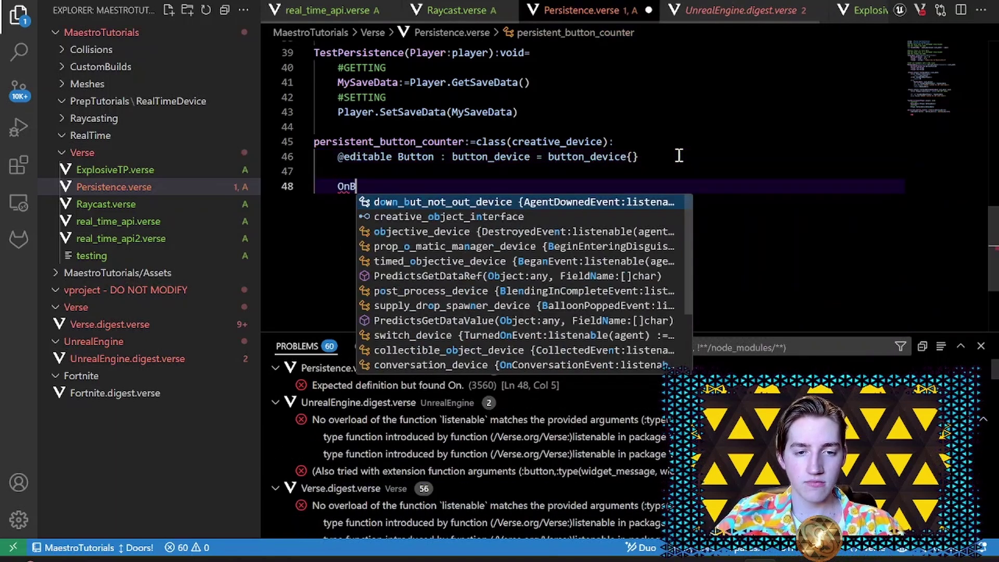
{"action": "type", "text": "egin<ov"}
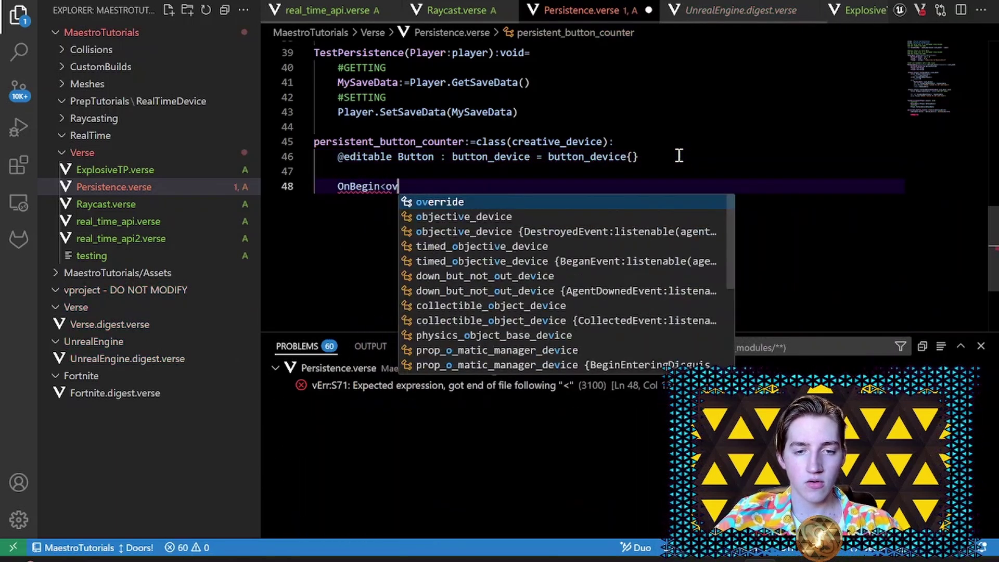
{"action": "type", "text": "erride>()<susp"}
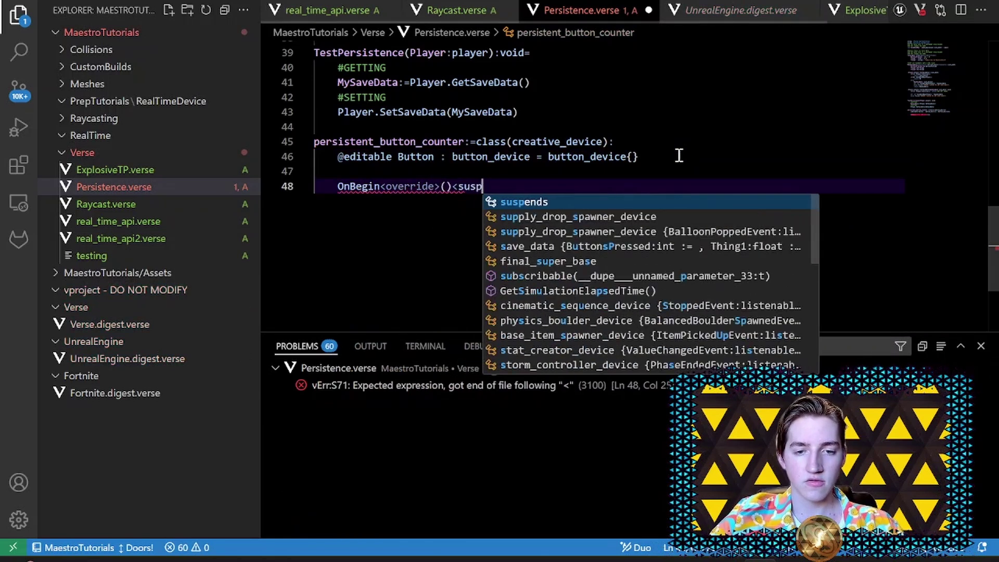
{"action": "type", "text": "ends>:void="}
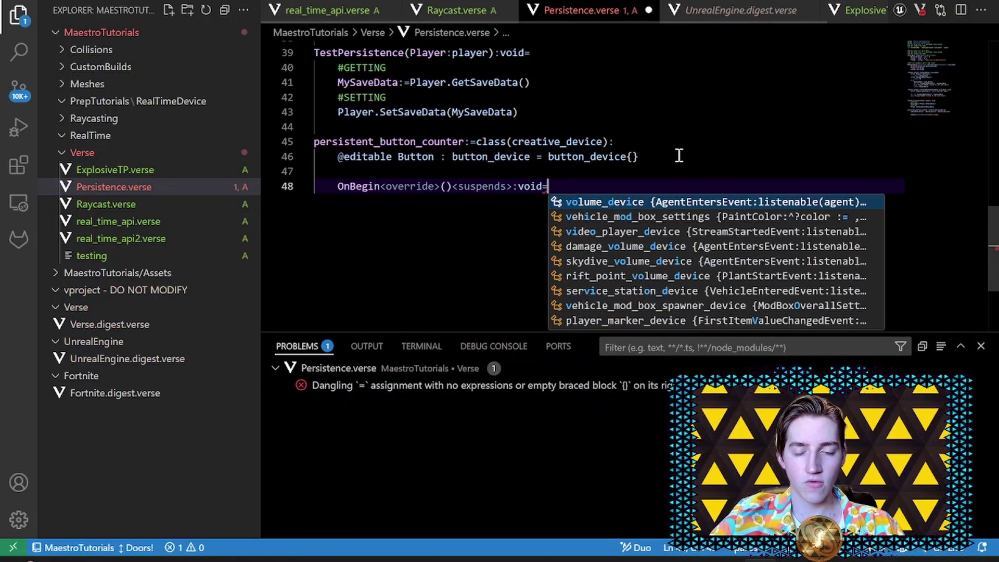
{"action": "key", "text": "Return"}
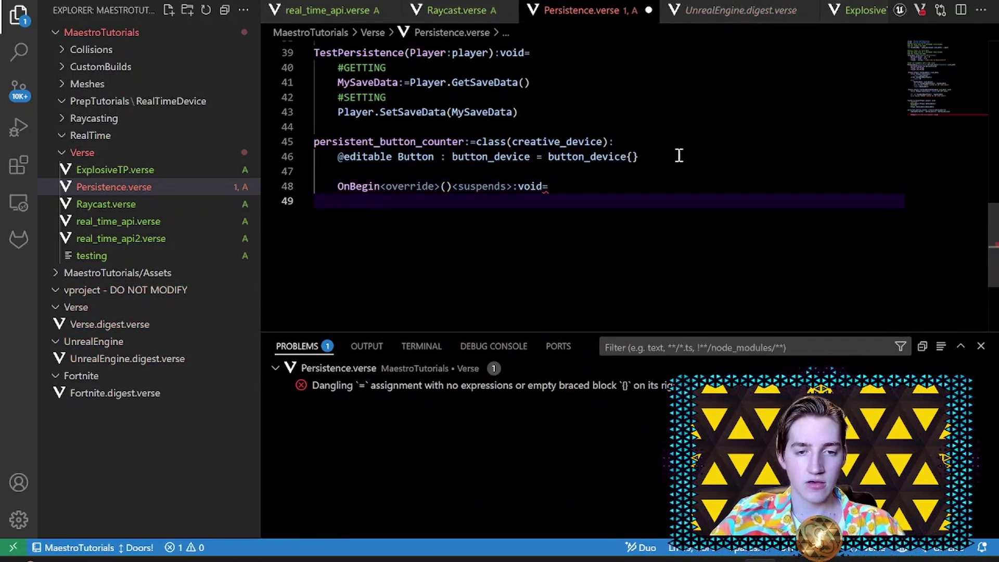
{"action": "type", "text": "Button.Intera"}
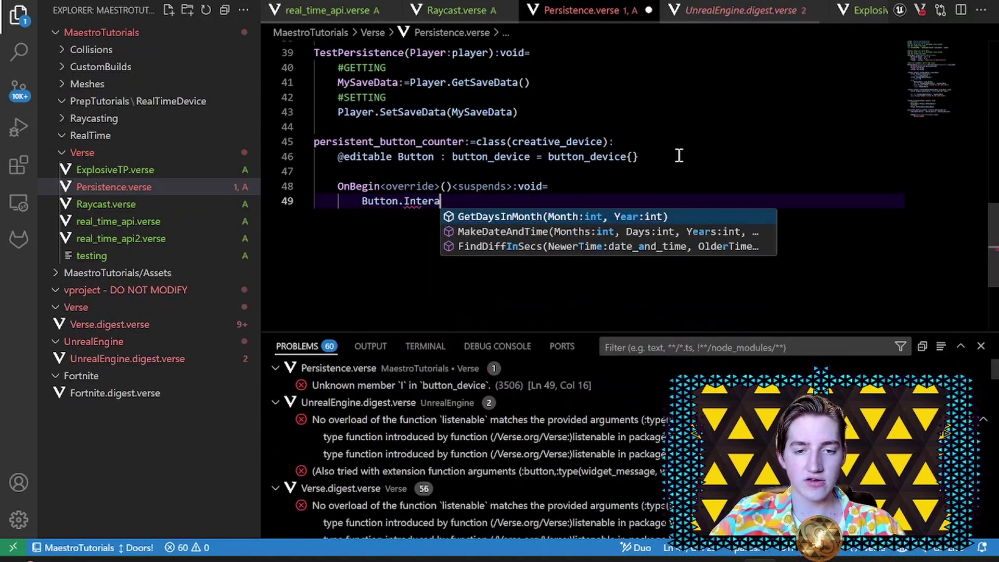
{"action": "type", "text": "ctedWithEv"}
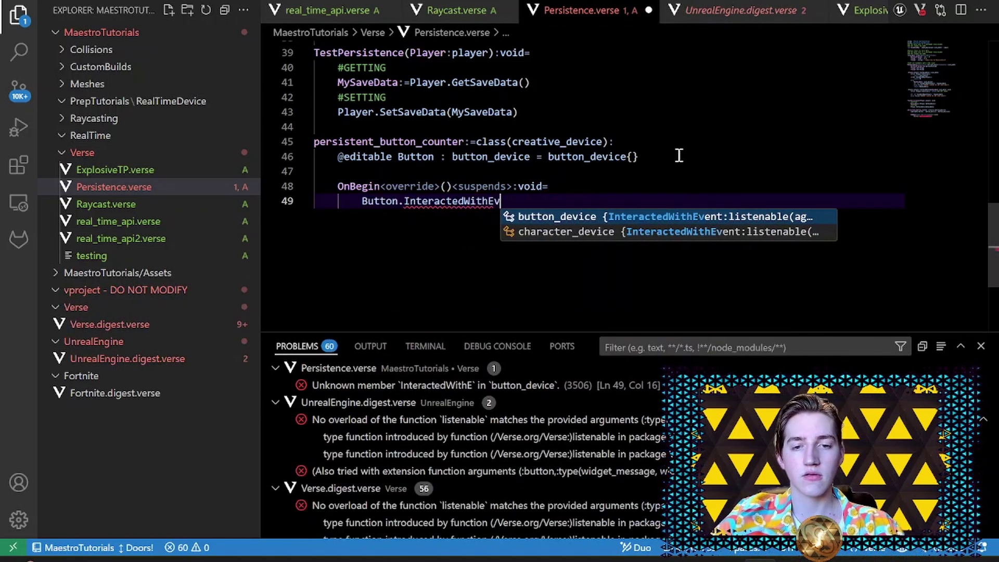
{"action": "type", "text": "ent.Subscribe"}
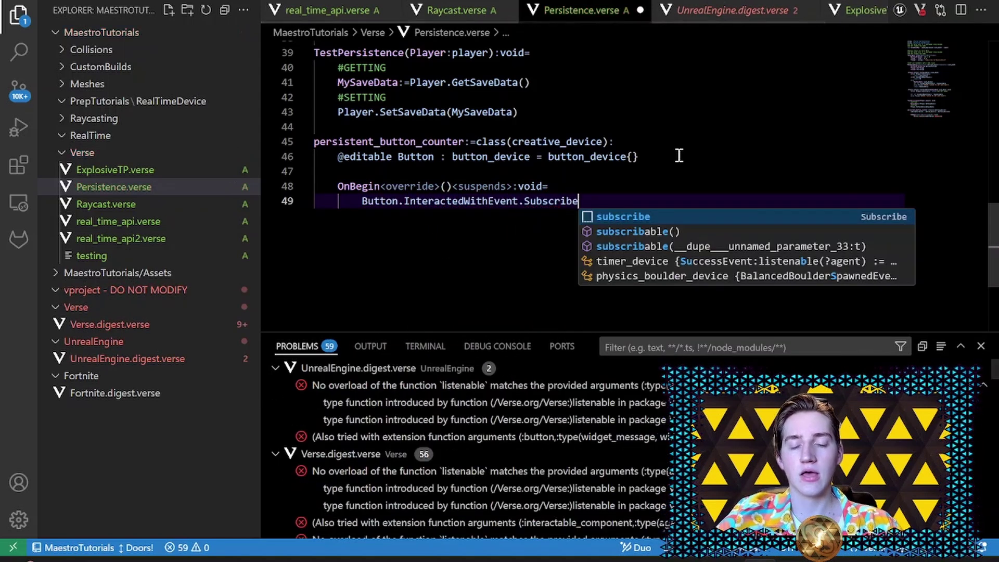
{"action": "type", "text": "(O"}
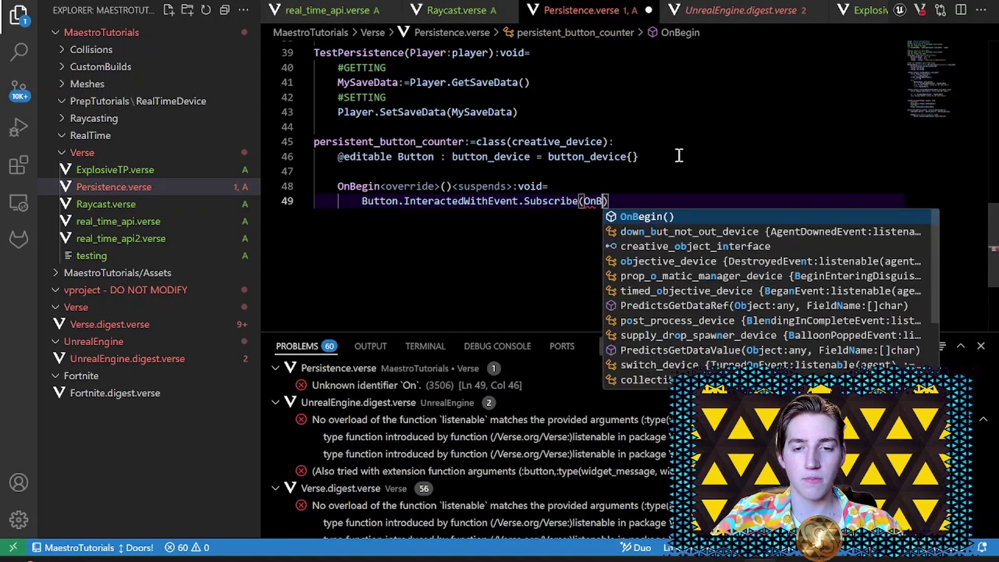
{"action": "type", "text": "nButtonPressed"}
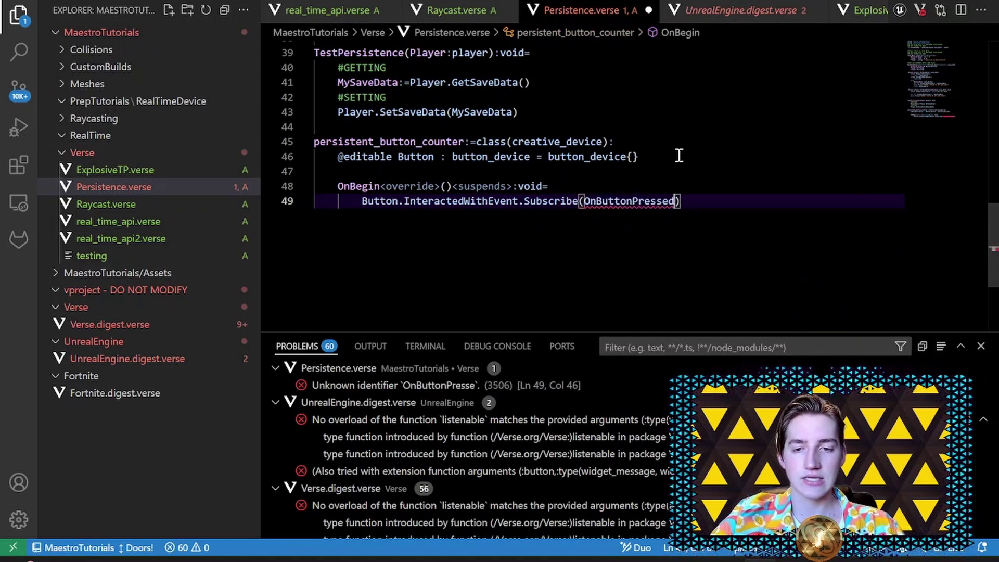
{"action": "key", "text": "Return"}
{"action": "key", "text": "Return"}
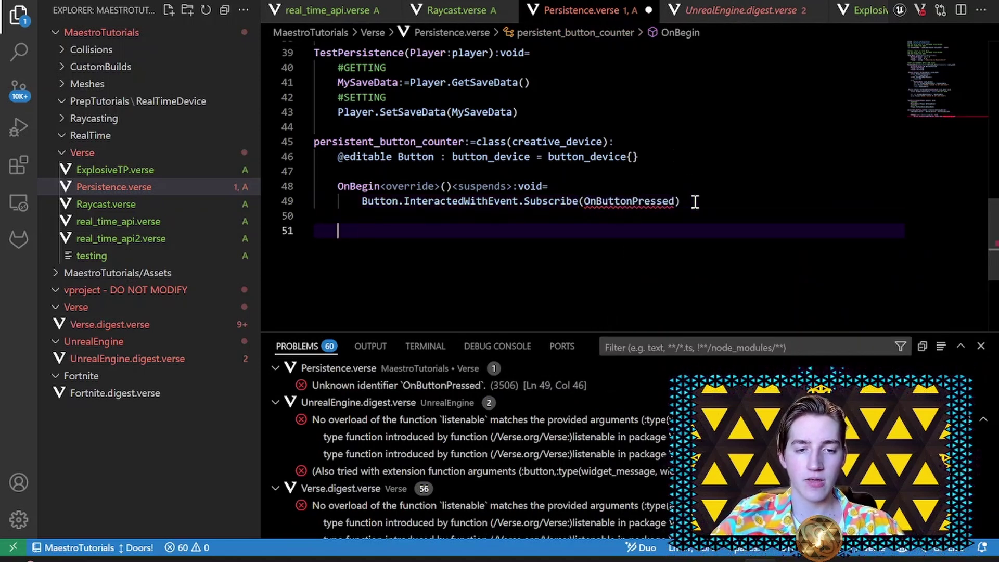
- Define OnButtonPressed(A:agent):void= with if(Player:=player[A]): converting the agent
{"action": "key", "text": "BackSpace"}
{"action": "type", "text": "OnButtonPress"}
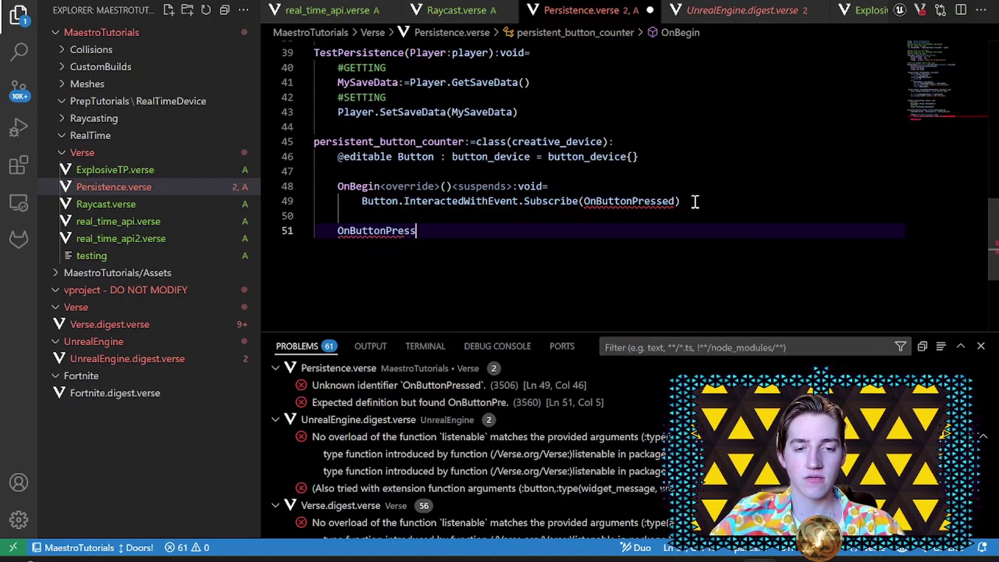
{"action": "type", "text": "ed(A:a"}
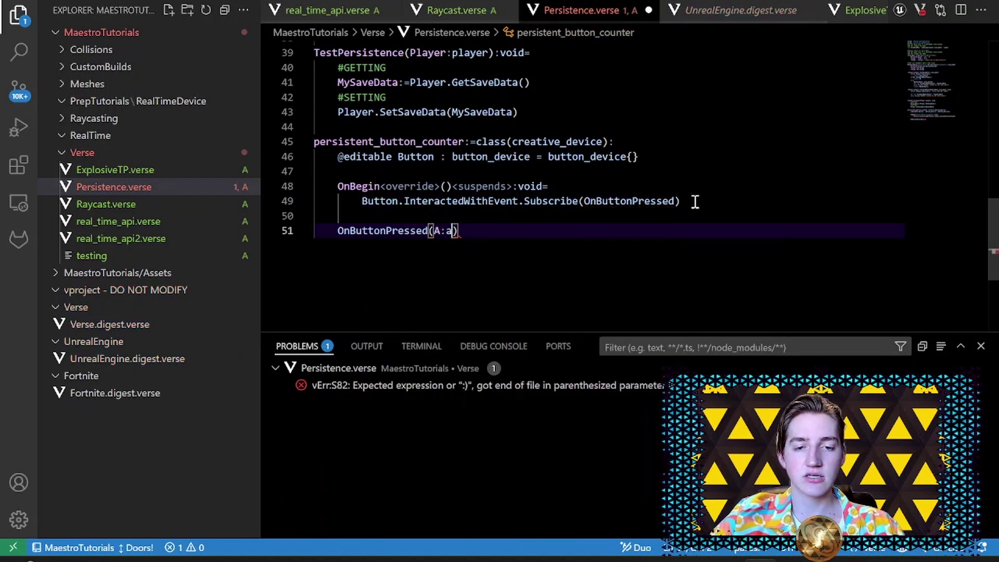
{"action": "type", "text": "gent"}
{"action": "key", "text": "End"}
{"action": "type", "text": ":"}
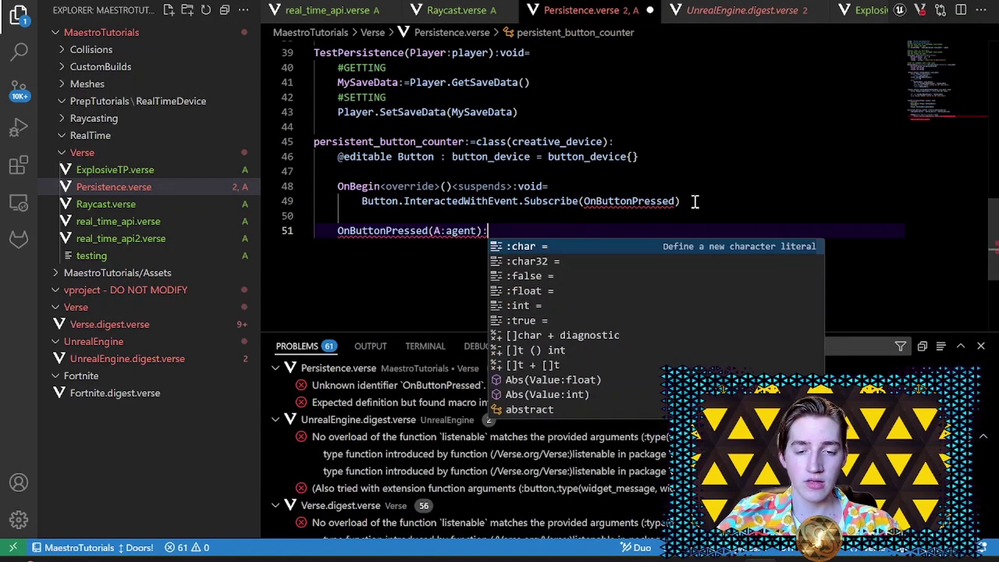
{"action": "type", "text": "void="}
{"action": "key", "text": "Return"}
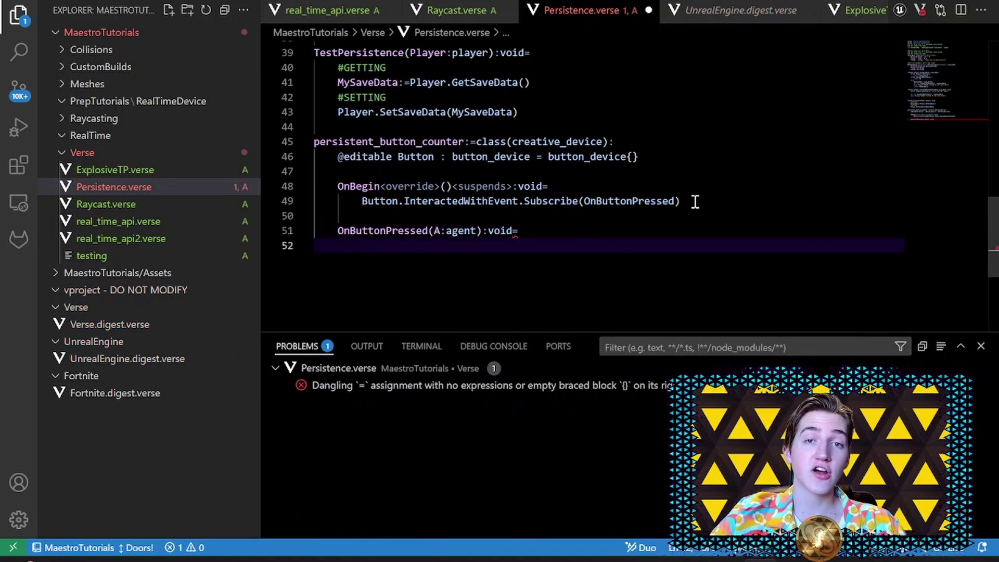
{"action": "type", "text": "if"}
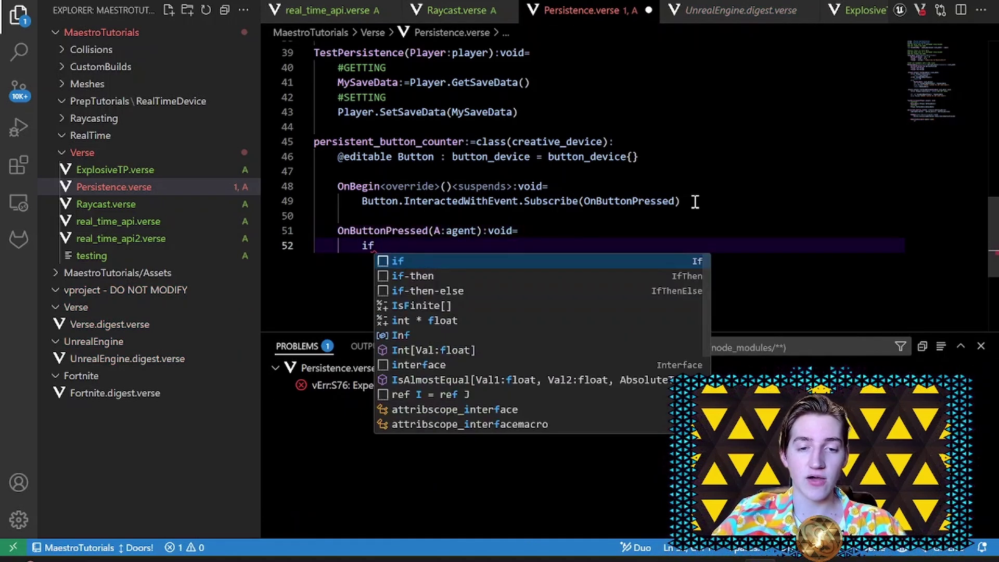
{"action": "type", "text": "(player"}
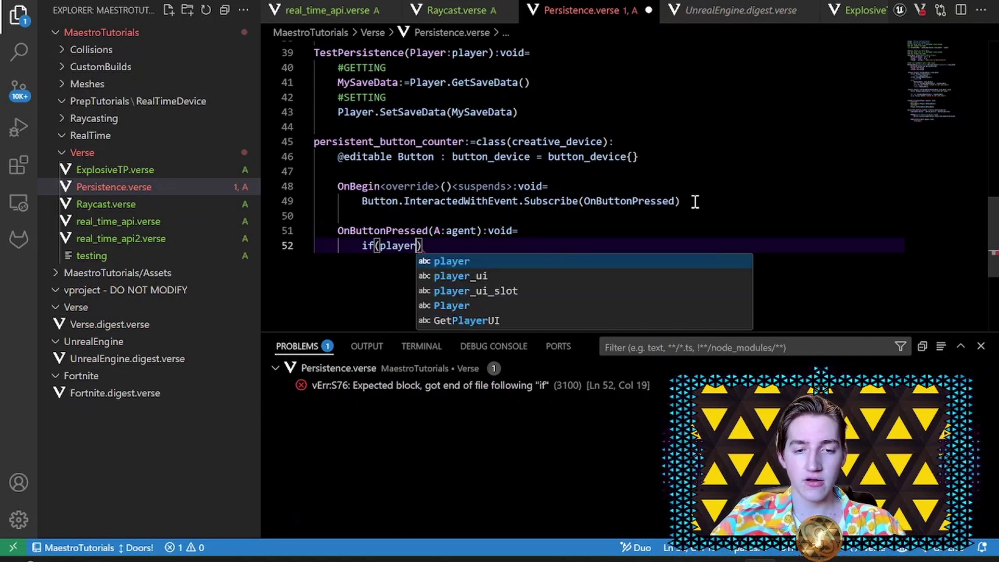
{"action": "type", "text": "[A"}
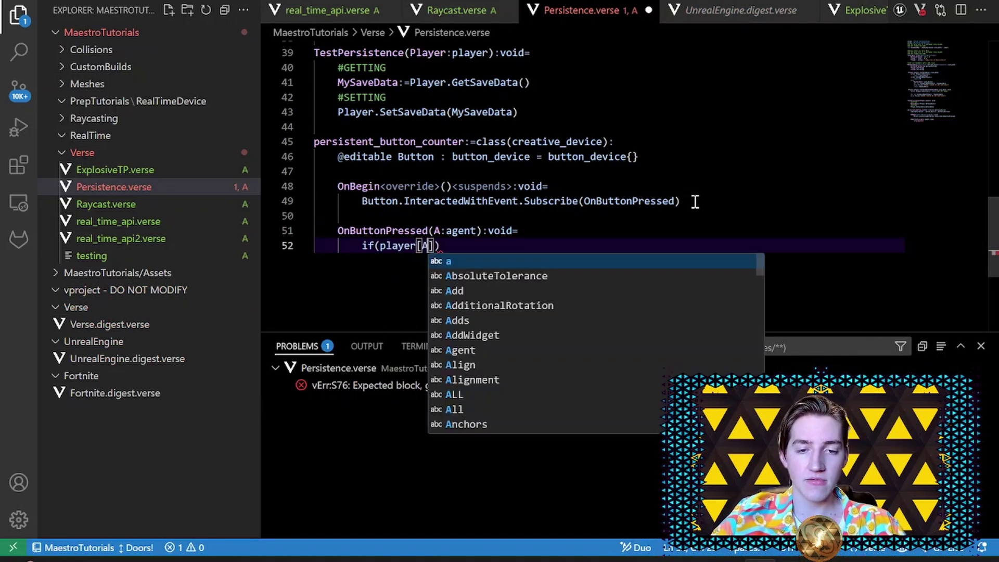
{"action": "left_click", "coordinate": [379, 245]}
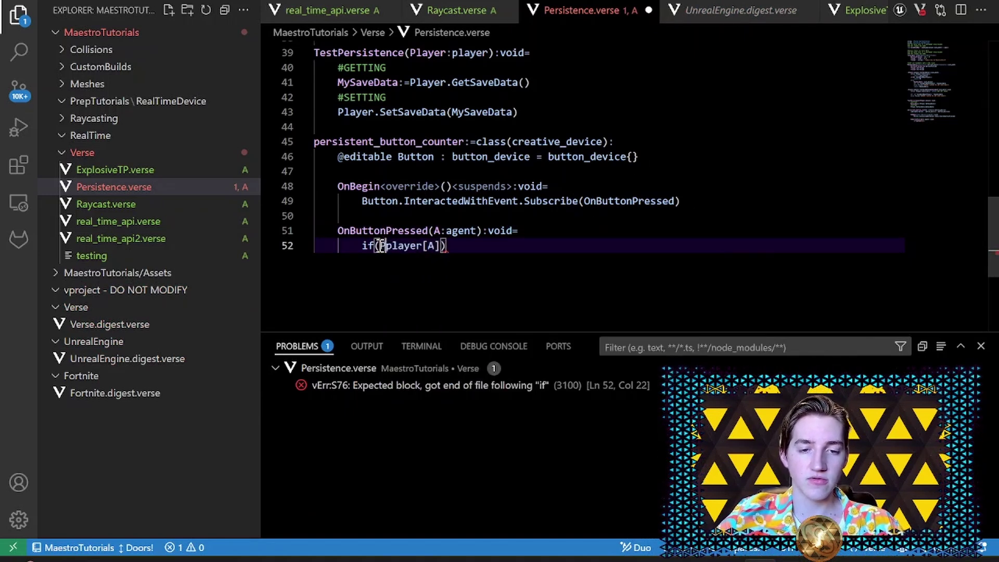
{"action": "type", "text": "Player:="}
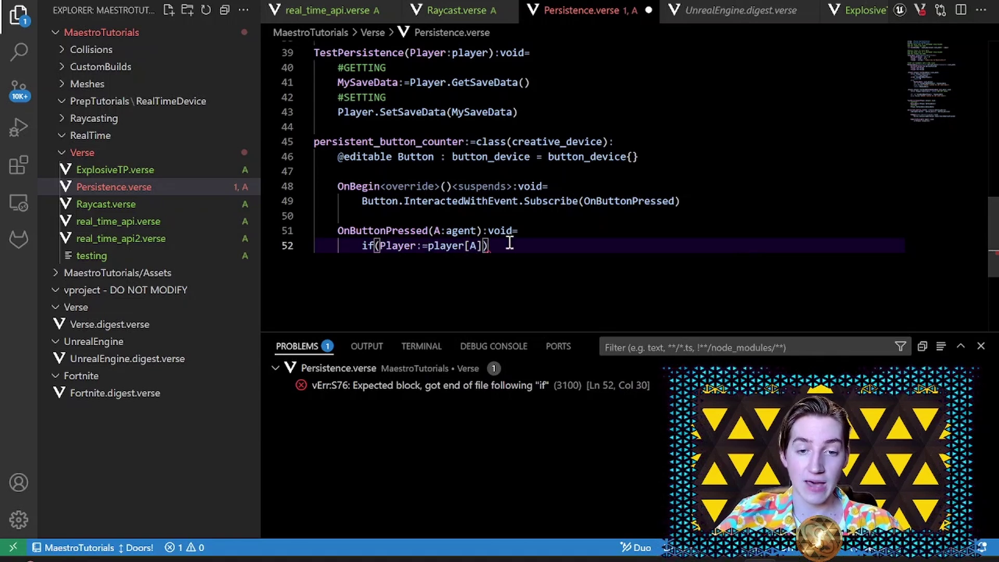
{"action": "type", "text": ":"}
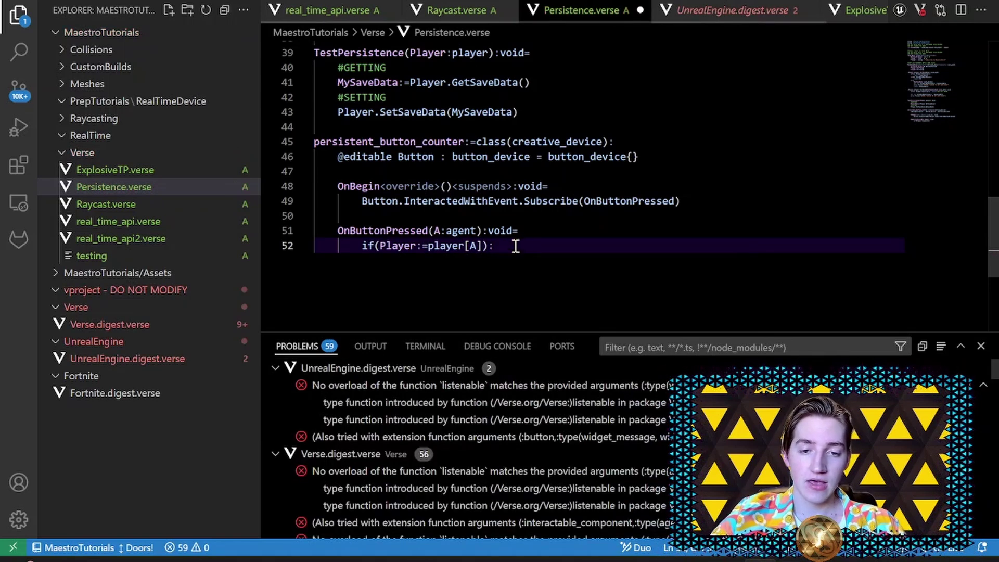
- Insert the comment #Convert the agent to a player above the if line
{"action": "left_click", "coordinate": [547, 230]}
{"action": "key", "text": "Return"}
{"action": "type", "text": "#Convert the agent to a player"}
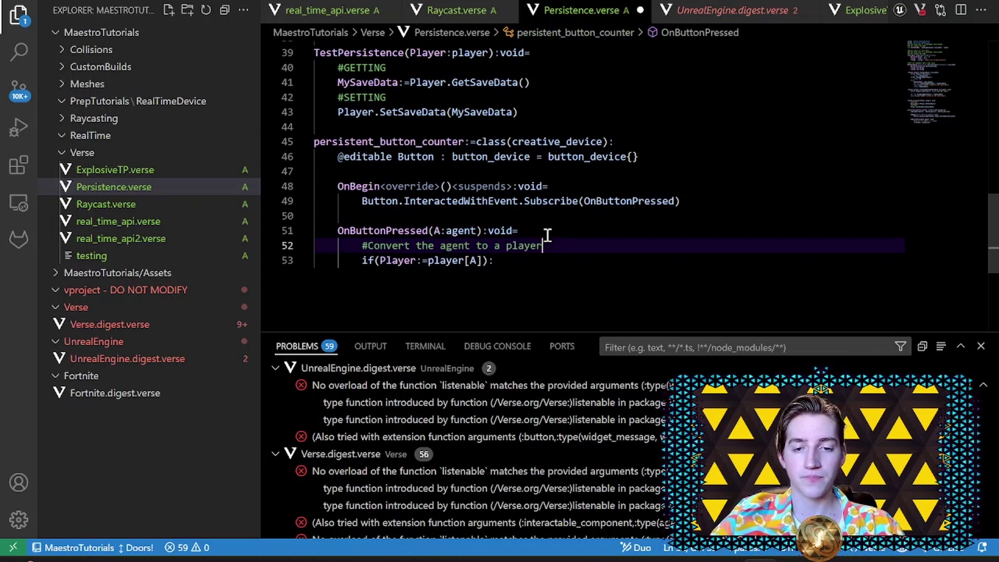
{"action": "left_click", "coordinate": [533, 266]}
- Write SD:=Player.GetSaveData() inside the if and begin NewSD:=save_data: below it
{"action": "key", "text": "Return"}
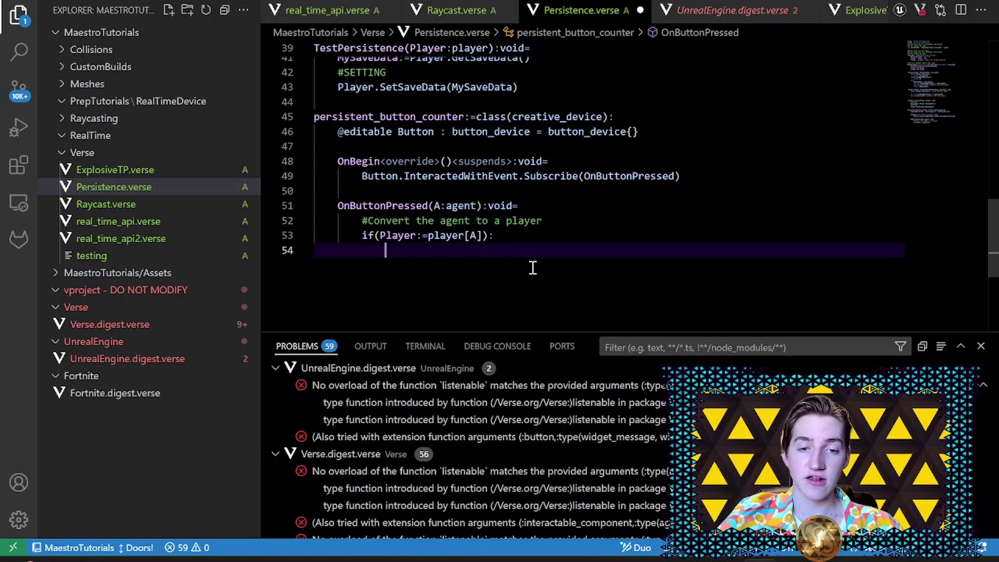
{"action": "type", "text": "Player."}
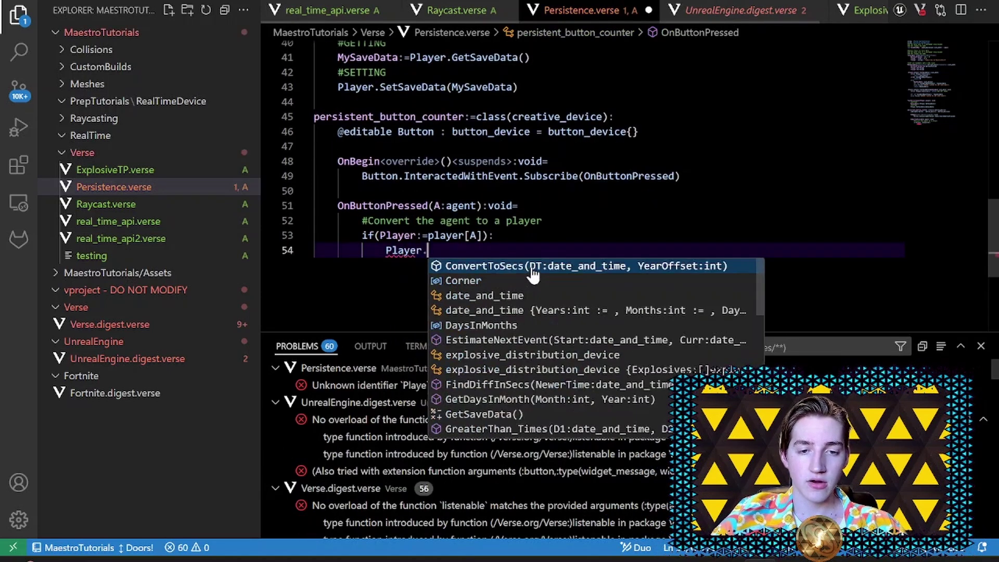
{"action": "type", "text": "GetSaveData("}
{"action": "key", "text": "ctrl+s"}
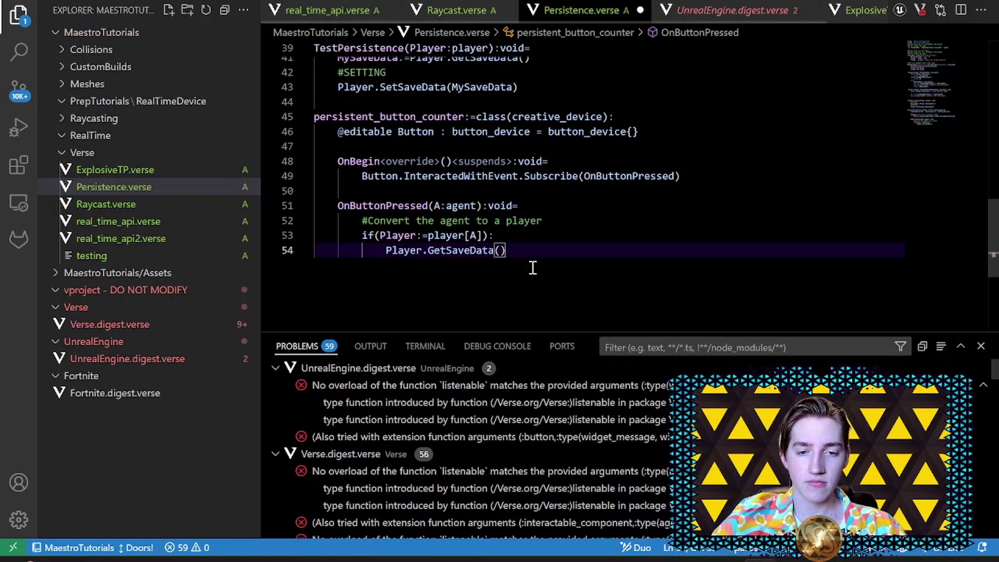
{"action": "left_click", "coordinate": [385, 251]}
{"action": "type", "text": "SD"}
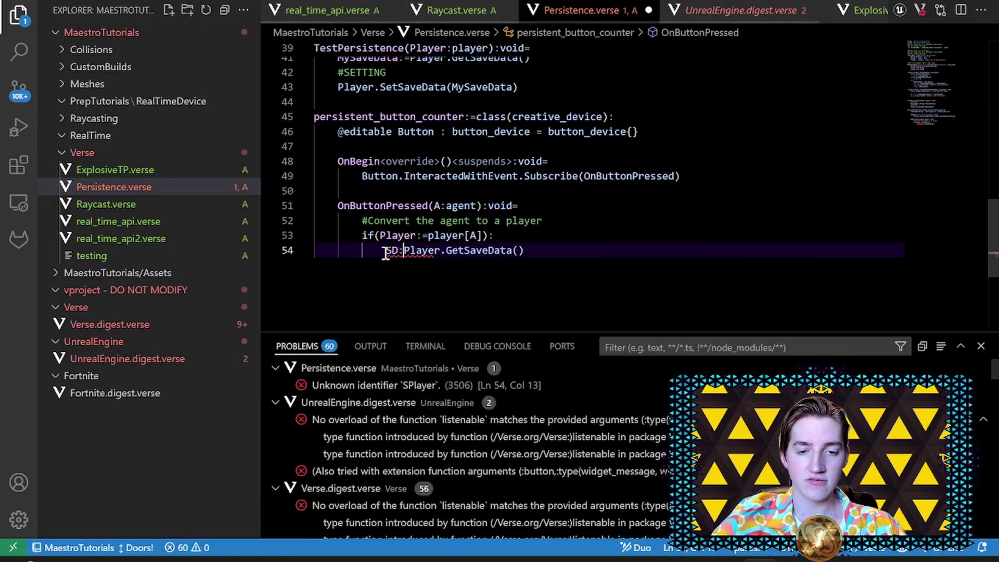
{"action": "type", "text": ":="}
{"action": "key", "text": "Return"}
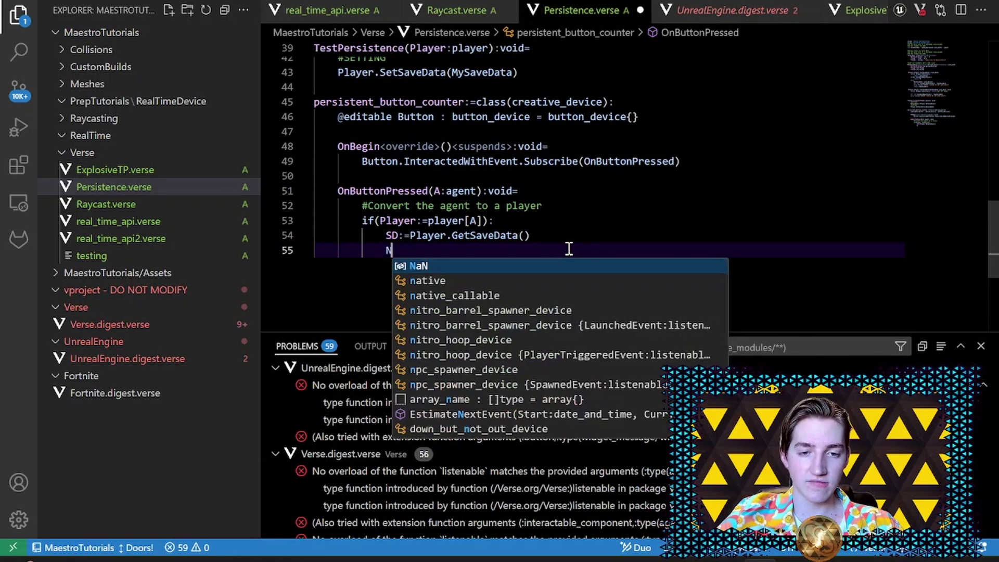
{"action": "type", "text": "NewSD:="}
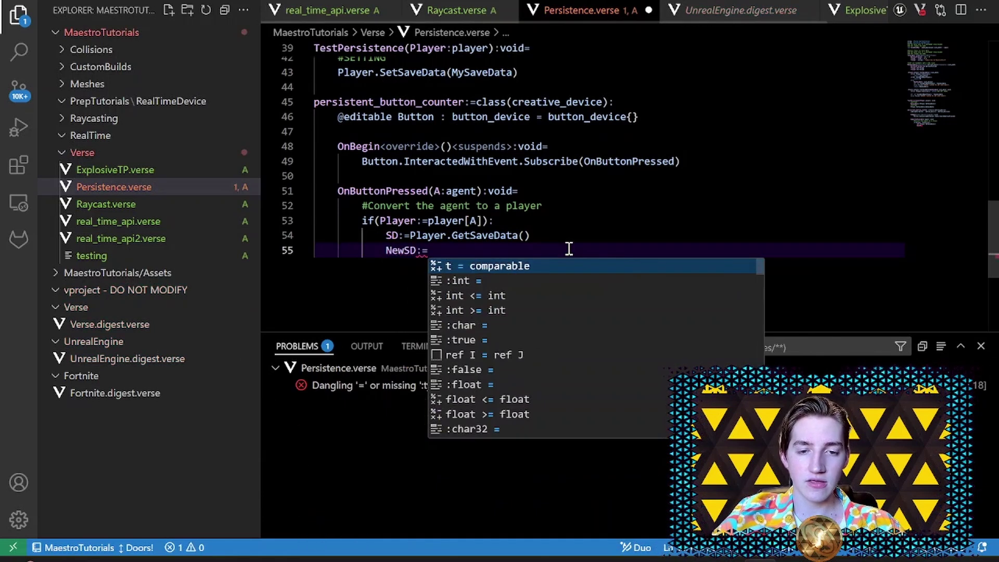
{"action": "type", "text": "save_data"}
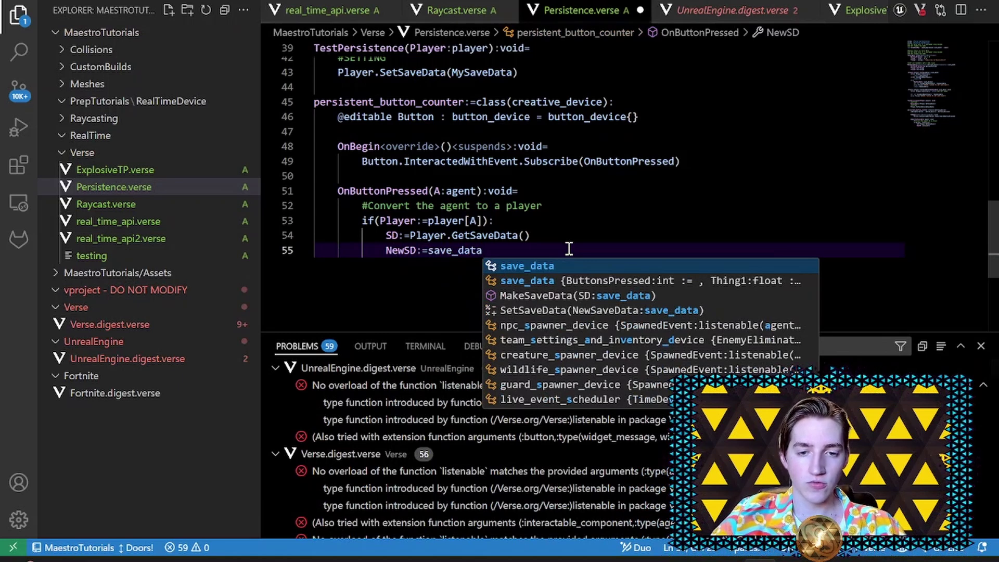
{"action": "type", "text": ":"}
{"action": "key", "text": "Return"}
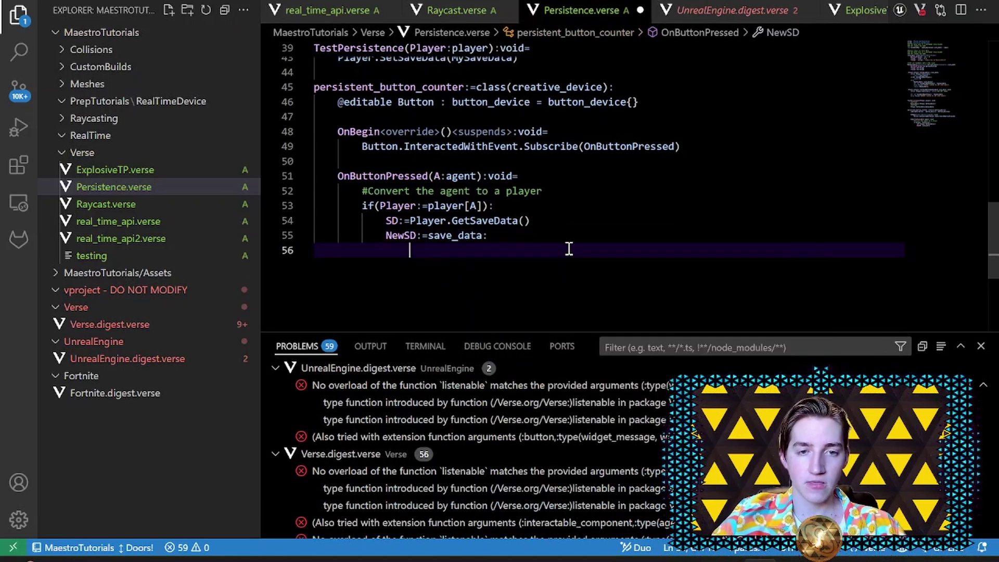
{"action": "scroll", "coordinate": [573, 300], "scroll_direction": "up", "scroll_amount": 3}
{"action": "scroll", "coordinate": [574, 304], "scroll_direction": "up", "scroll_amount": 3}
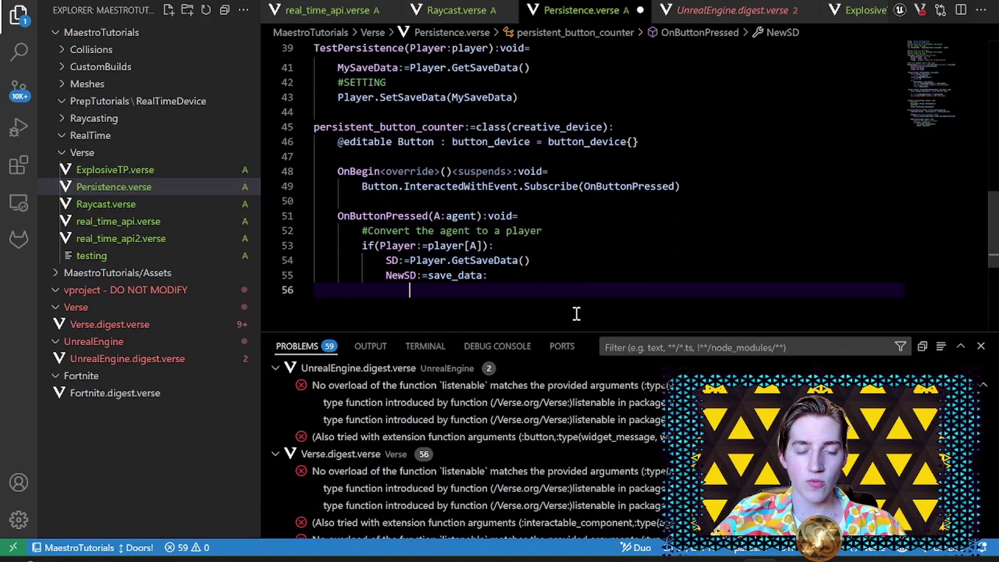
{"action": "scroll", "coordinate": [576, 313], "scroll_direction": "up", "scroll_amount": 2}
{"action": "scroll", "coordinate": [576, 313], "scroll_direction": "up", "scroll_amount": 3}
{"action": "scroll", "coordinate": [547, 235], "scroll_direction": "up", "scroll_amount": 3}
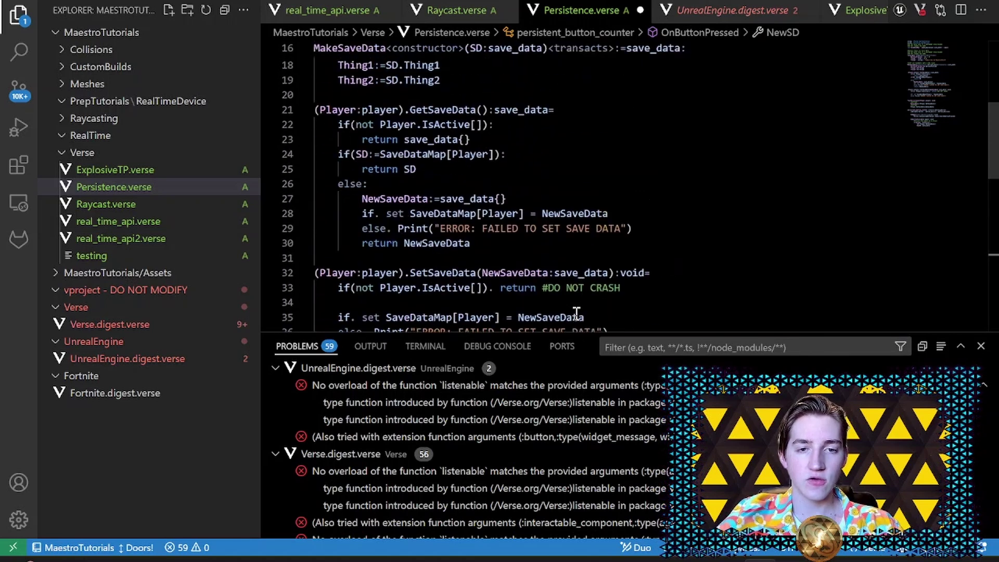
{"action": "scroll", "coordinate": [499, 156], "scroll_direction": "up", "scroll_amount": 2}
{"action": "scroll", "coordinate": [489, 83], "scroll_direction": "up", "scroll_amount": 1}
{"action": "scroll", "coordinate": [489, 83], "scroll_direction": "down", "scroll_amount": 4}
{"action": "scroll", "coordinate": [489, 83], "scroll_direction": "down", "scroll_amount": 4}
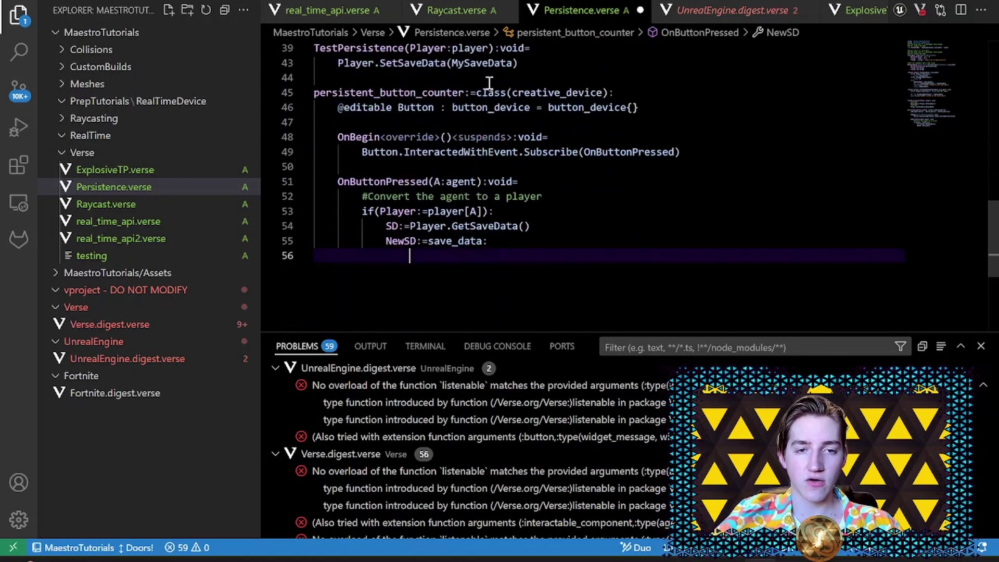
{"action": "scroll", "coordinate": [490, 82], "scroll_direction": "down", "scroll_amount": 3}
{"action": "scroll", "coordinate": [489, 83], "scroll_direction": "up", "scroll_amount": 1}
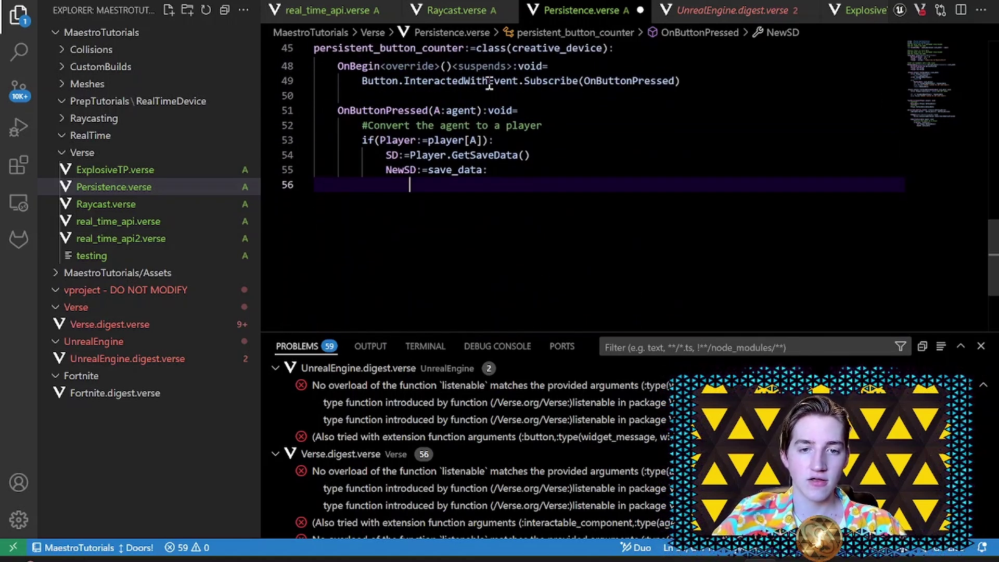
{"action": "type", "text": "MakeS"}
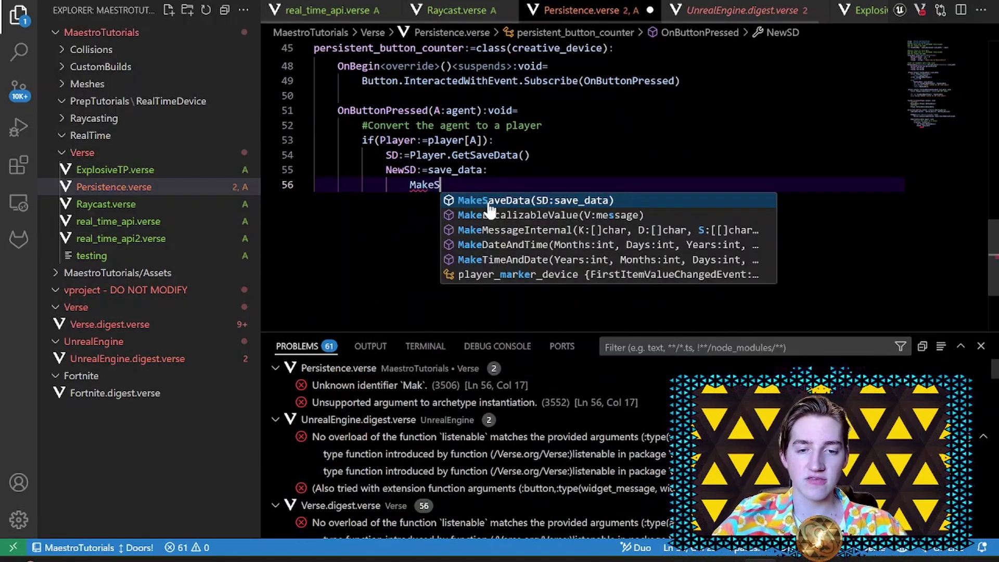
{"action": "type", "text": "aveData"}
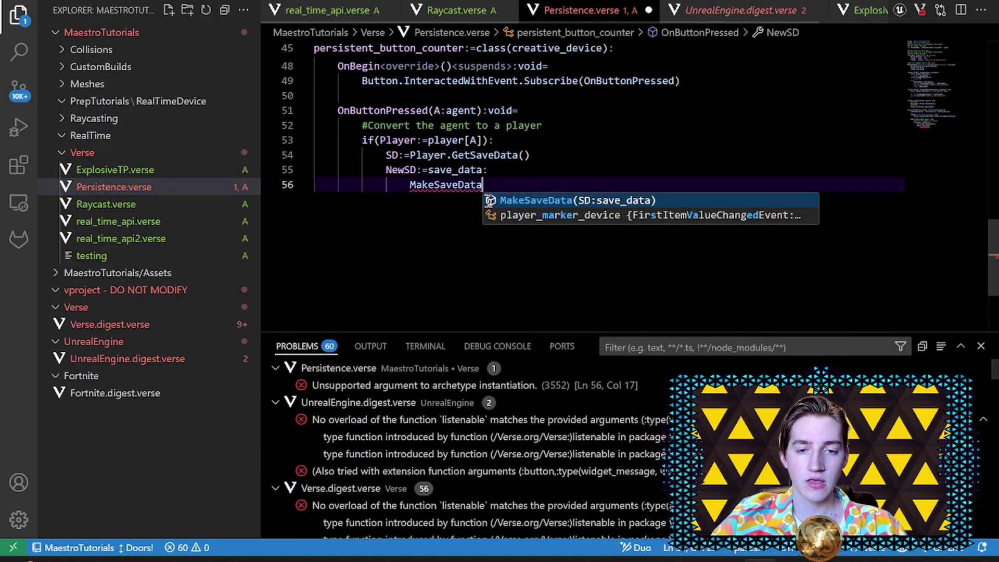
{"action": "type", "text": "<constructor"}
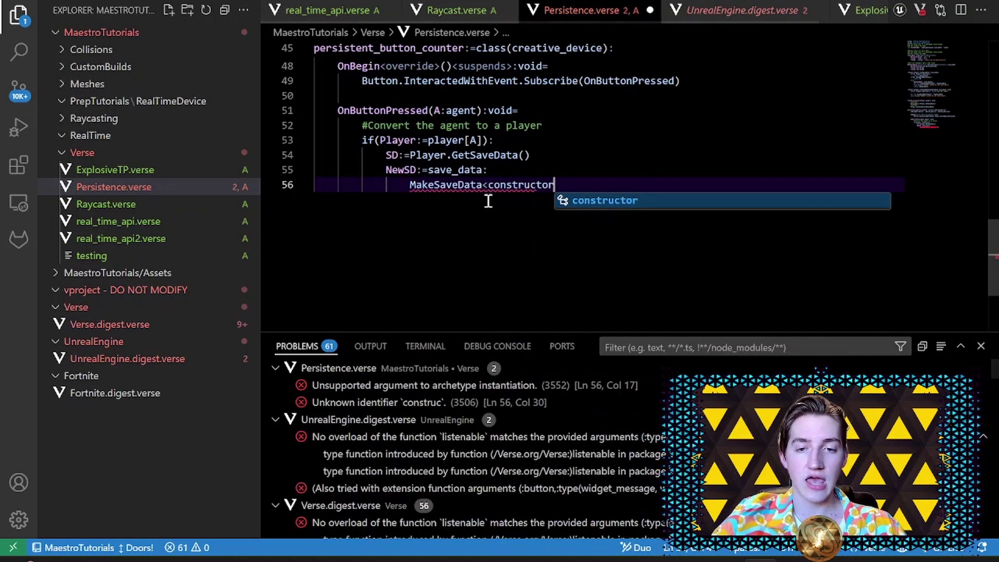
{"action": "type", "text": ">"}
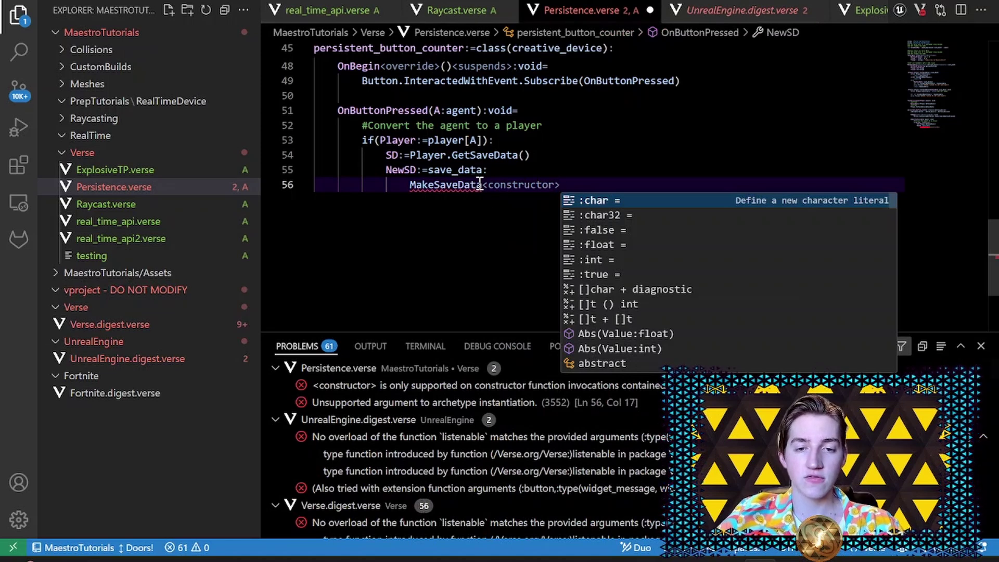
{"action": "type", "text": "("}
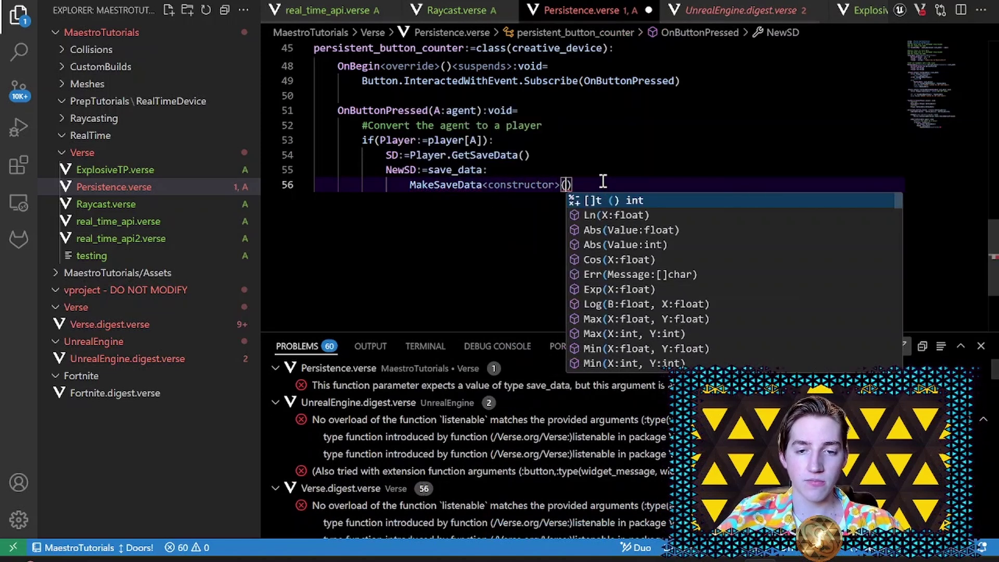
{"action": "type", "text": "SD"}
- Fill NewSD with MakeSaveData<constructor>(SD) and a comment above marking copied values
{"action": "key", "text": "ctrl+s"}
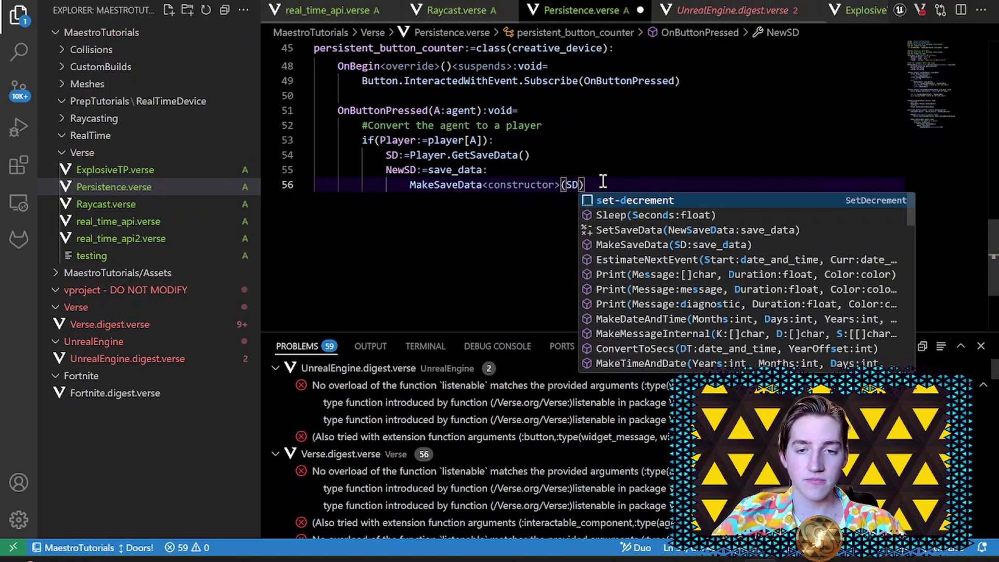
{"action": "key", "text": "Escape"}
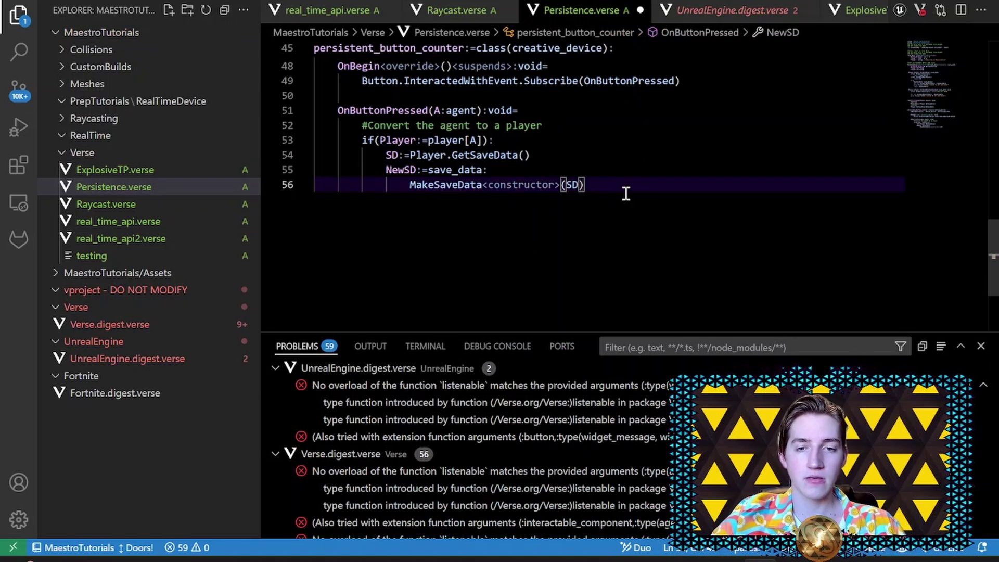
{"action": "left_click", "coordinate": [571, 169]}
{"action": "key", "text": "Return"}
{"action": "type", "text": "#Copy the values you don't change"}
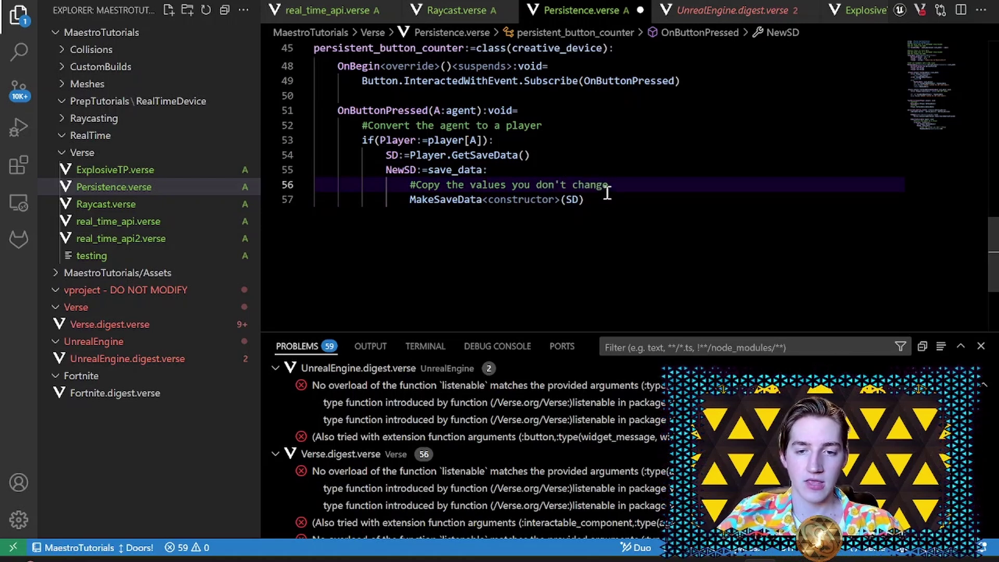
- Add a comment line below MakeSaveData marking the values being changed
{"action": "left_click", "coordinate": [608, 199]}
{"action": "key", "text": "Return"}
{"action": "type", "text": "#Values you are changing"}
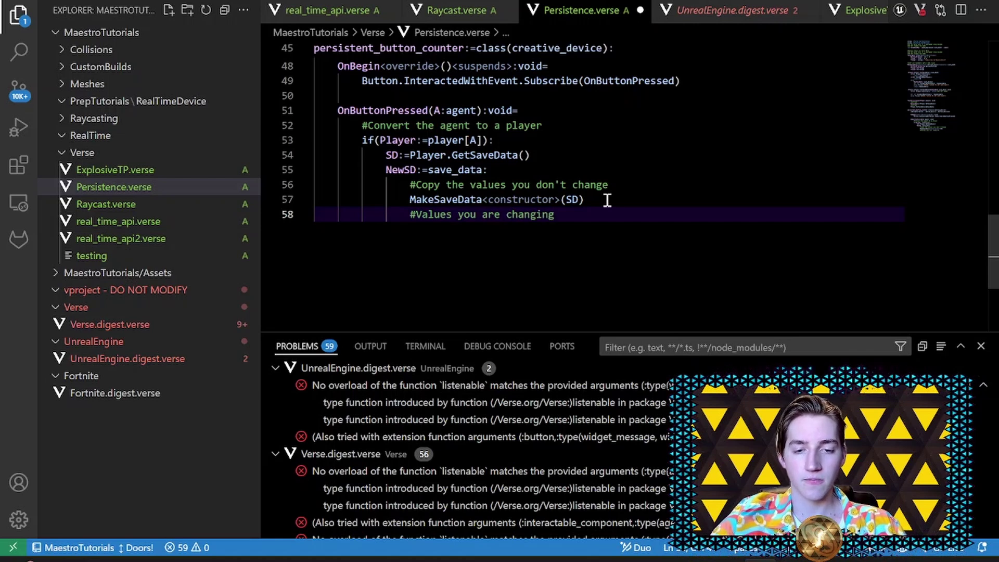
{"action": "key", "text": "Return"}
{"action": "scroll", "coordinate": [607, 200], "scroll_direction": "up", "scroll_amount": 5}
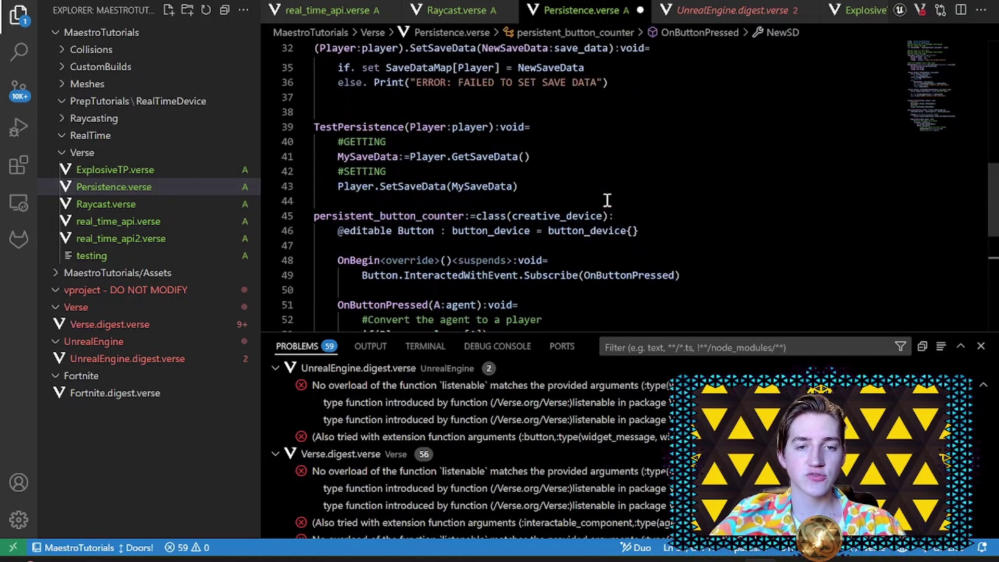
{"action": "scroll", "coordinate": [607, 201], "scroll_direction": "up", "scroll_amount": 5}
{"action": "scroll", "coordinate": [607, 201], "scroll_direction": "up", "scroll_amount": 5}
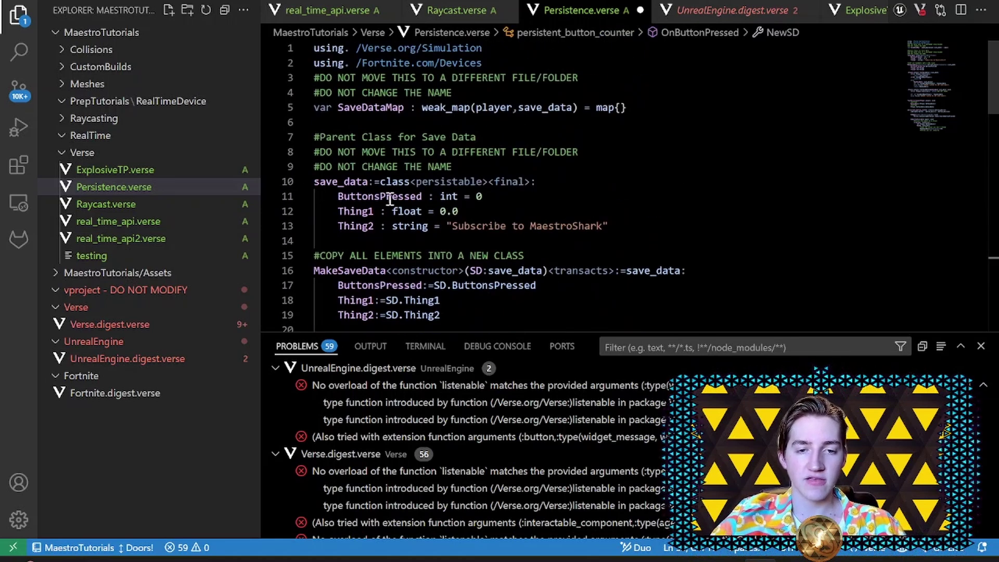
{"action": "scroll", "coordinate": [389, 196], "scroll_direction": "down", "scroll_amount": 10}
{"action": "scroll", "coordinate": [389, 196], "scroll_direction": "down", "scroll_amount": 5}
{"action": "type", "text": "Bu"}
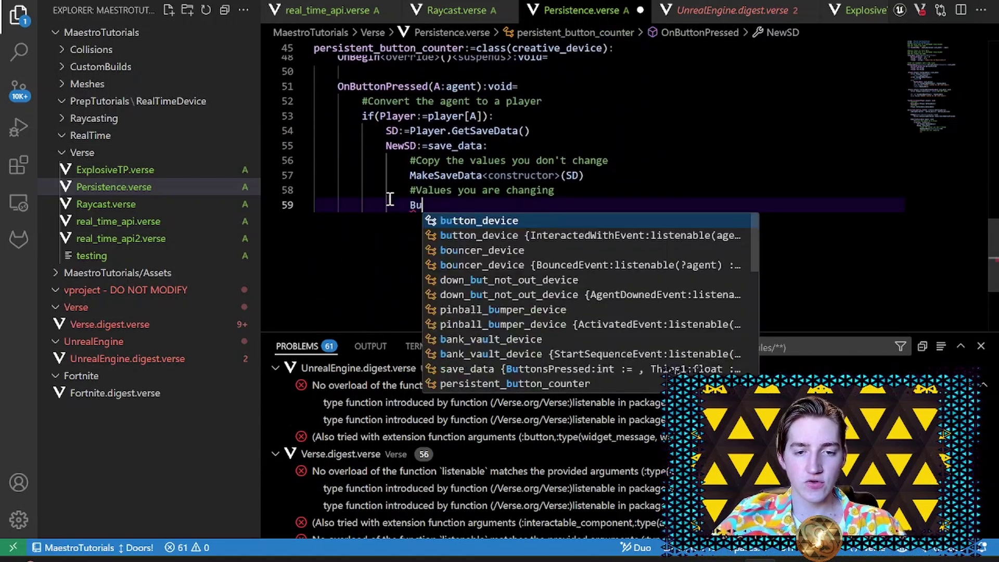
{"action": "type", "text": "ttonsPressed:"}
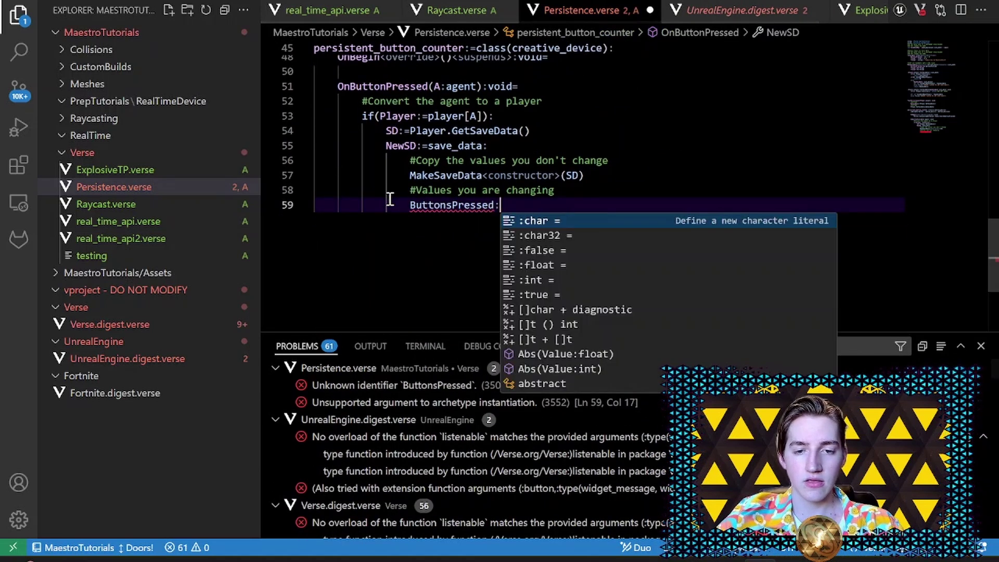
{"action": "type", "text": "="}
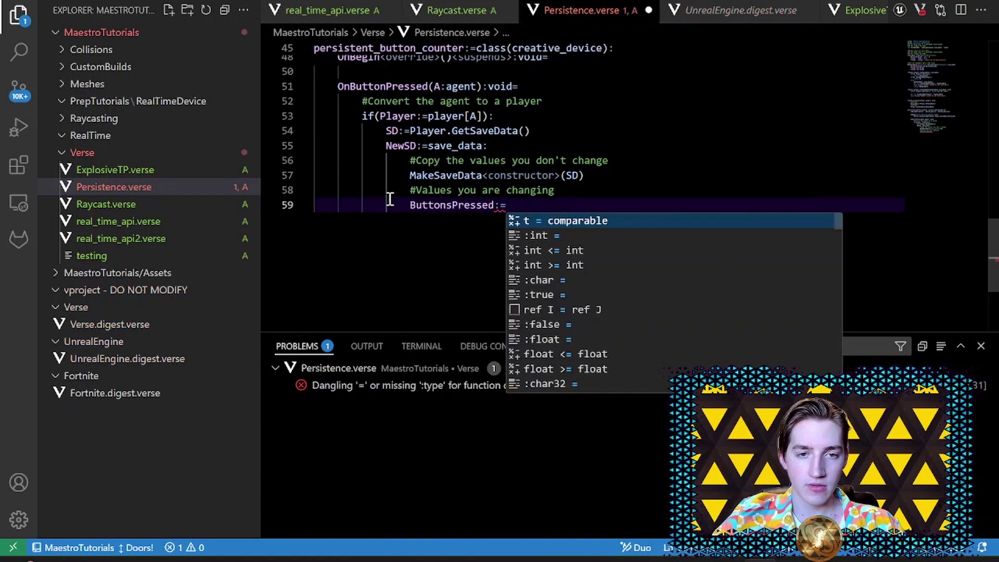
{"action": "type", "text": "SD.Butto"}
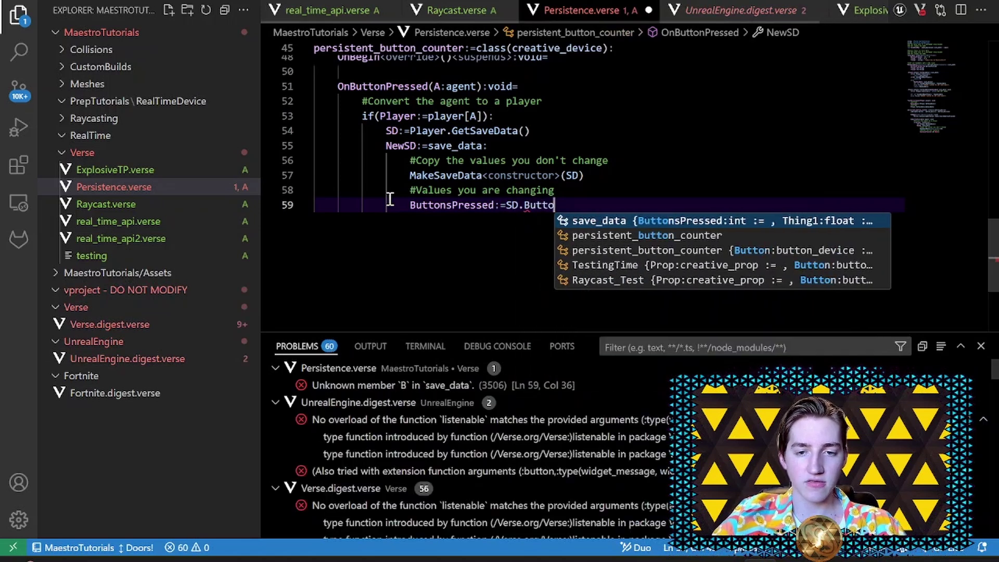
{"action": "type", "text": "nsPressed"}
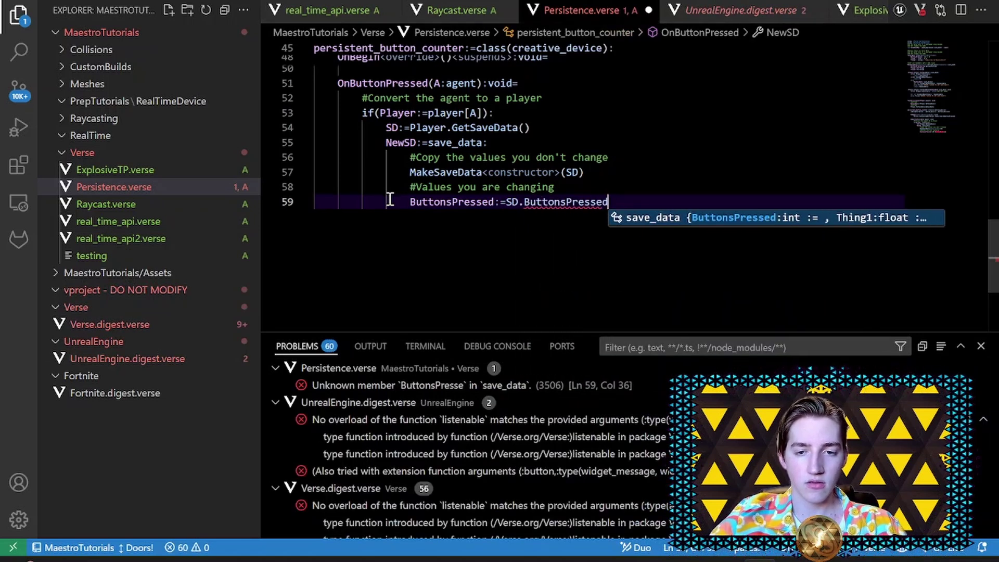
{"action": "type", "text": "+1"}
- Set ButtonsPressed:=SD.ButtonsPressed+1 in NewSD with an #Increment Buttons Pressed comment
{"action": "key", "text": "ctrl+s"}
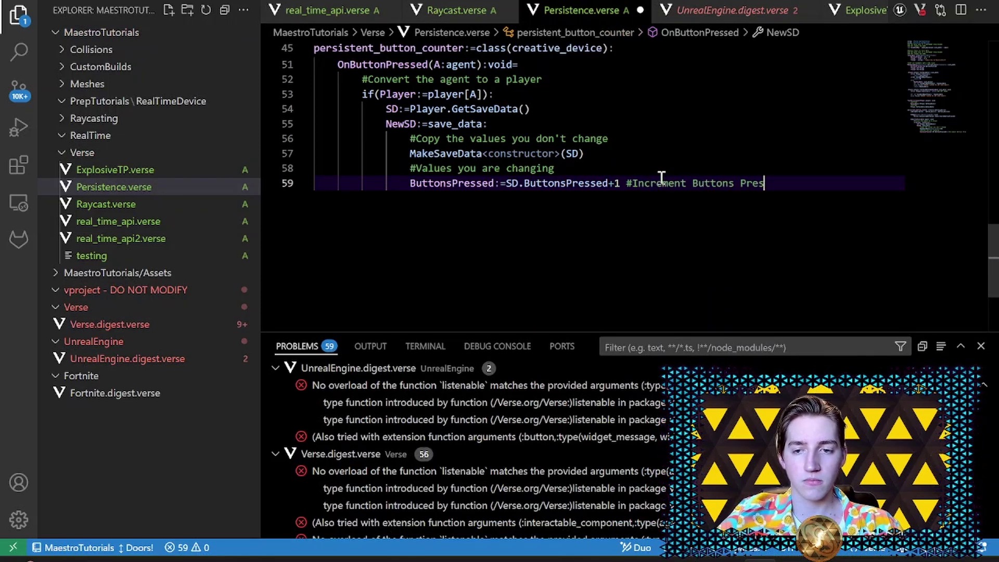
{"action": "scroll", "coordinate": [661, 179], "scroll_direction": "up", "scroll_amount": 2}
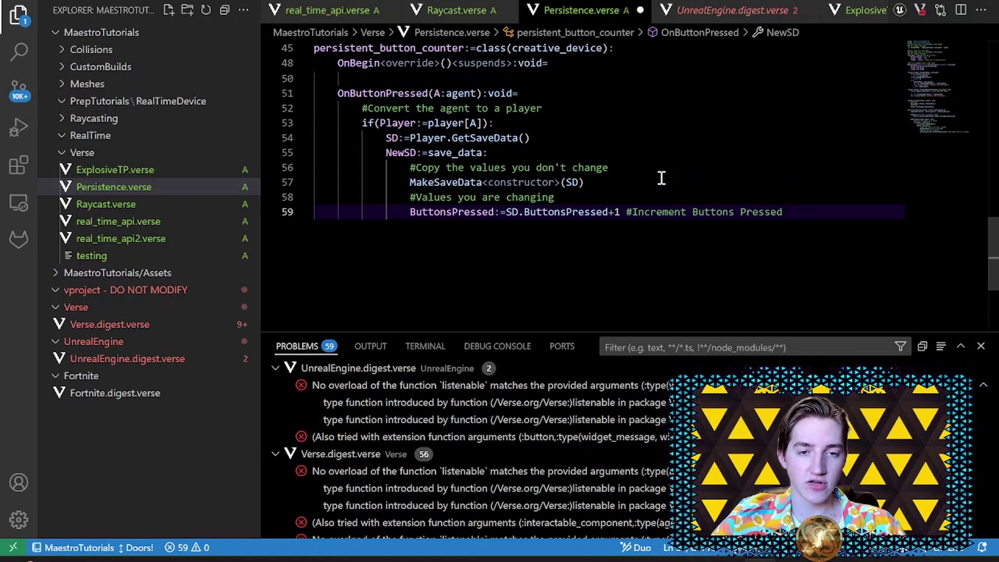
{"action": "key", "text": "Return"}
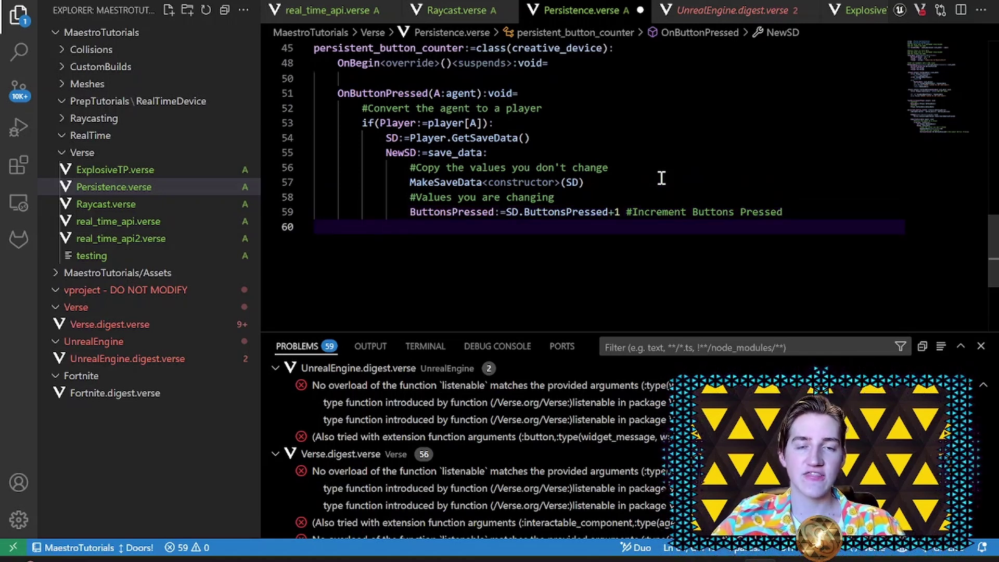
{"action": "type", "text": "Player.SetSav"}
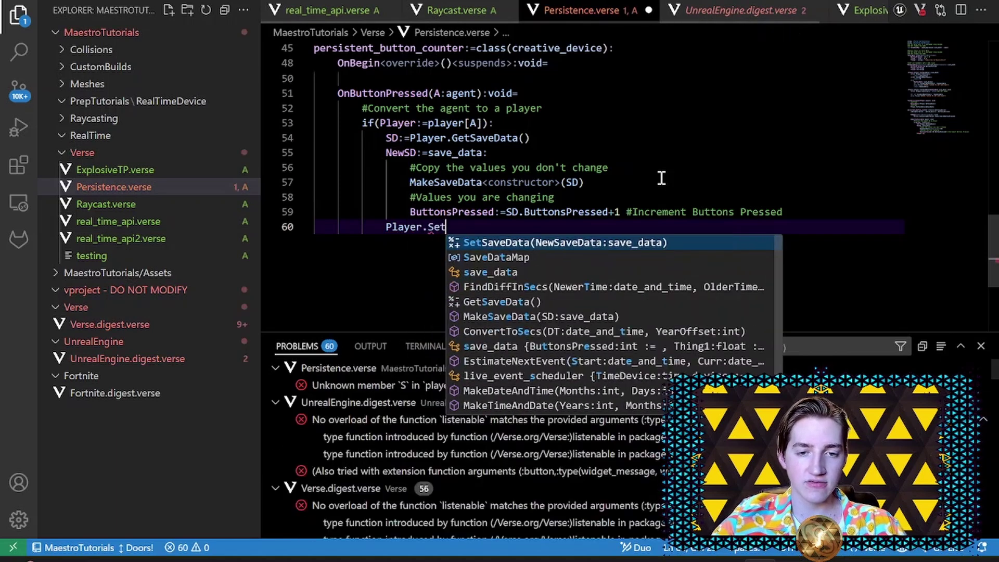
{"action": "type", "text": "eData("}
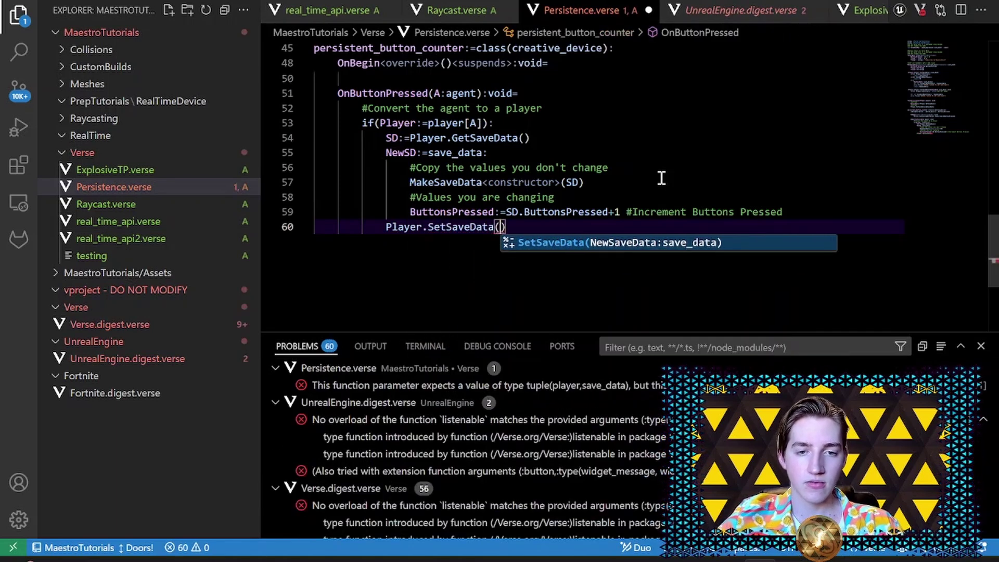
{"action": "type", "text": "NewSD"}
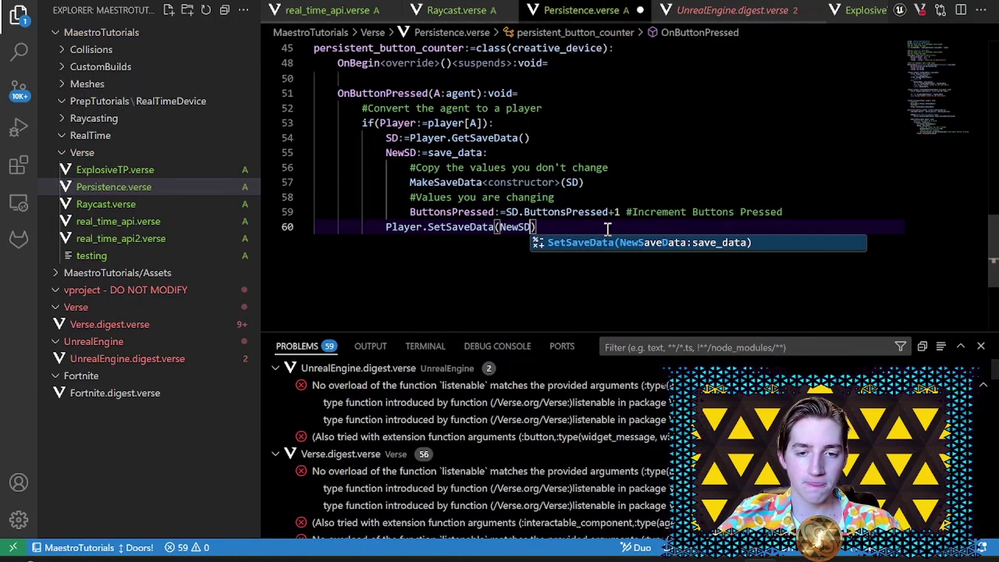
{"action": "type", "text": ")"}
- Add TestSD:=Player.GetSaveData() and a Print call below SetSaveData, indented into the if block
{"action": "key", "text": "Return"}
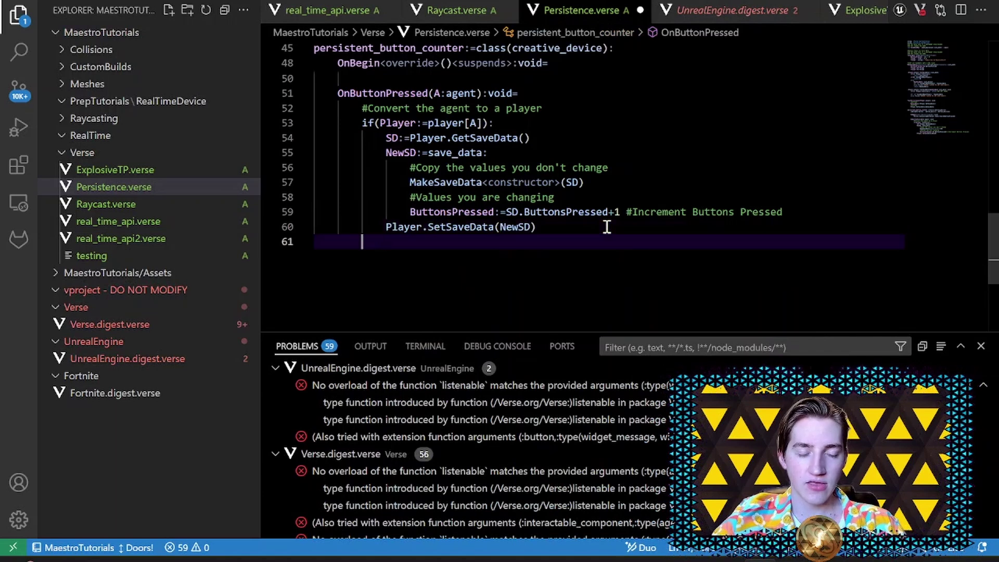
{"action": "key", "text": "Return"}
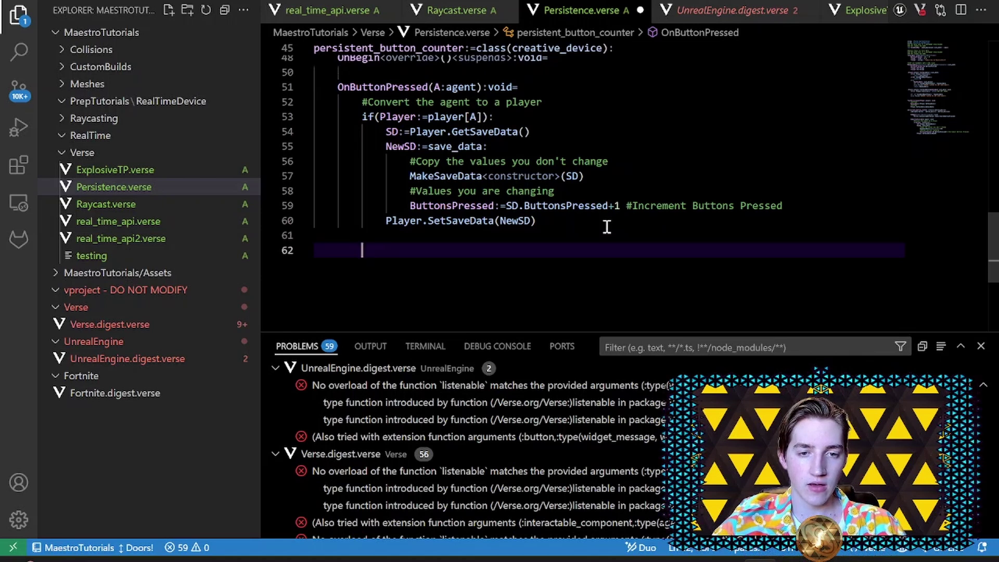
{"action": "type", "text": "TestSD"}
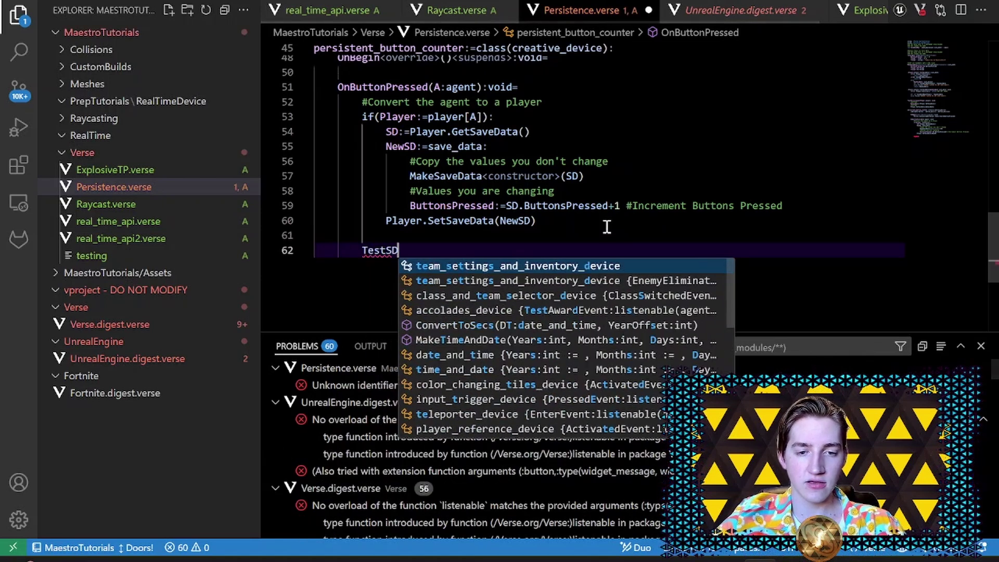
{"action": "type", "text": ":=Player.GetS"}
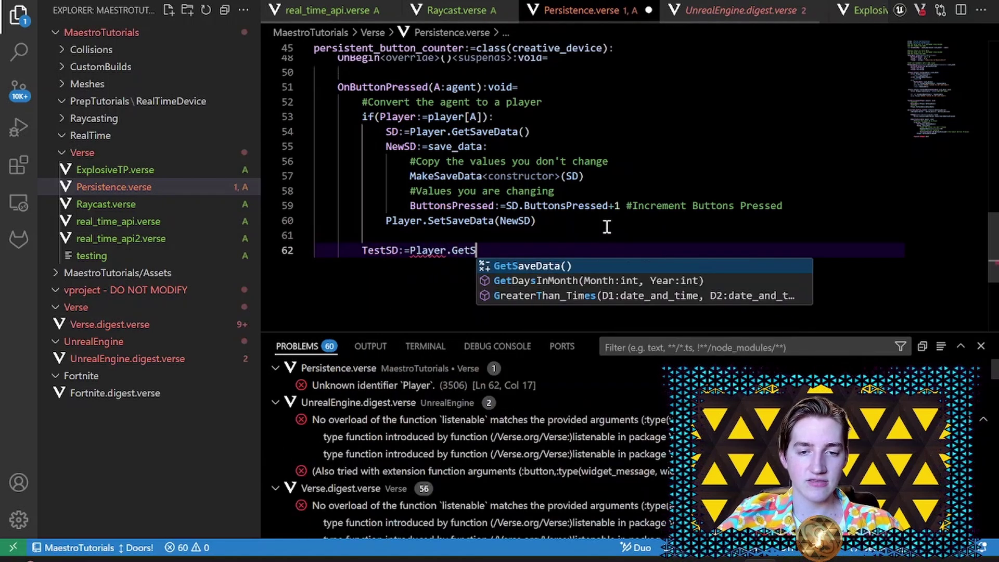
{"action": "type", "text": "aveData()"}
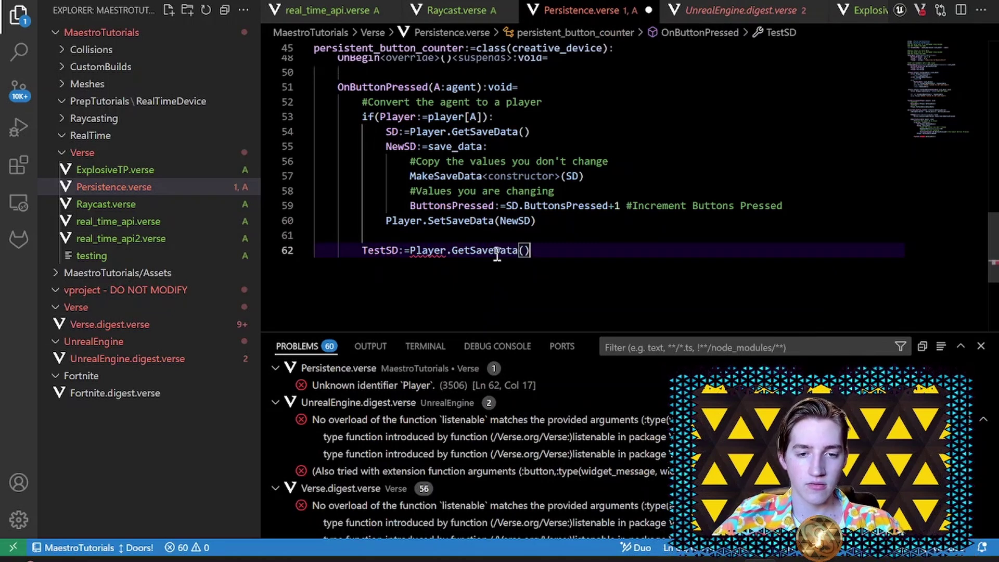
{"action": "key", "text": "Return"}
{"action": "type", "text": "Print()"}
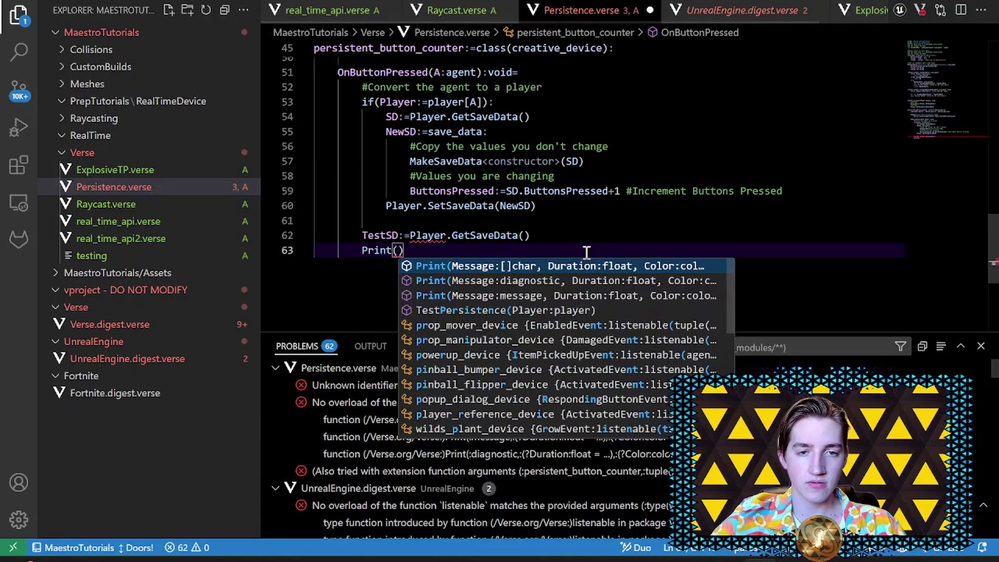
{"action": "left_click_drag", "start_coordinate": [360, 235], "coordinate": [395, 250]}
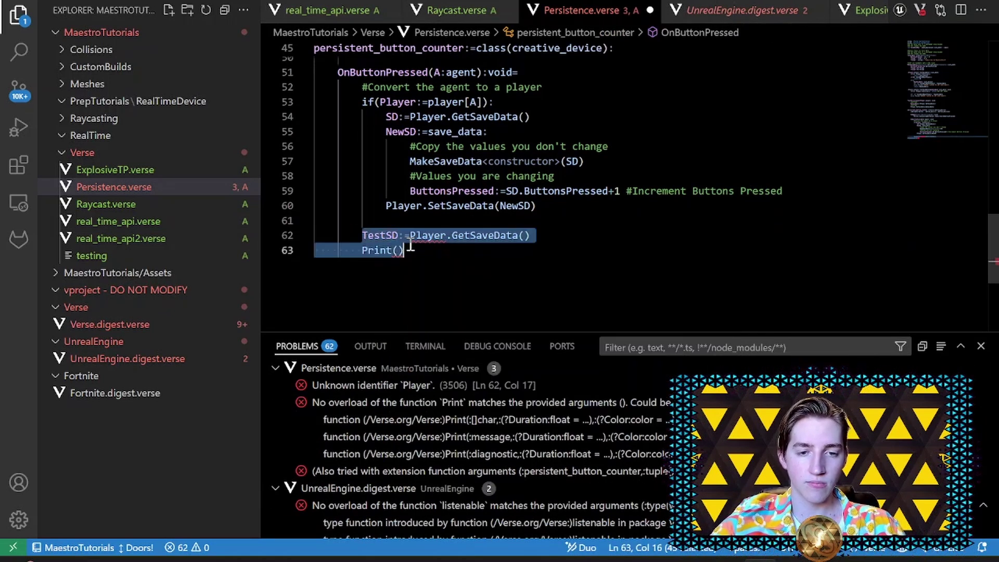
{"action": "key", "text": "Tab"}
- Make the message print "This Player Has Pressed A Button {TestSD.ButtonsPressed} Times" and save the script
{"action": "left_click", "coordinate": [440, 250]}
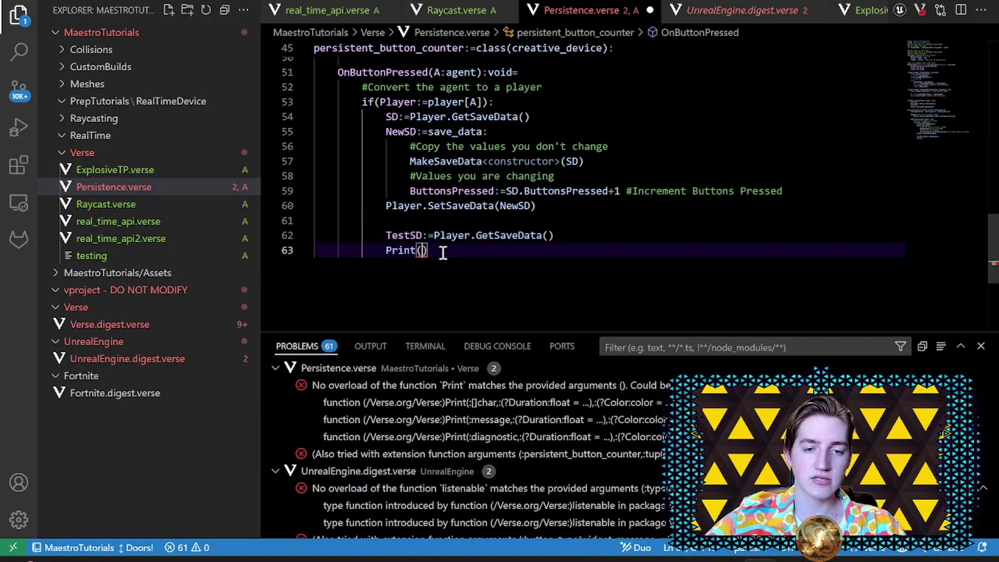
{"action": "type", "text": "\"{TestST"}
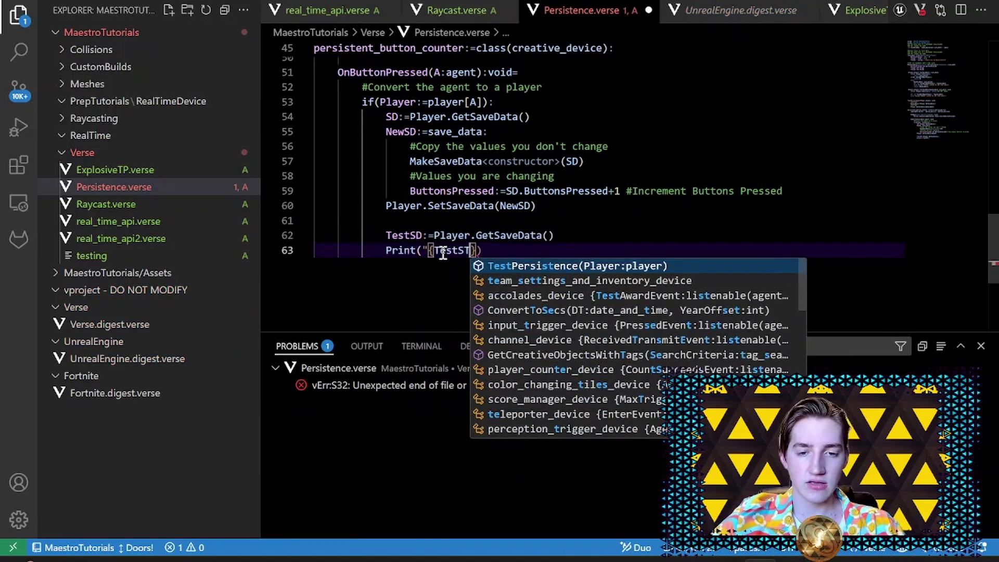
{"action": "key", "text": "BackSpace"}
{"action": "type", "text": "D.Bu"}
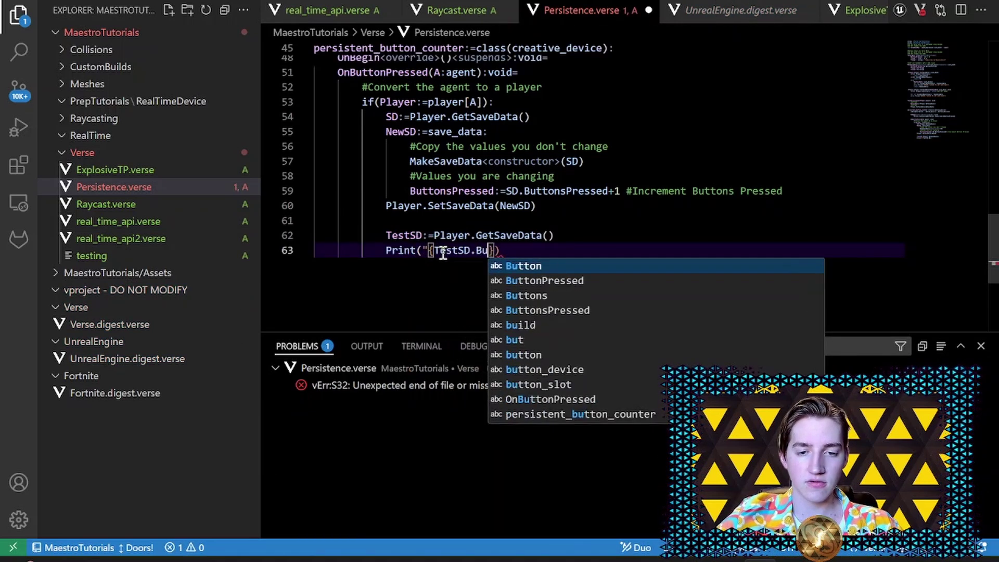
{"action": "type", "text": "tto"}
{"action": "left_click", "coordinate": [598, 313]}
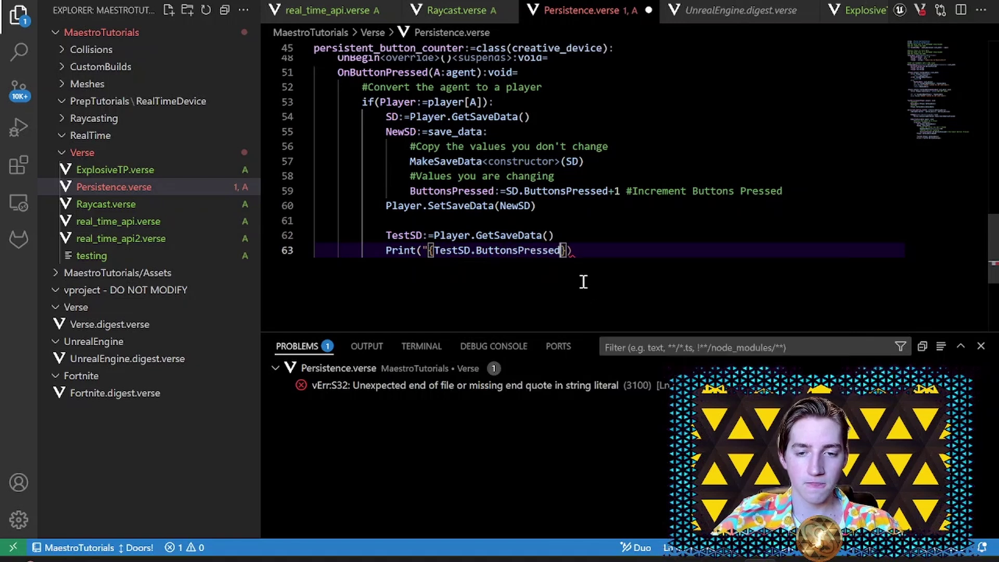
{"action": "key", "text": "ctrl+s"}
{"action": "left_click", "coordinate": [428, 250]}
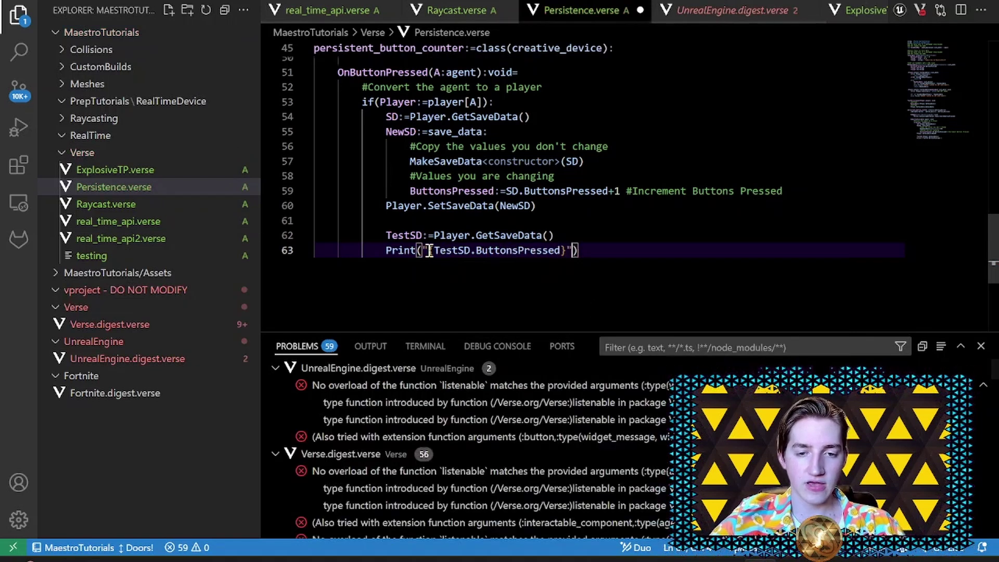
{"action": "type", "text": "\"+"}
{"action": "type", "text": "This Play"}
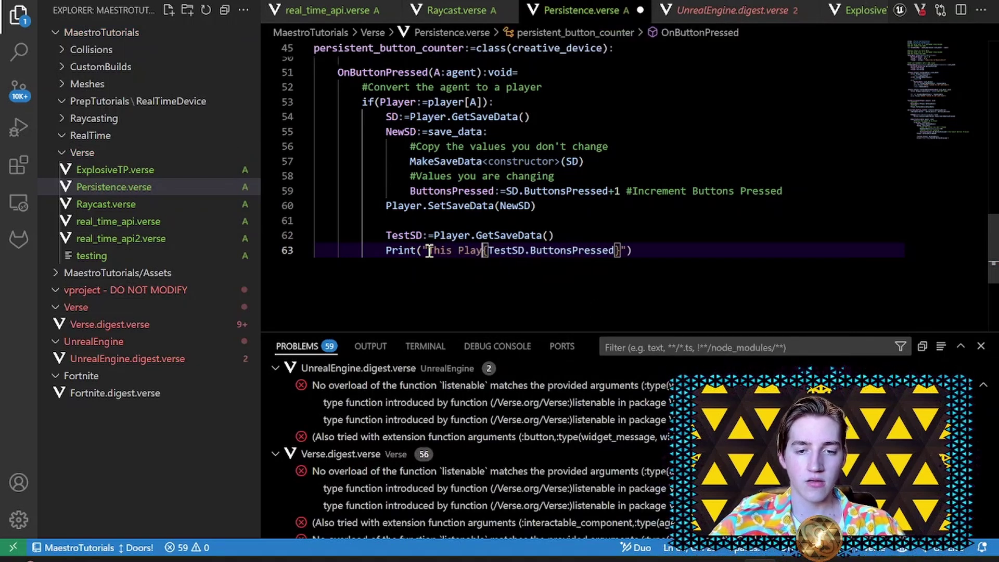
{"action": "type", "text": "er Has "}
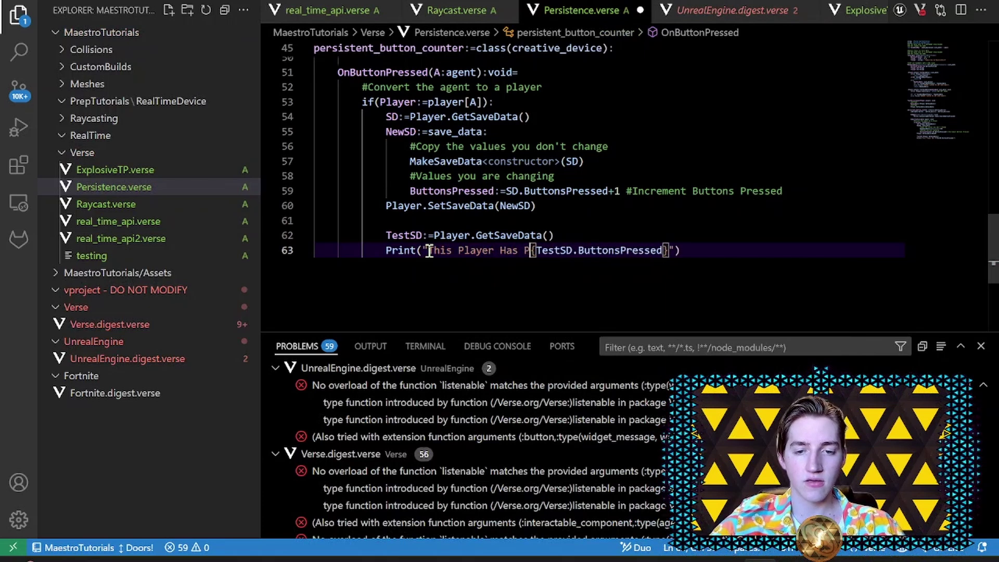
{"action": "type", "text": "Pressed A Button"}
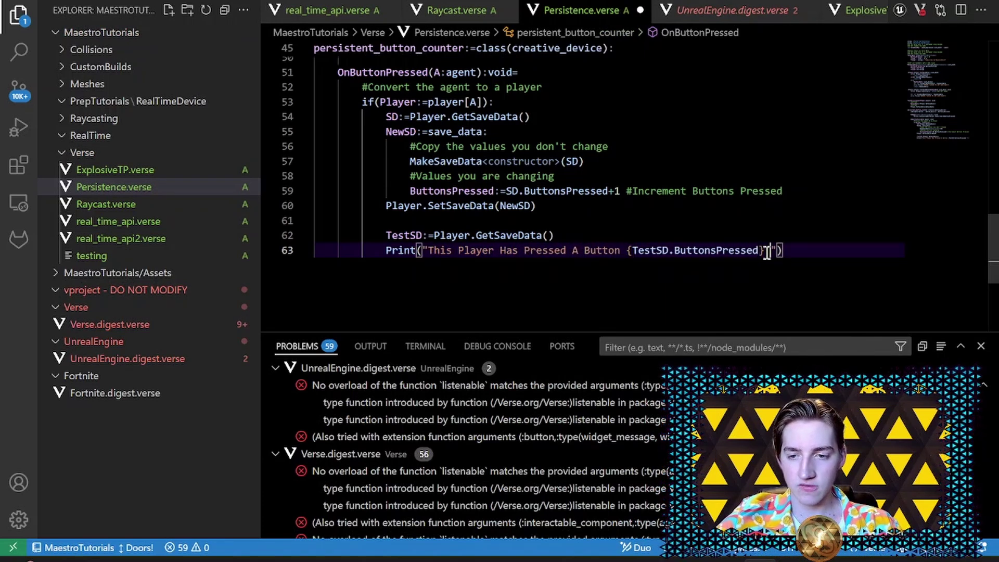
{"action": "scroll", "coordinate": [768, 250], "scroll_direction": "up", "scroll_amount": 3}
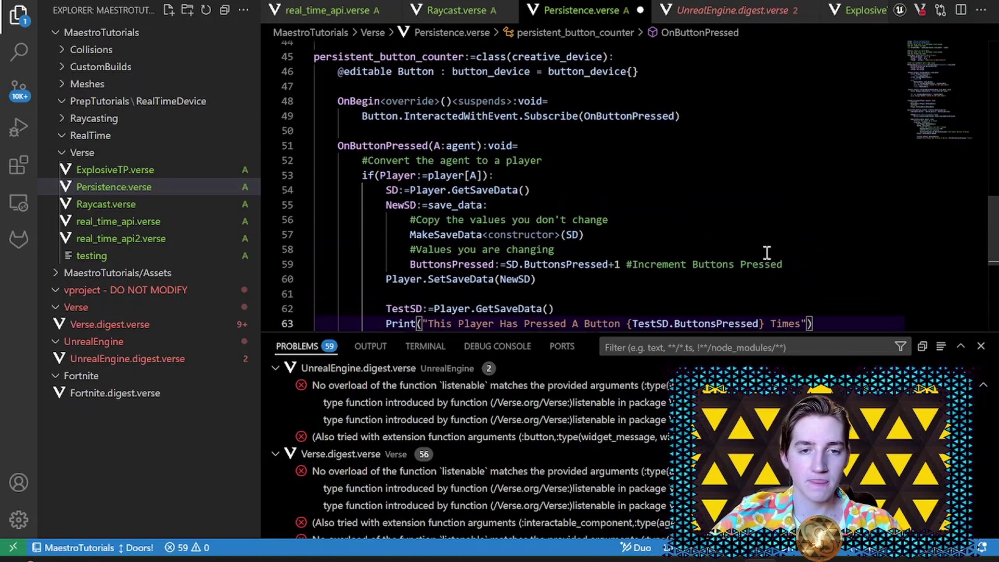
{"action": "scroll", "coordinate": [768, 250], "scroll_direction": "up", "scroll_amount": 3}
{"action": "scroll", "coordinate": [767, 249], "scroll_direction": "up", "scroll_amount": 2}
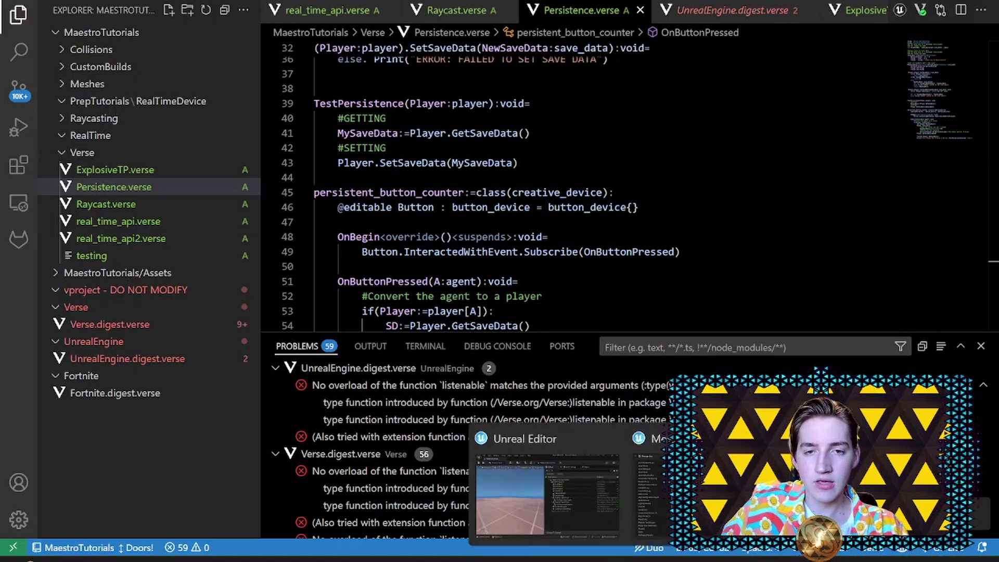
{"action": "left_click", "coordinate": [575, 501]}
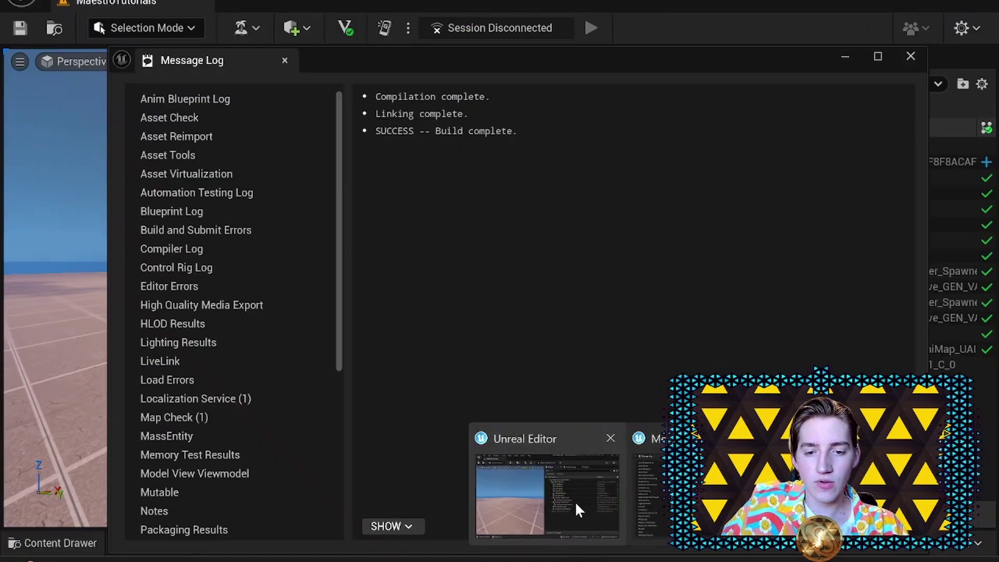
- Close the build message log and browse to the Verse device classes in the Content Drawer
{"action": "left_click", "coordinate": [909, 56]}
{"action": "right_click_drag", "start_coordinate": [234, 273], "coordinate": [235, 157]}
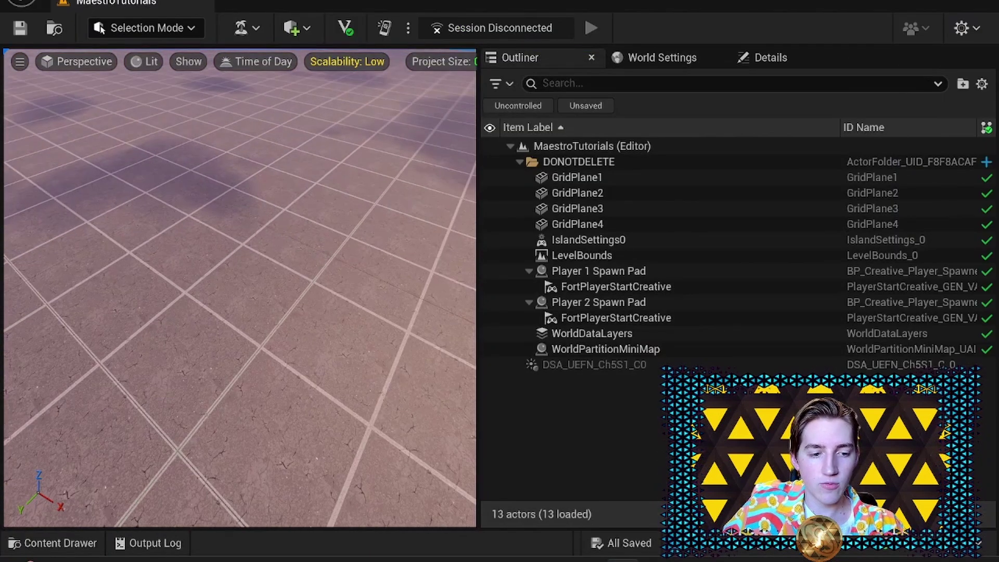
{"action": "left_click", "coordinate": [61, 543]}
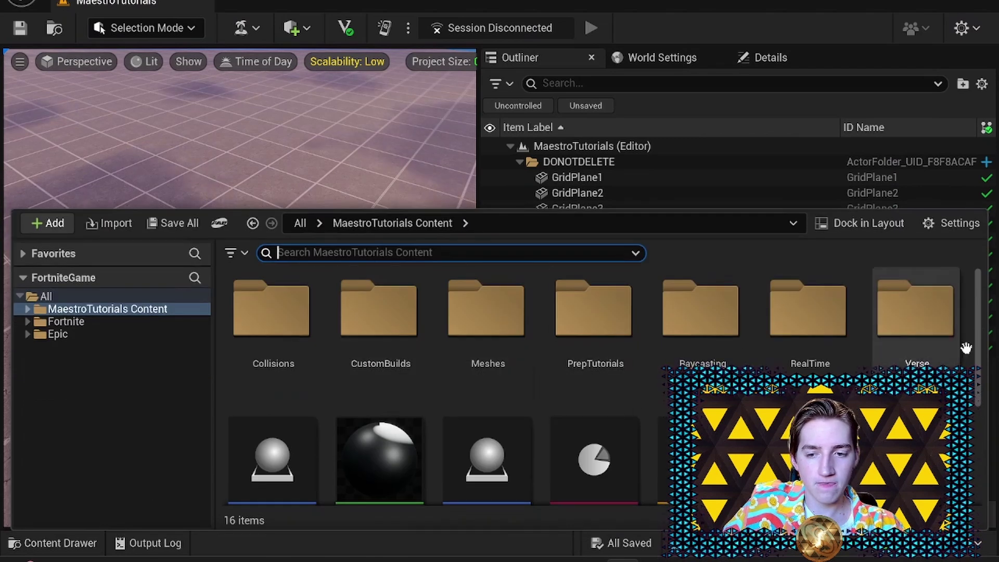
{"action": "left_click", "coordinate": [931, 322]}
{"action": "double_click", "coordinate": [932, 323]}
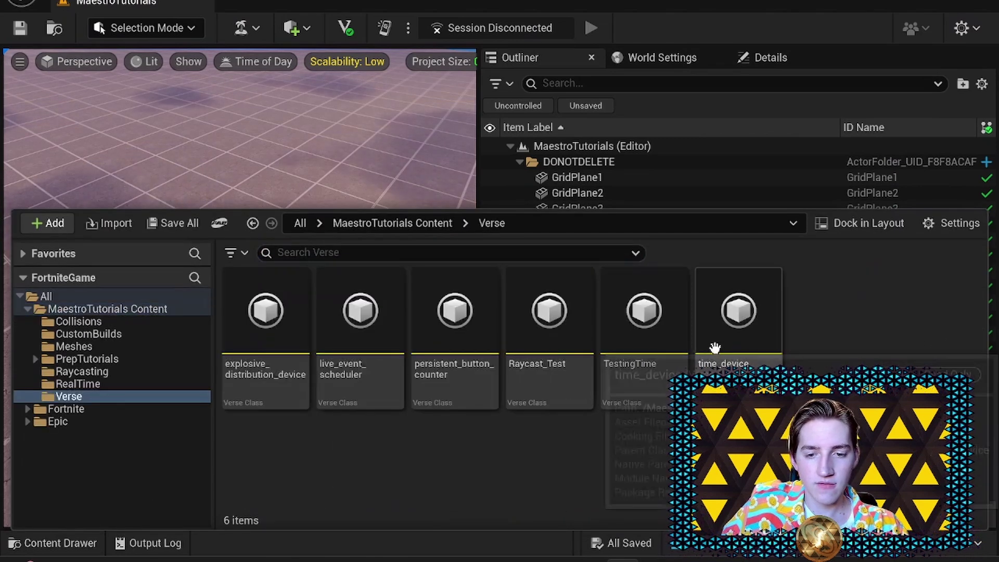
- Place a persistent_button_counter device on the level grid and frame it
{"action": "left_click", "coordinate": [240, 238]}
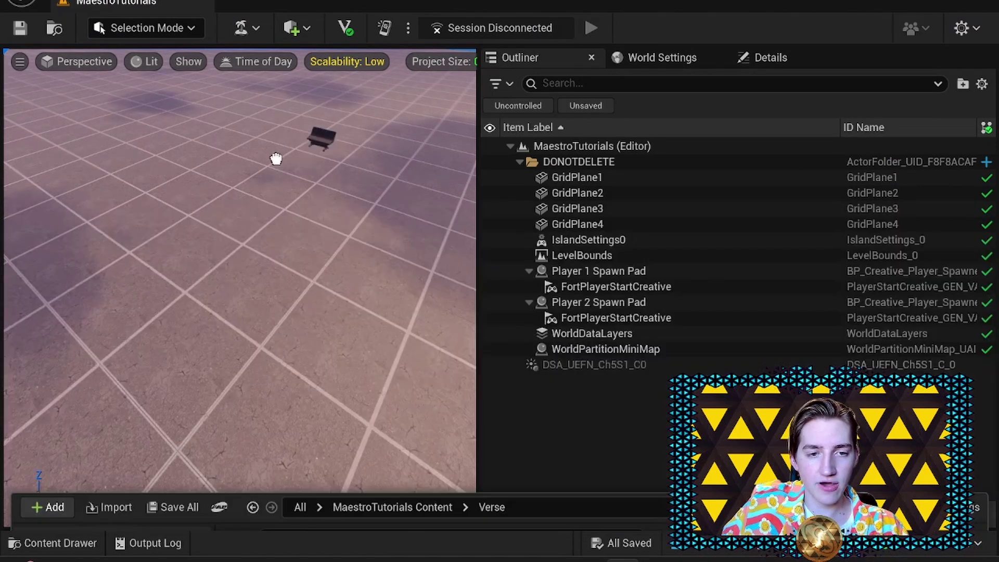
{"action": "left_click_drag", "start_coordinate": [241, 238], "coordinate": [240, 238]}
{"action": "key", "text": "f"}
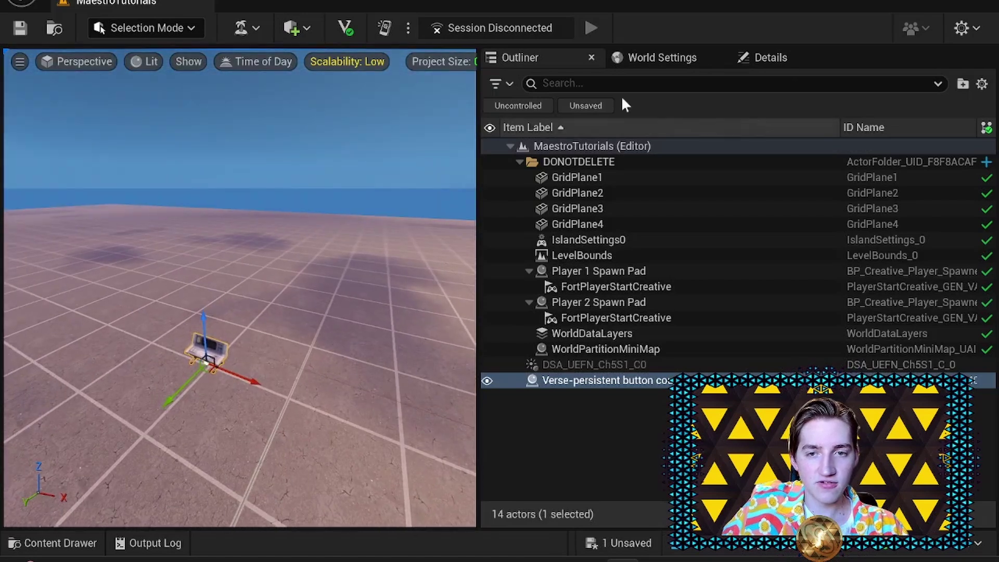
- Show the placed button counter's Details, where Button is still None, and reopen the Content Drawer
{"action": "left_click", "coordinate": [770, 57]}
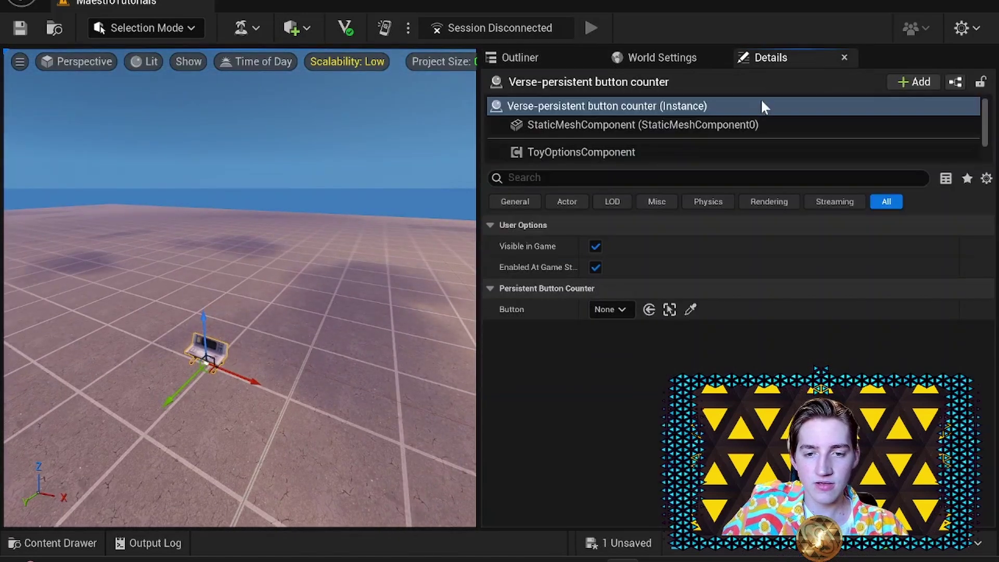
{"action": "mouse_move", "coordinate": [234, 312]}
{"action": "right_mouse_down"}
{"action": "mouse_move", "coordinate": [251, 297]}
{"action": "mouse_move", "coordinate": [242, 304]}
{"action": "right_mouse_up"}
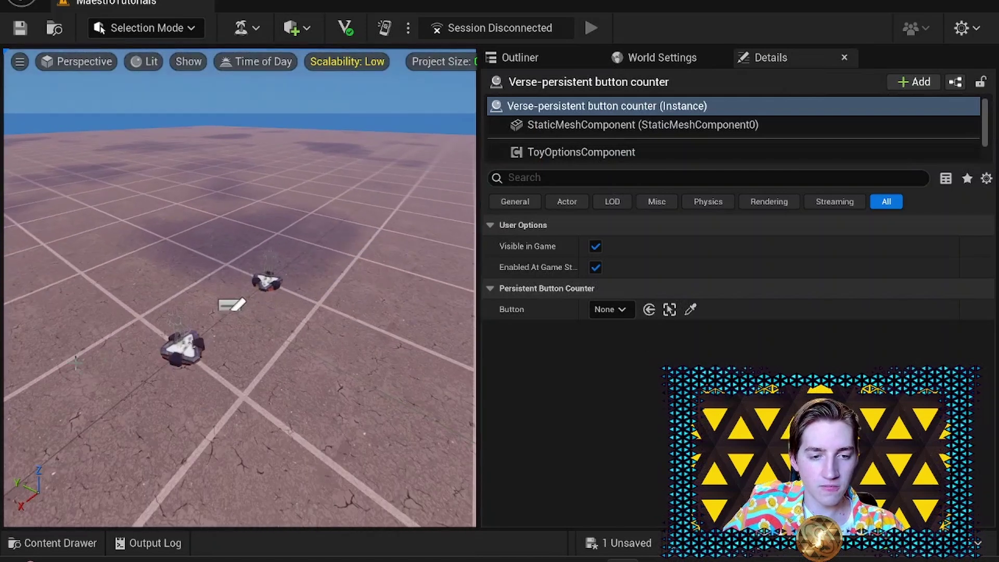
{"action": "left_click", "coordinate": [53, 545]}
- Browse to the Fortnite > Devices folder and start searching it for a button
{"action": "left_click", "coordinate": [58, 421]}
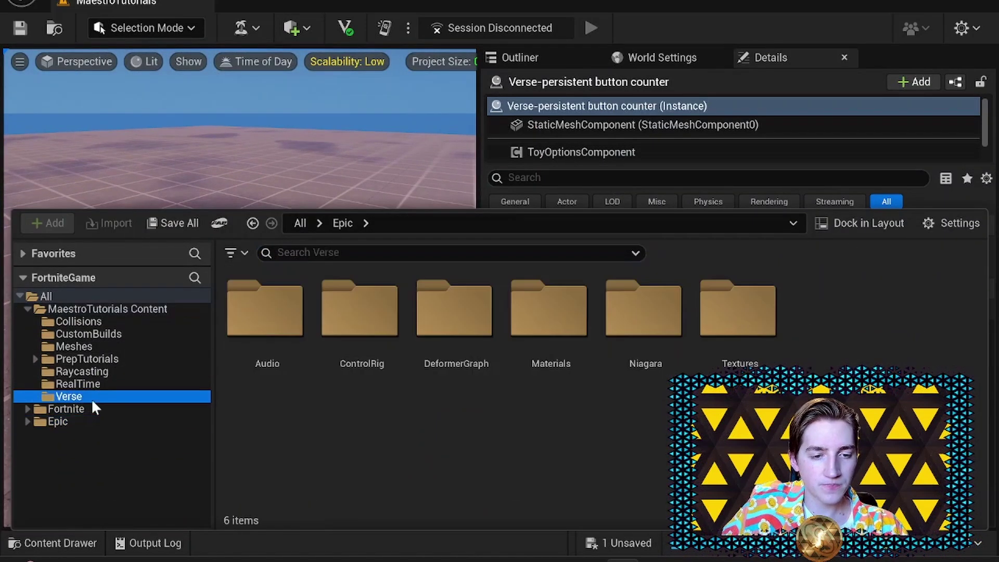
{"action": "left_click", "coordinate": [65, 408]}
{"action": "double_click", "coordinate": [489, 312]}
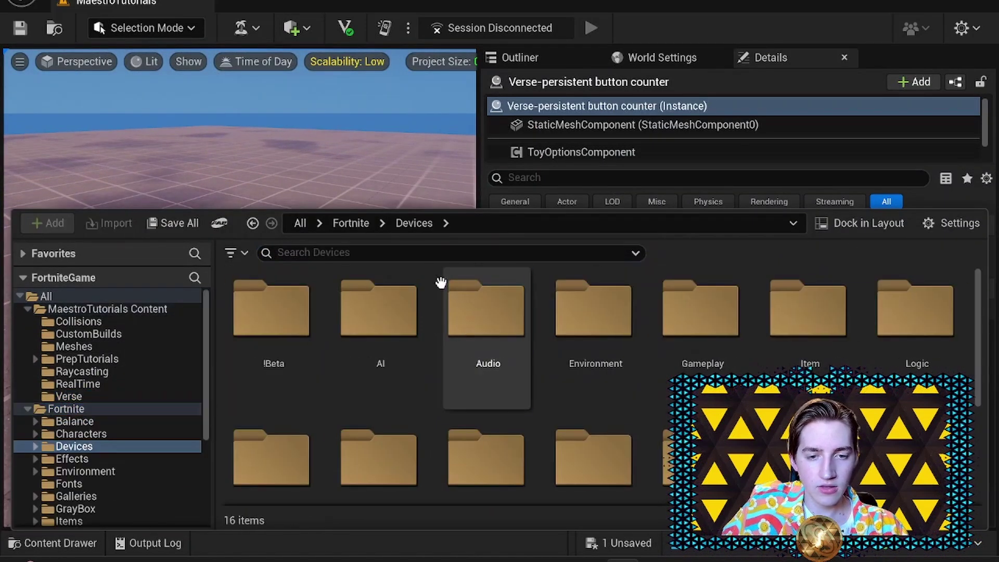
{"action": "left_click", "coordinate": [433, 253]}
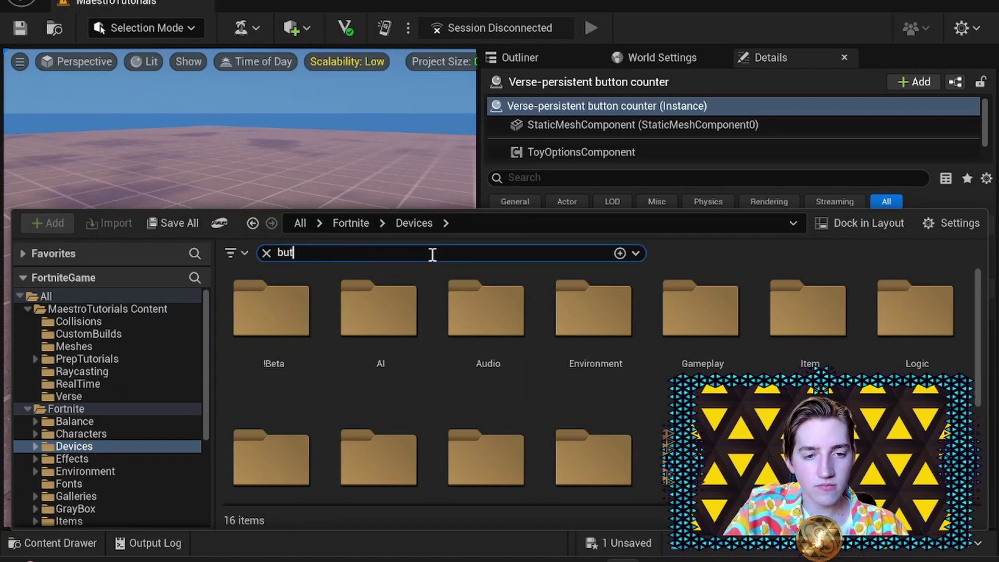
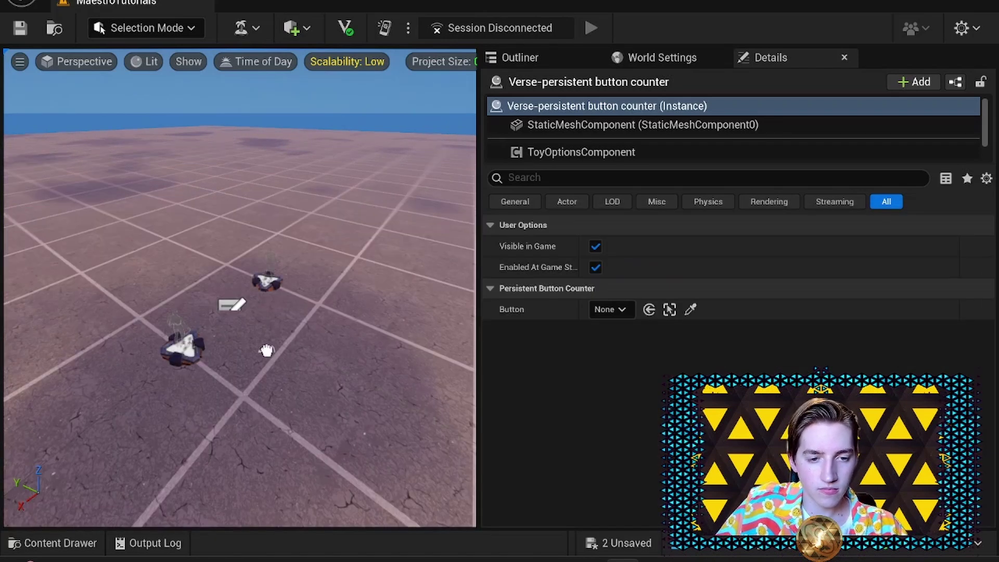
- Set the persistent button counter's Button property to the placed Button actor
{"action": "left_click", "coordinate": [267, 350]}
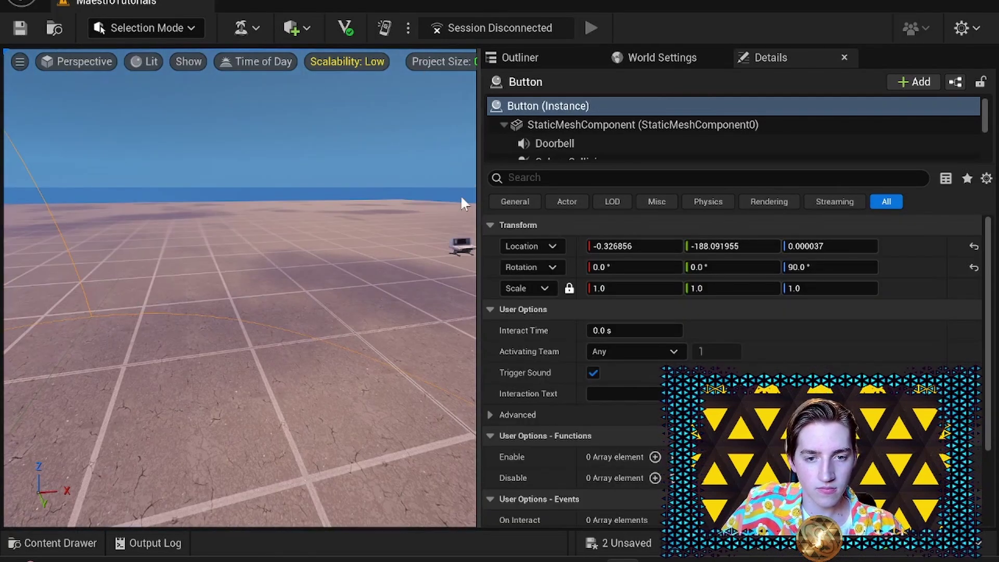
{"action": "left_click", "coordinate": [463, 242]}
{"action": "left_click", "coordinate": [609, 309]}
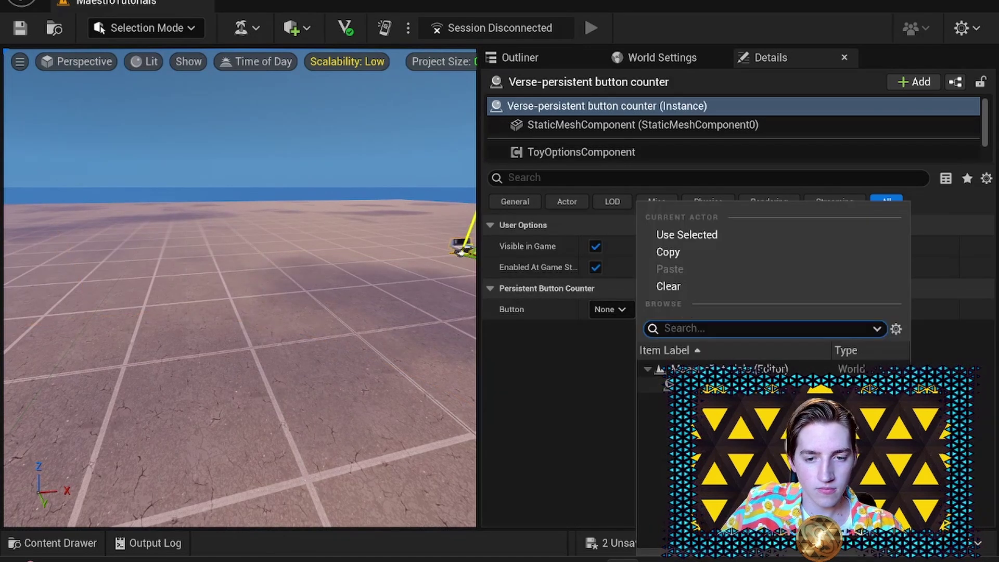
{"action": "left_click", "coordinate": [656, 384]}
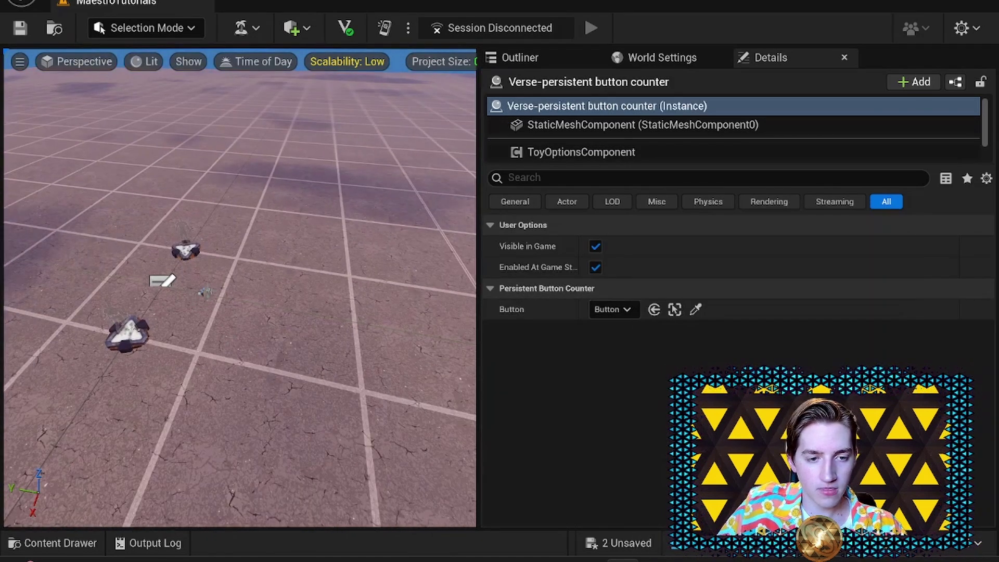
- Save all unsaved level changes via the '2 Unsaved' prompt
{"action": "left_click", "coordinate": [199, 288]}
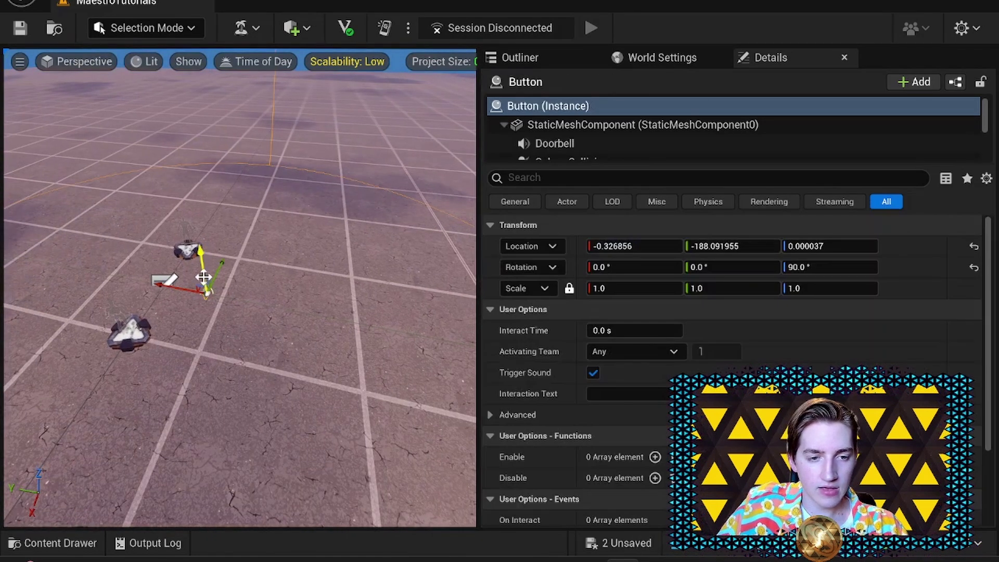
{"action": "left_click", "coordinate": [637, 543]}
{"action": "left_click", "coordinate": [615, 444]}
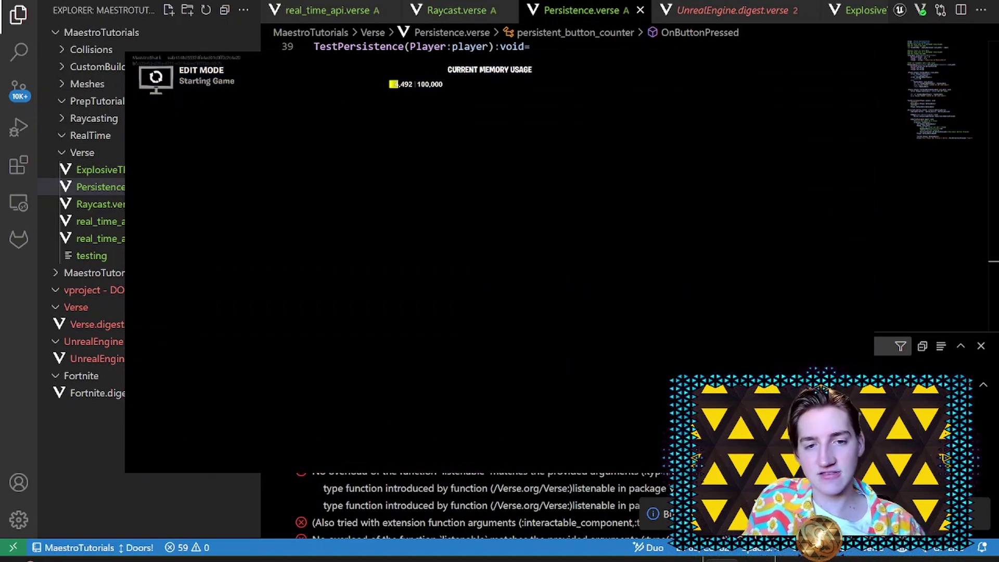
- Run to the button and press it repeatedly, raising the on-screen count up to 47
{"action": "key", "text": "w"}
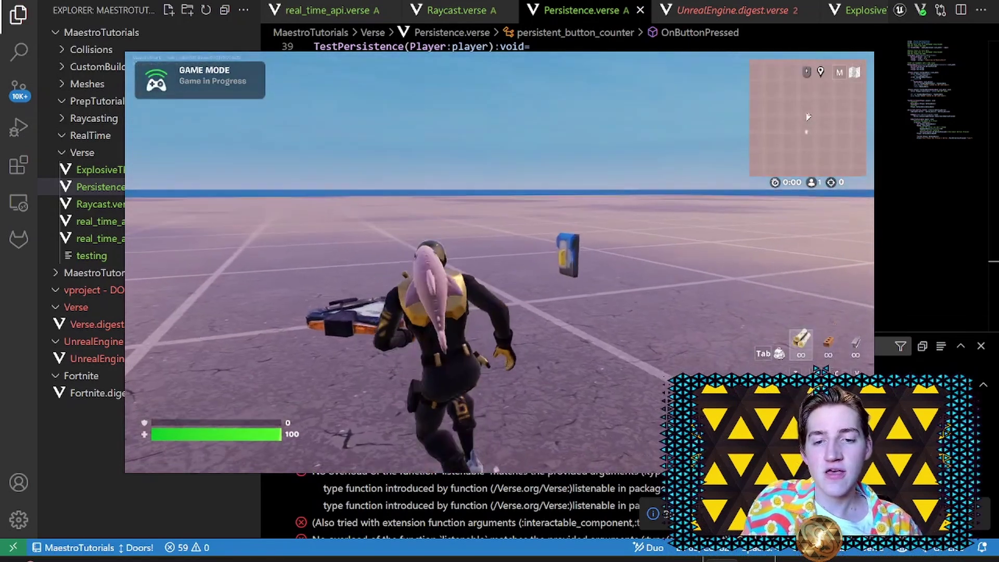
{"action": "key", "text": "w"}
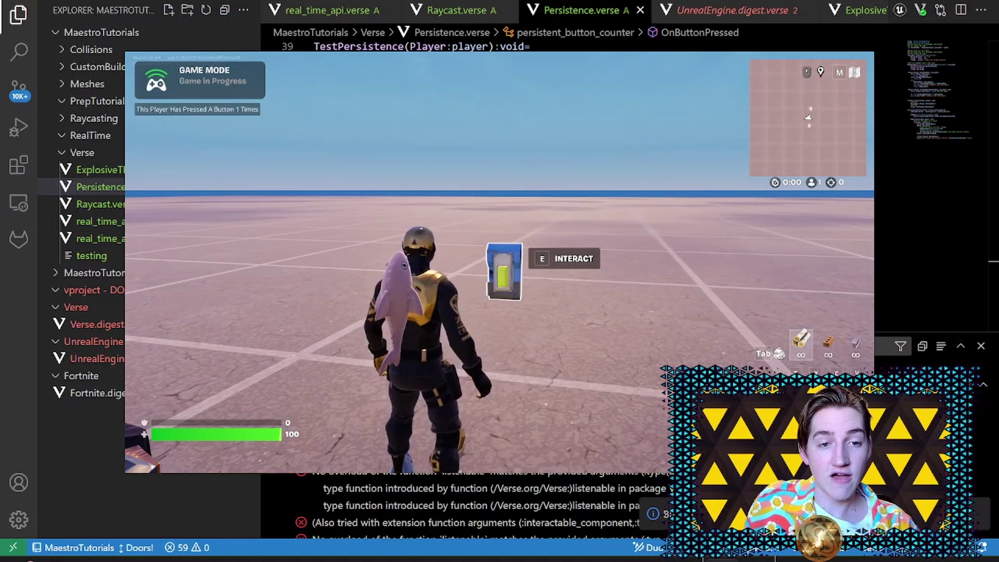
{"action": "key", "text": "e"}
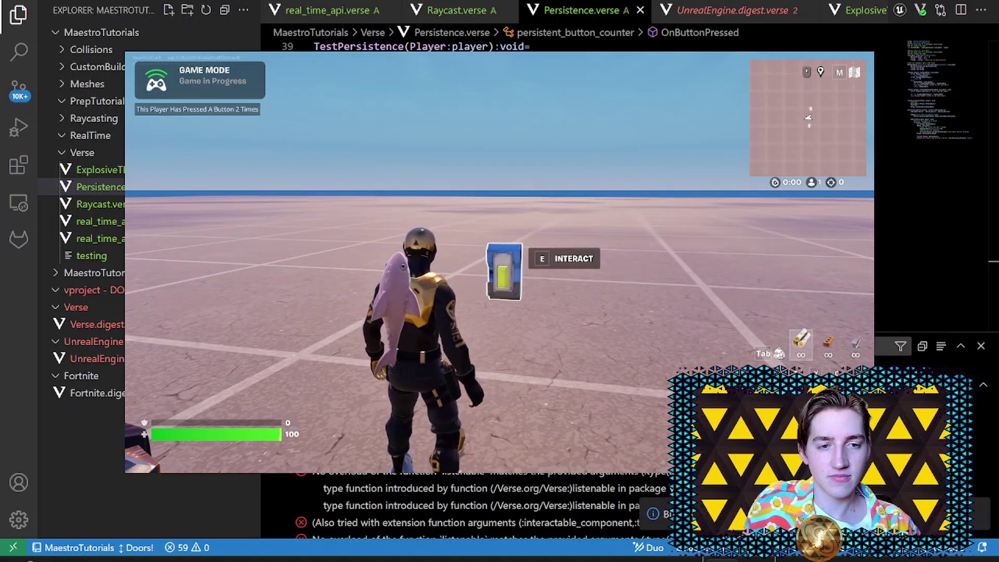
{"action": "key", "text": "e"}
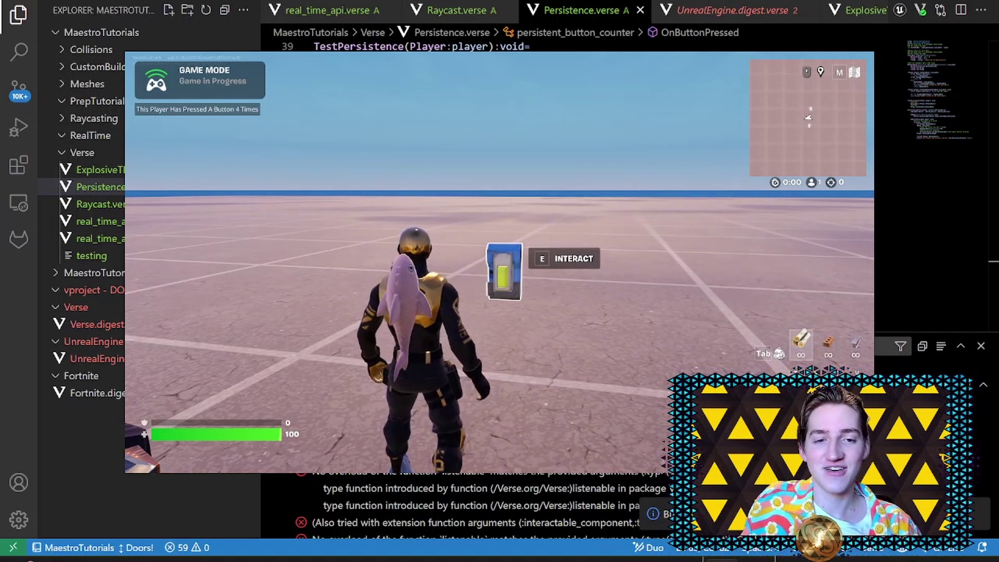
{"action": "key", "text": "e"}
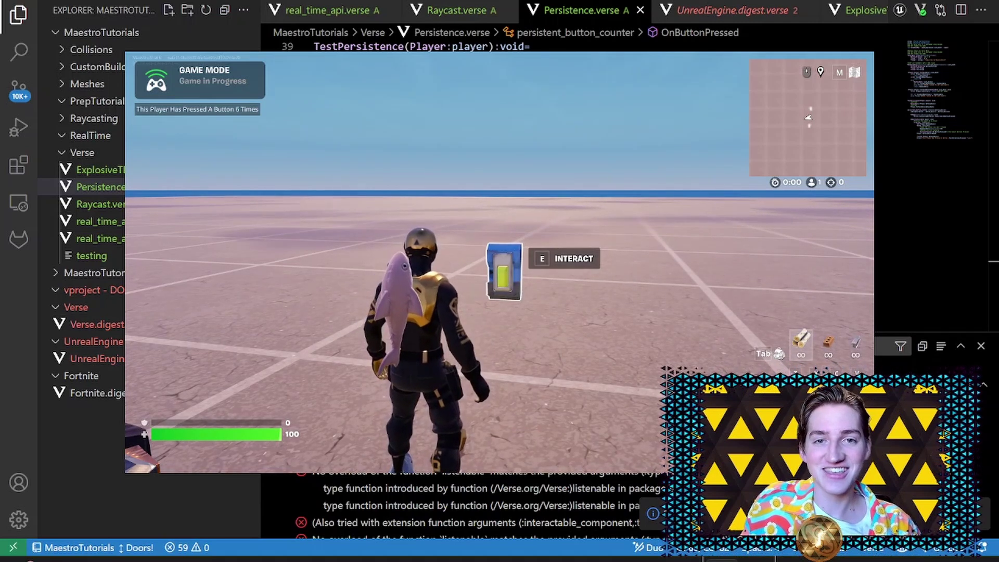
{"action": "key", "text": "e"}
{"action": "key", "text": "e"}
{"action": "key", "text": "e"}
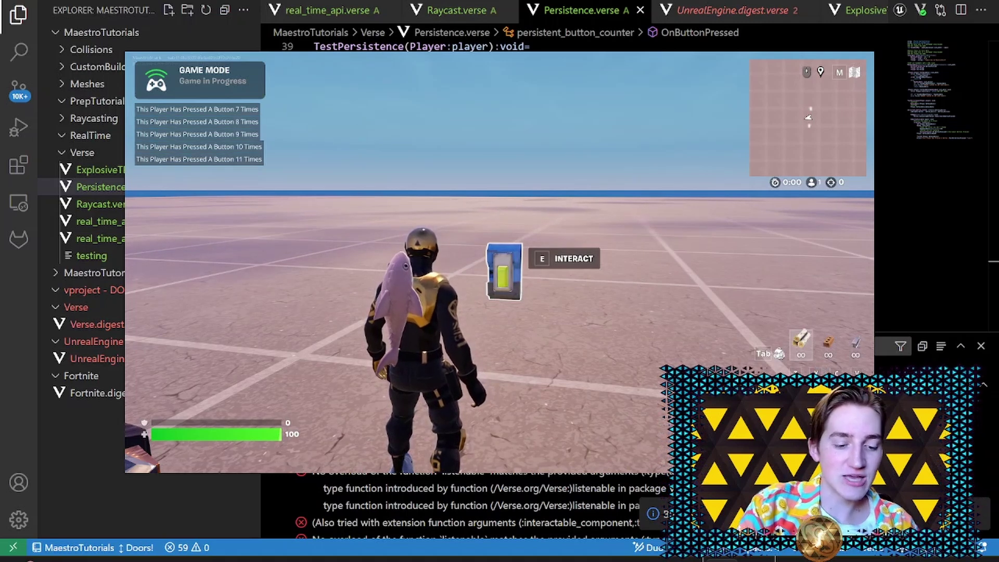
{"action": "key", "text": "e"}
{"action": "key", "text": "e"}
{"action": "key", "text": "e"}
{"action": "key", "text": "e"}
{"action": "key", "text": "e"}
{"action": "key", "text": "e"}
{"action": "key", "text": "e"}
{"action": "key", "text": "e"}
{"action": "key", "text": "e"}
{"action": "key", "text": "e"}
{"action": "key", "text": "e"}
{"action": "key", "text": "e"}
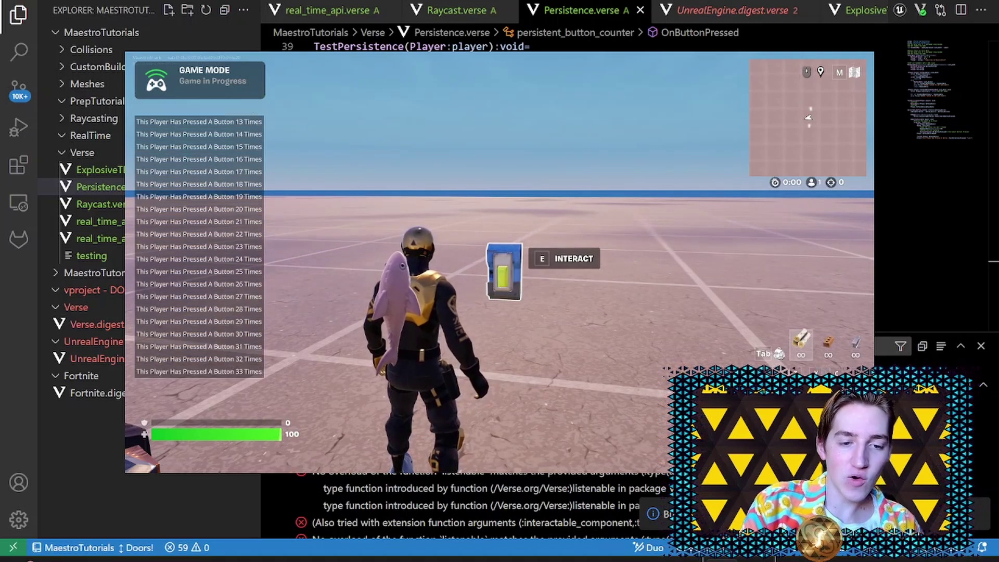
{"action": "key", "text": "e"}
{"action": "key", "text": "e"}
{"action": "key", "text": "e"}
{"action": "key", "text": "e"}
{"action": "key", "text": "e"}
{"action": "key", "text": "e"}
{"action": "key", "text": "e"}
{"action": "key", "text": "e"}
{"action": "key", "text": "e"}
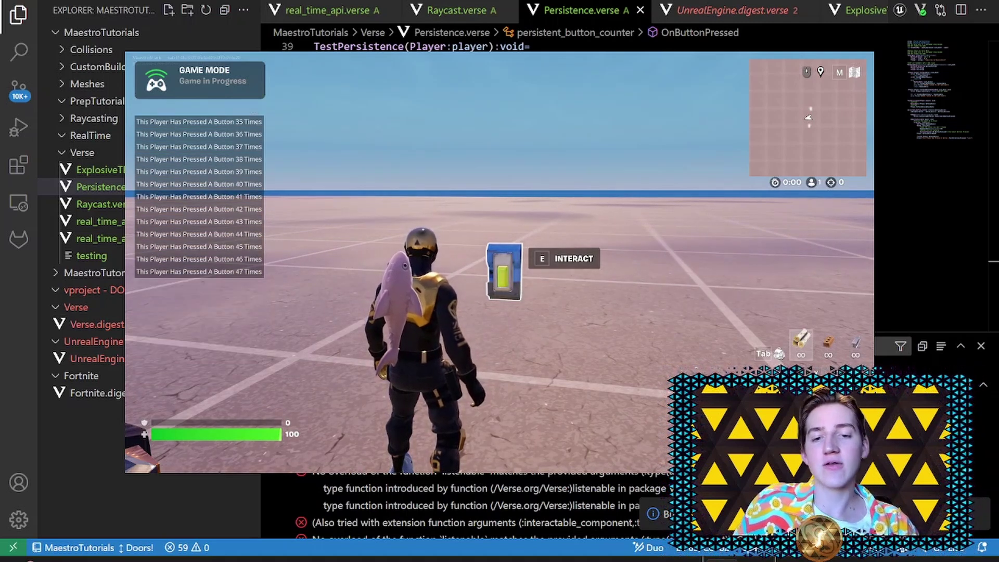
- End the current game session from the game menu
{"action": "key", "text": "Escape"}
{"action": "left_click", "coordinate": [758, 253]}
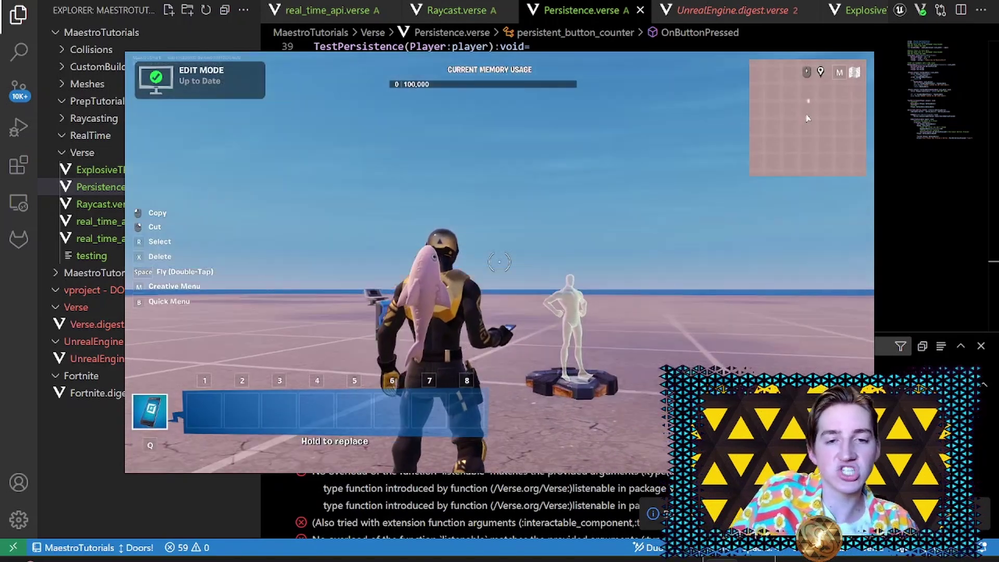
- Start a new game from the menu and run back to the button
{"action": "key", "text": "Escape"}
{"action": "left_click", "coordinate": [796, 281]}
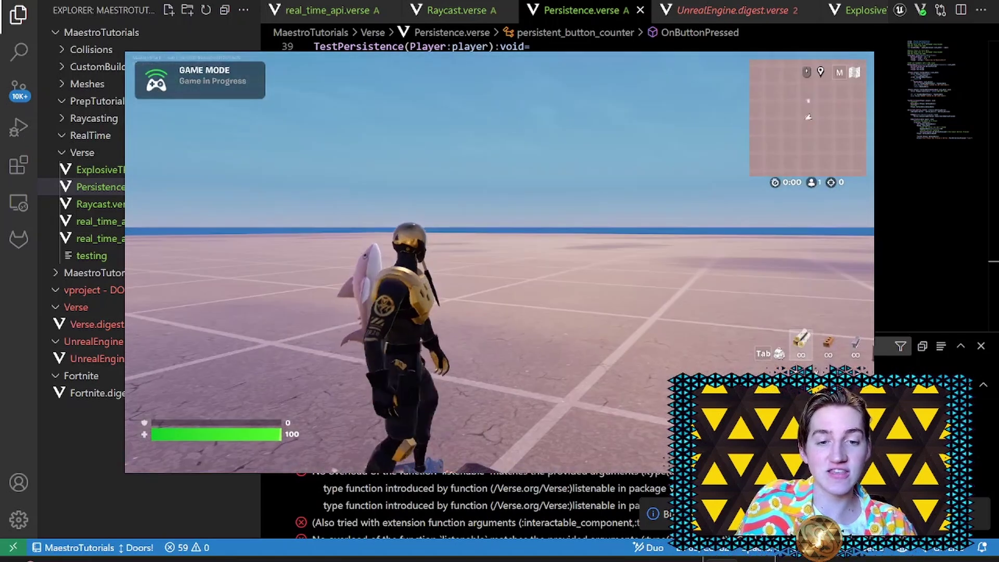
{"action": "key", "text": "w"}
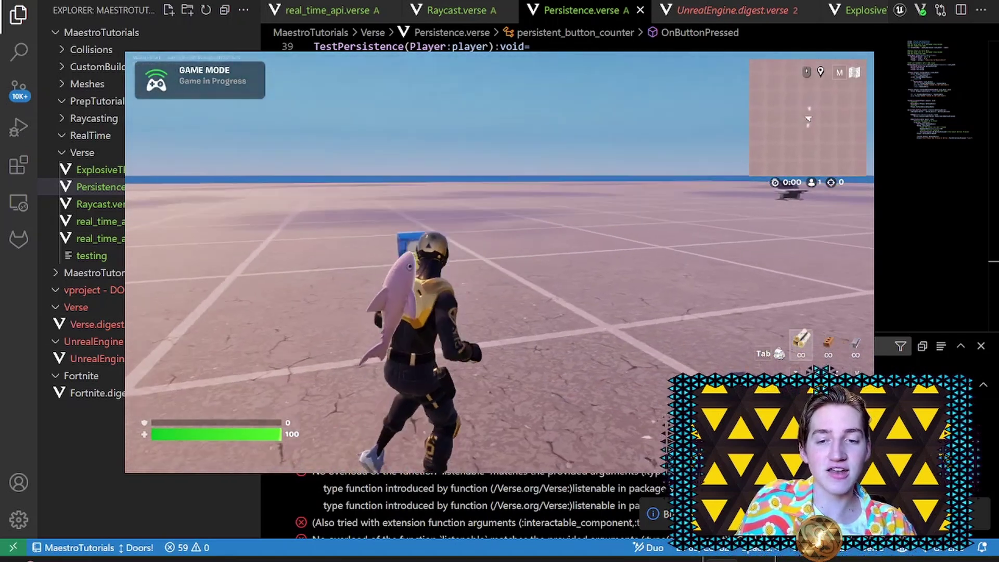
{"action": "key", "text": "w"}
- Press the button again, confirming the count resumes at 48 and reaches 50
{"action": "key", "text": "e"}
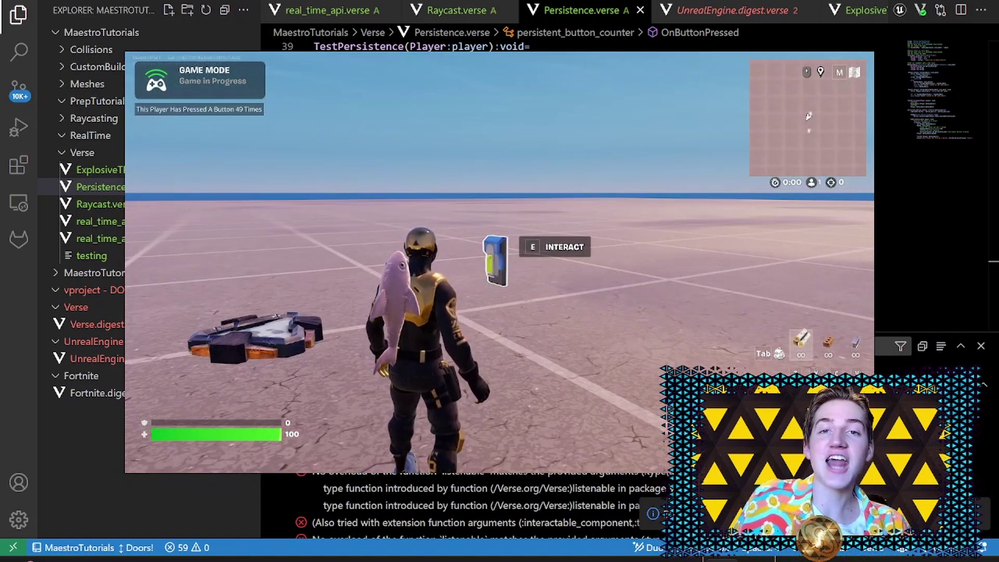
{"action": "key", "text": "e"}
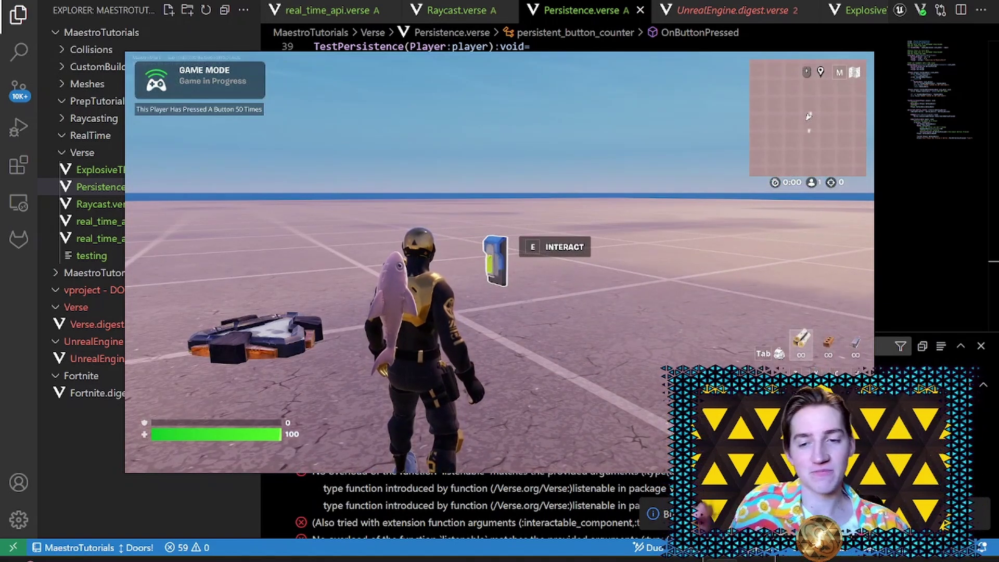
{"action": "key", "text": "d"}
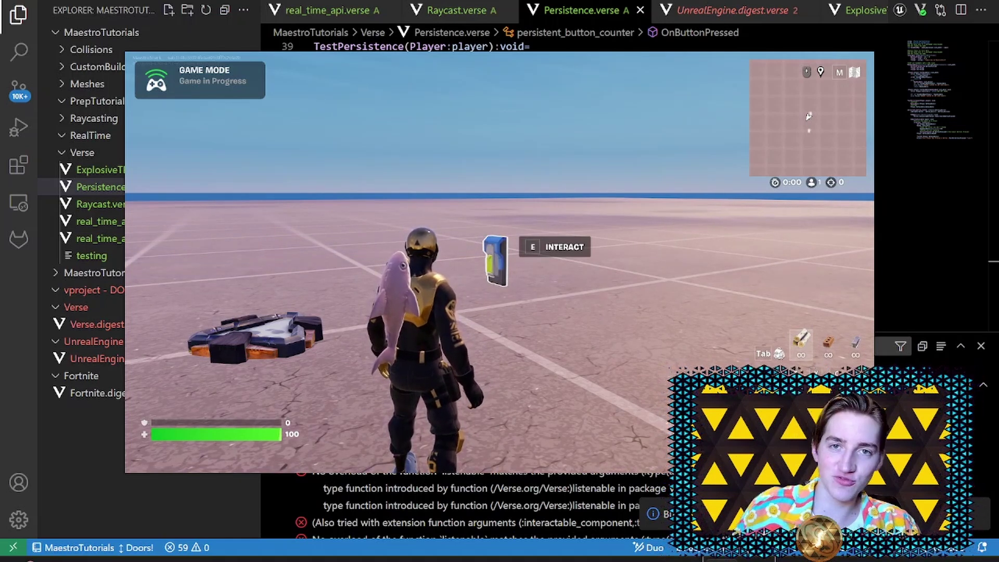
{"action": "key", "text": "w"}
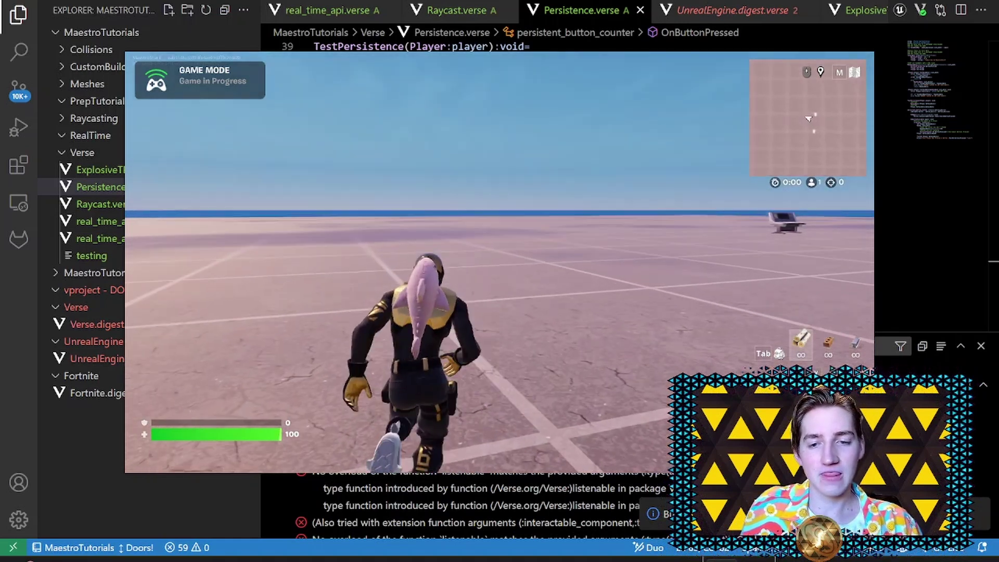
{"action": "key", "text": "w"}
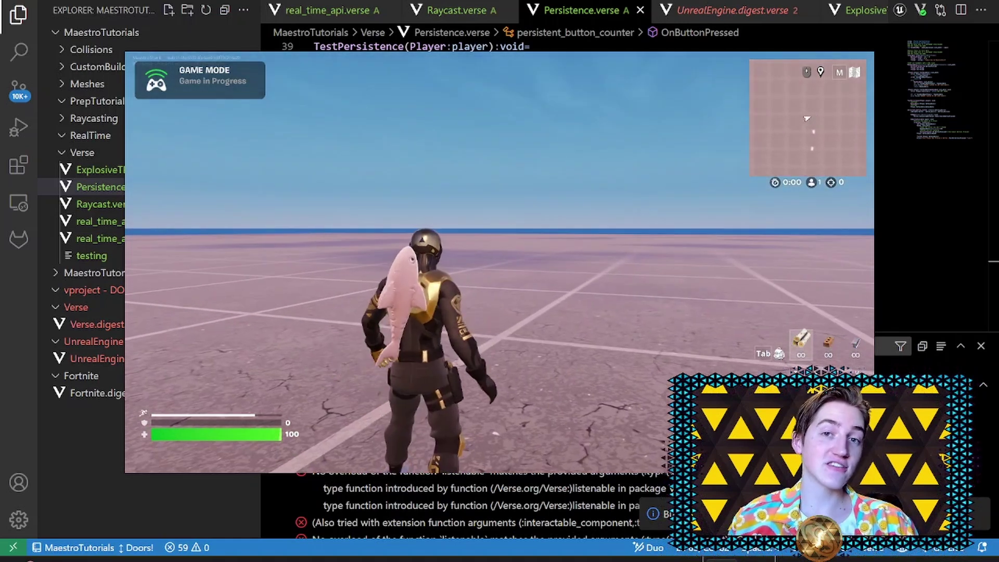